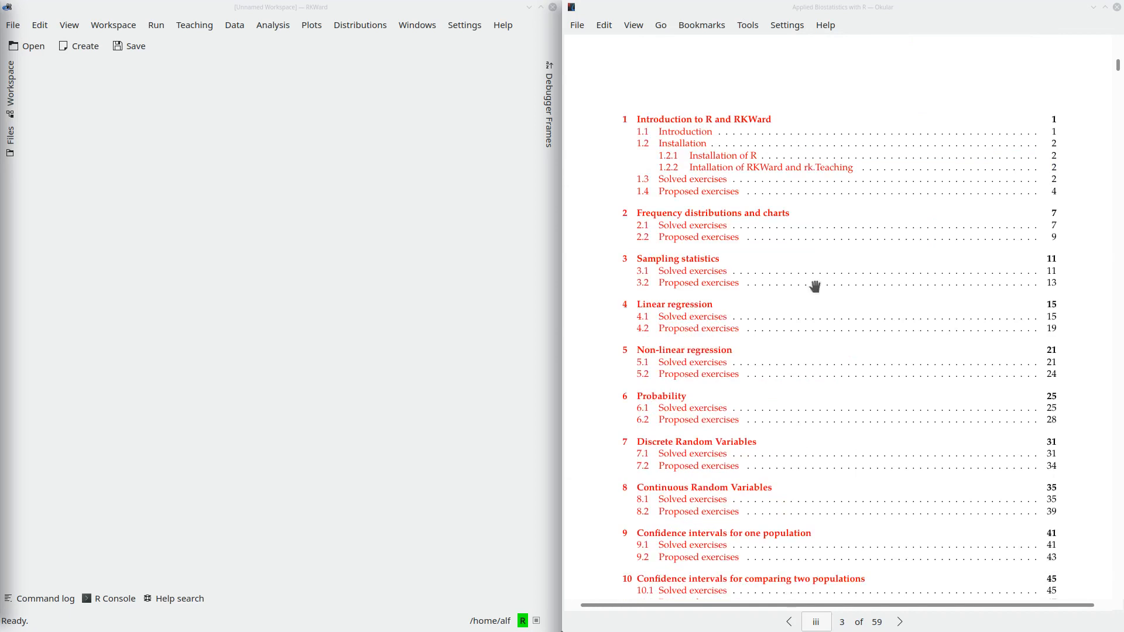
- Open the Non-linear regression practice from the exercise book's table of contents and view its first solved exercise
left_click(705, 356)
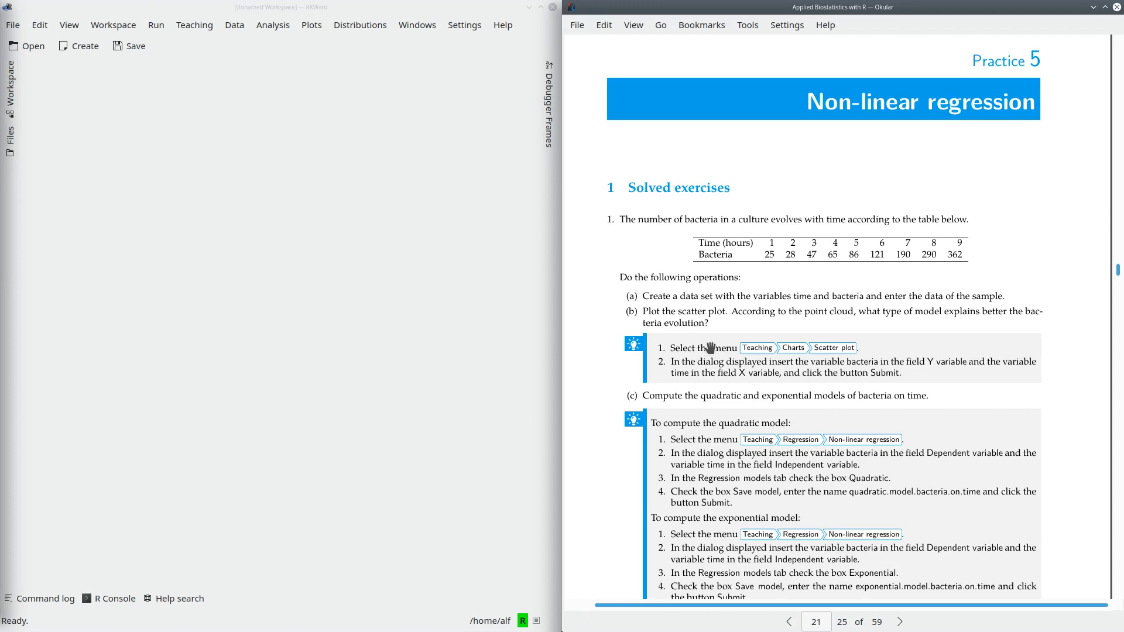
scroll(710, 348, "down", 3)
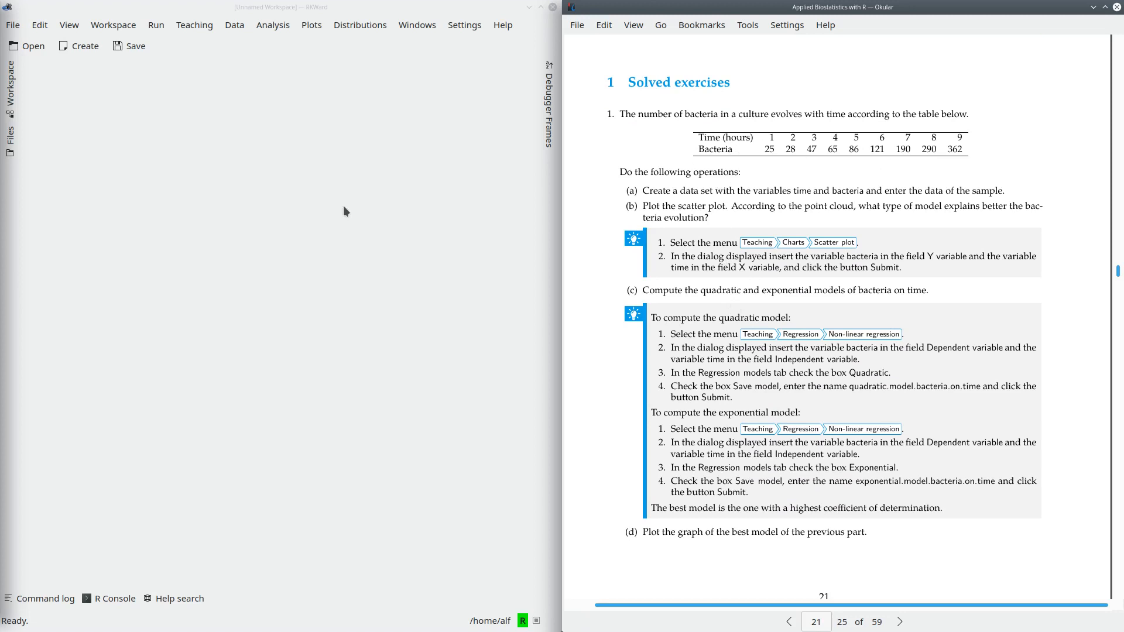
- Switch to RKWard and create a new dataset named bacteria.data
left_click(317, 225)
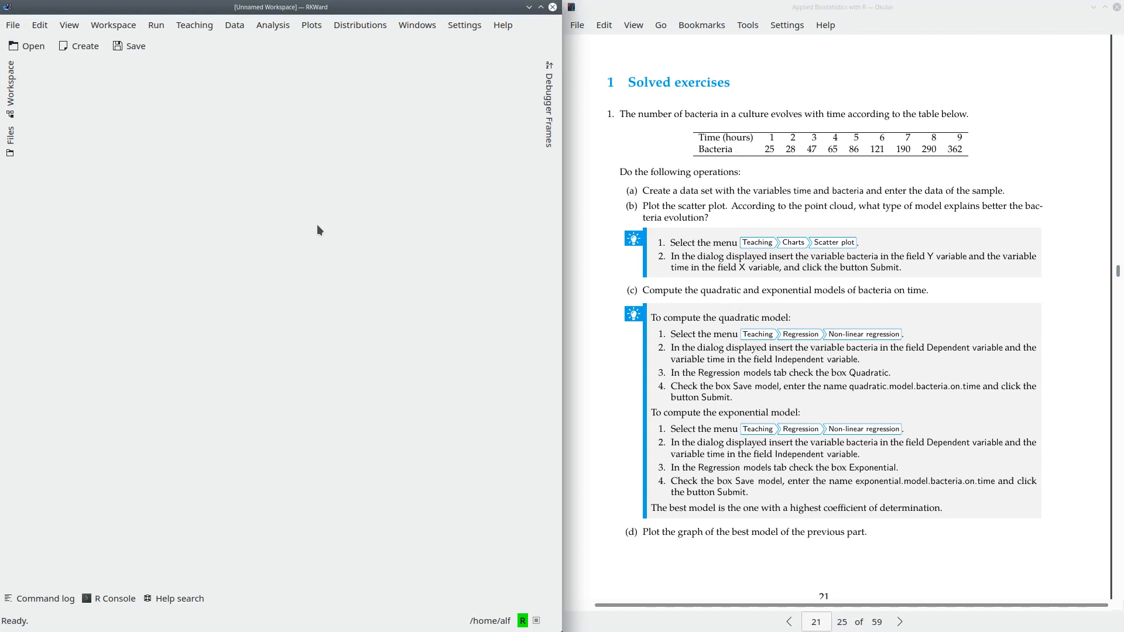
left_click(76, 48)
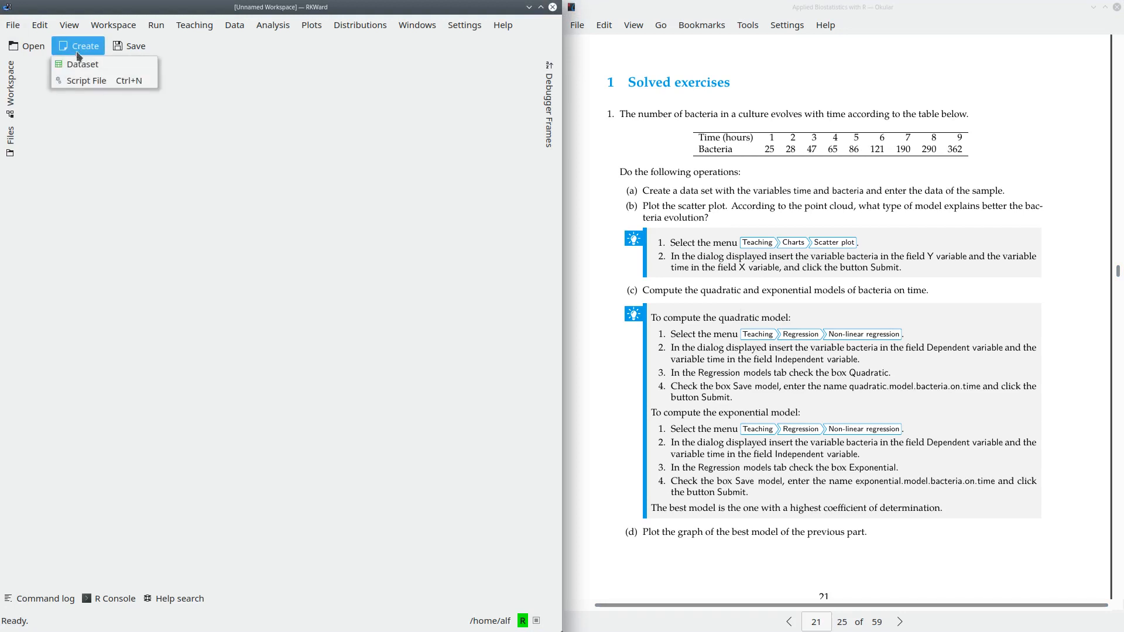
left_click(82, 65)
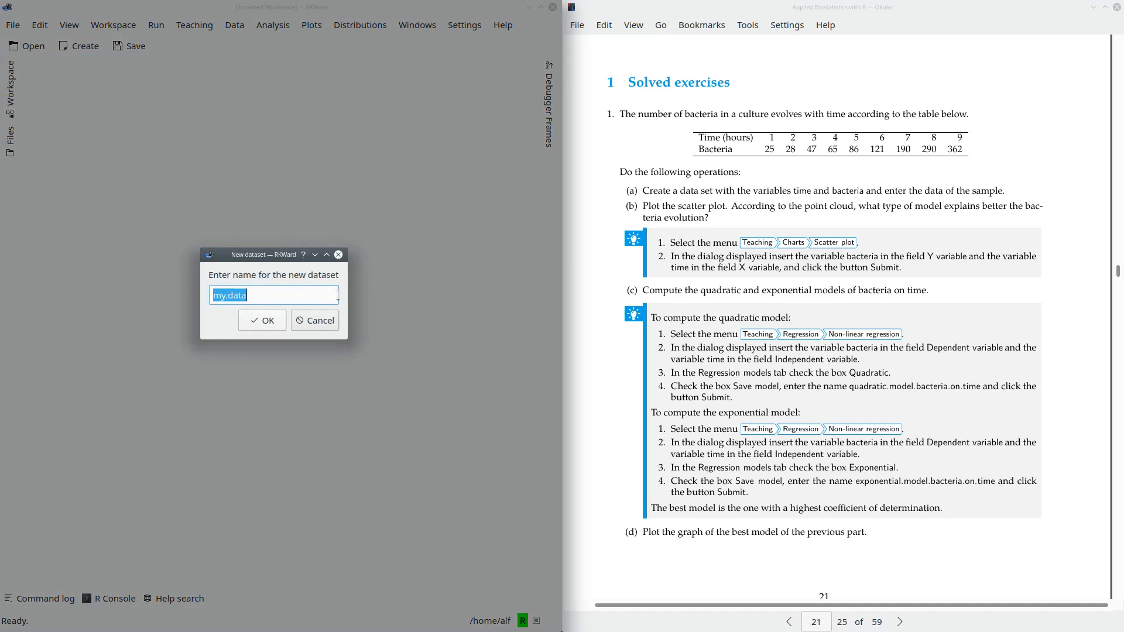
type("bacteria.data")
left_click(260, 320)
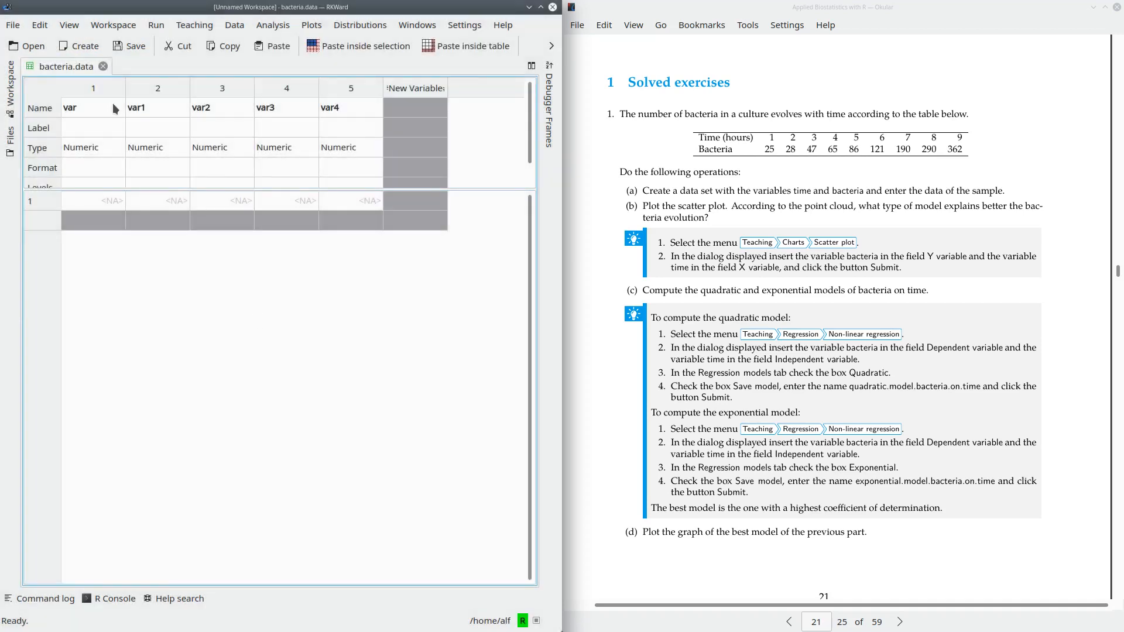
- Name the first two variables of the dataset time and bacteria
double_click(102, 106)
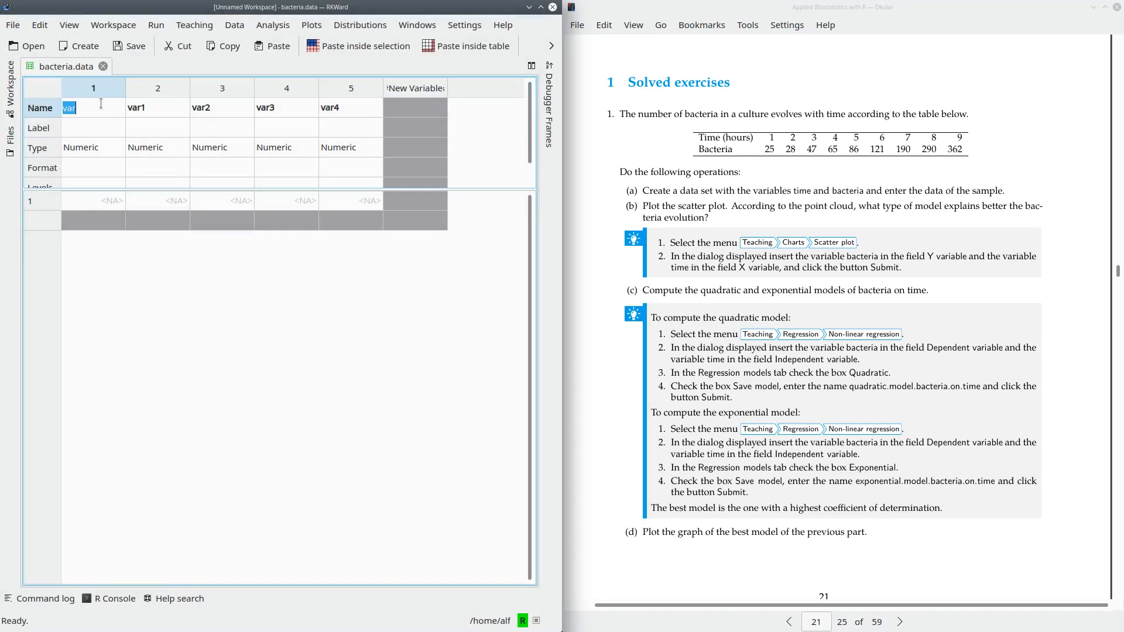
type("time")
left_click(156, 111)
type("bacte")
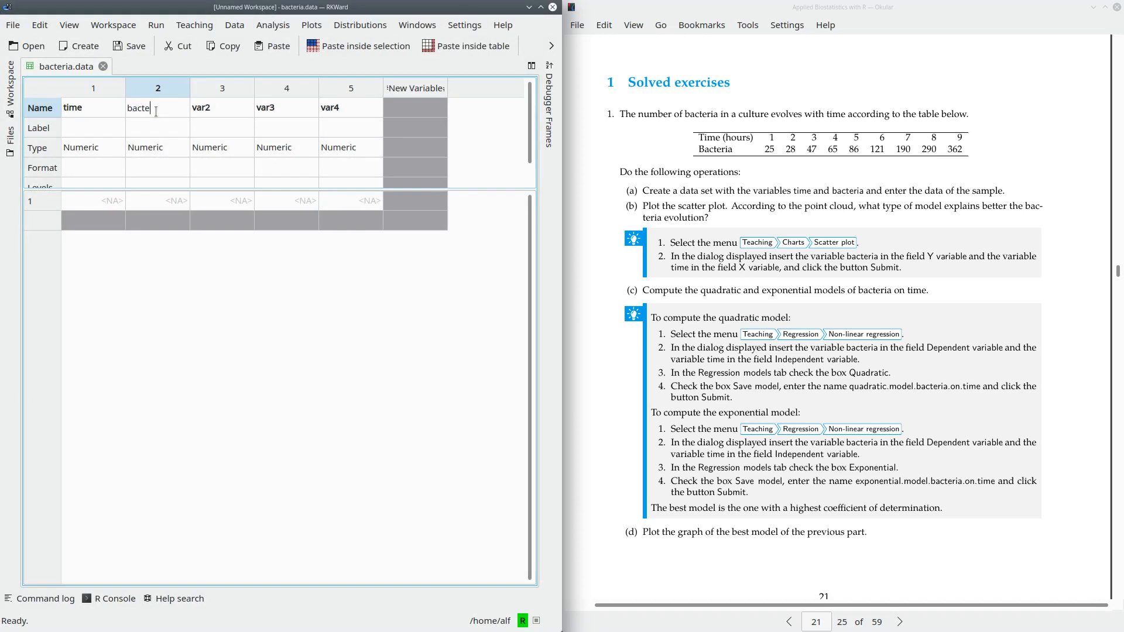
type("ria")
- Fill the time variable with the values 1 through 9 in consecutive rows
left_click(101, 205)
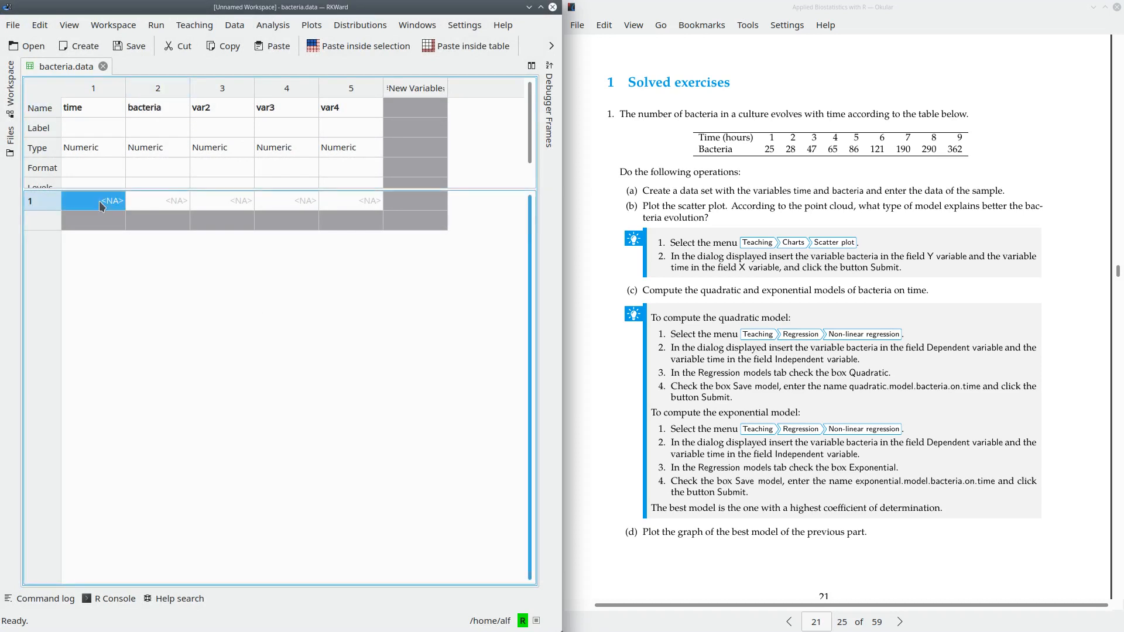
type("1")
key("Return")
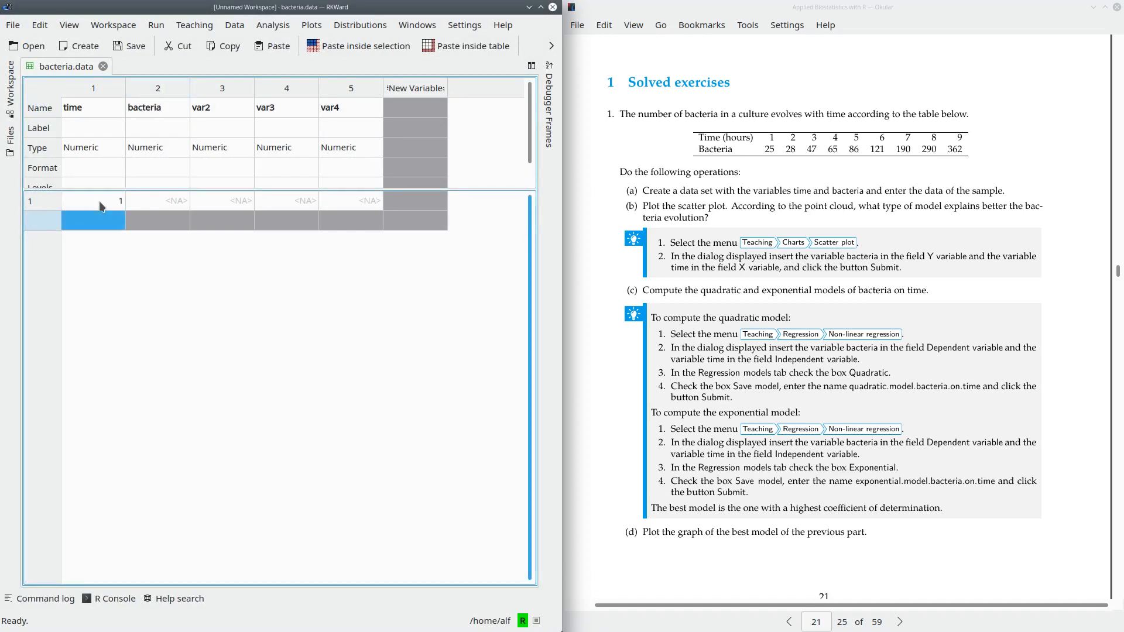
type("2")
key("Return")
type("3")
key("Return")
type("4")
key("Return")
type("5")
key("Return")
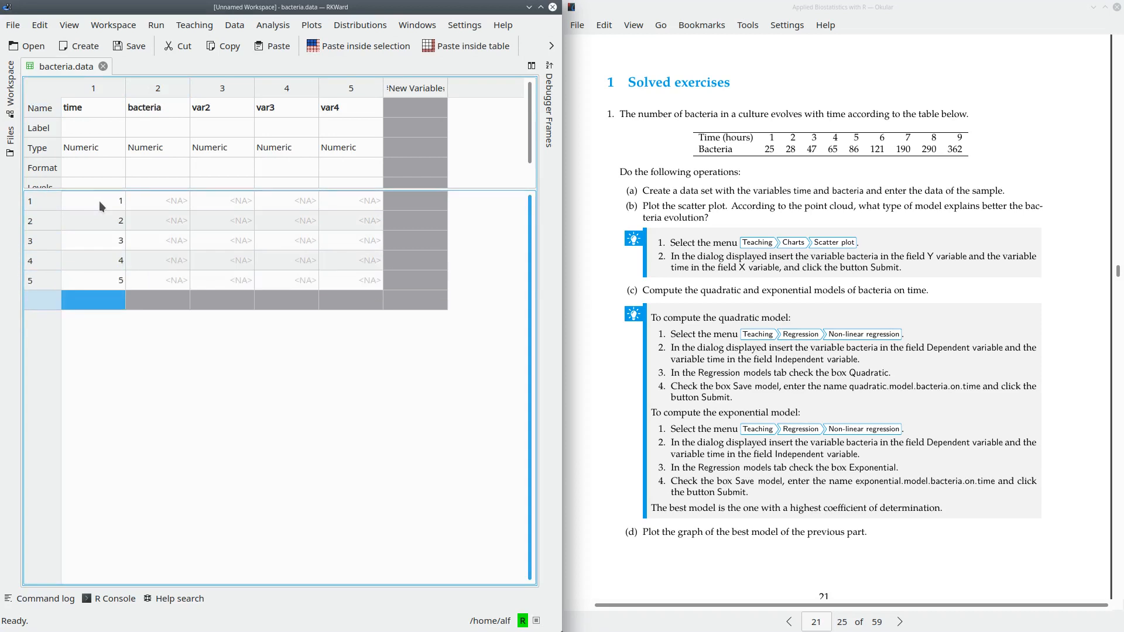
type("6")
key("Return")
type("7")
key("Return")
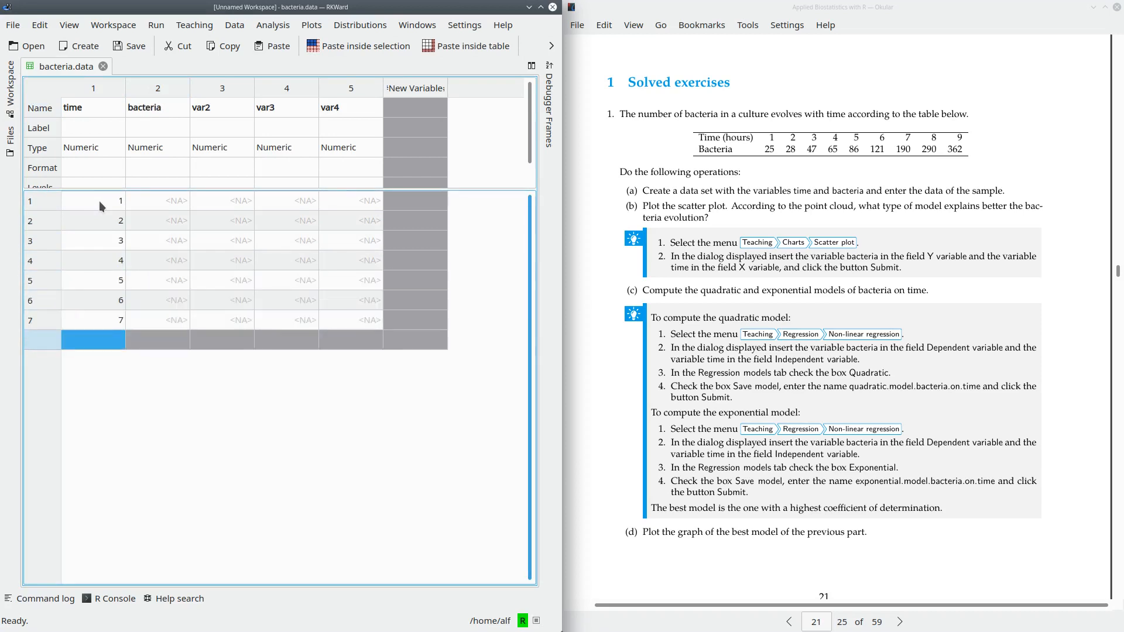
type("8")
key("Return")
type("9")
key("Return")
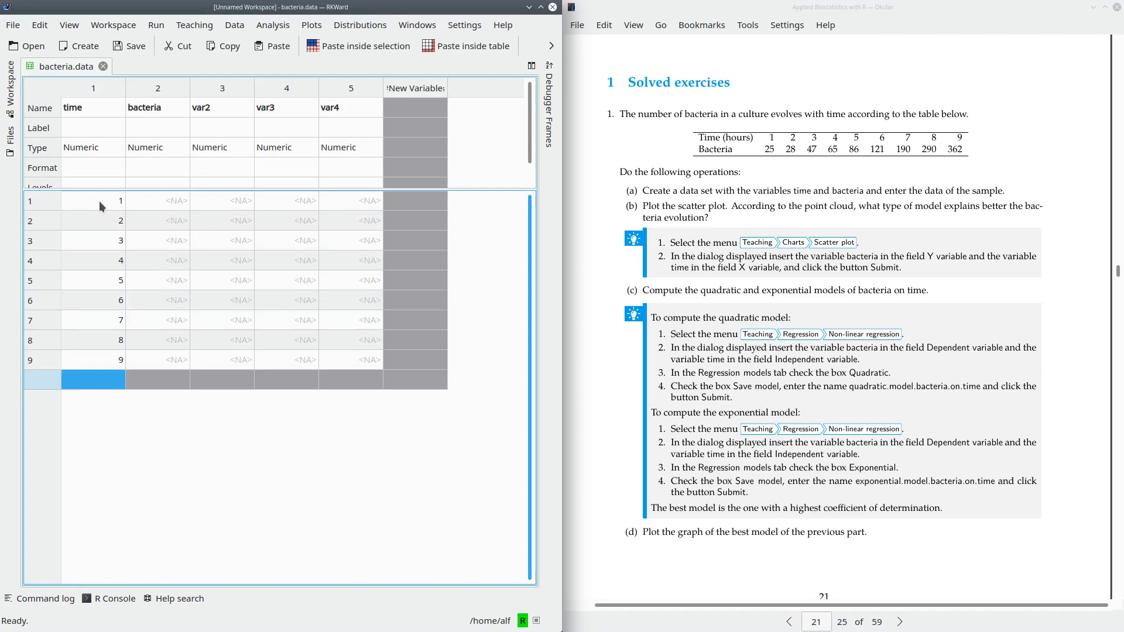
- Fill the bacteria variable from the first row down with 25, 28, 47, 65, 86, 121, 190, 290 and 362
left_click(165, 202)
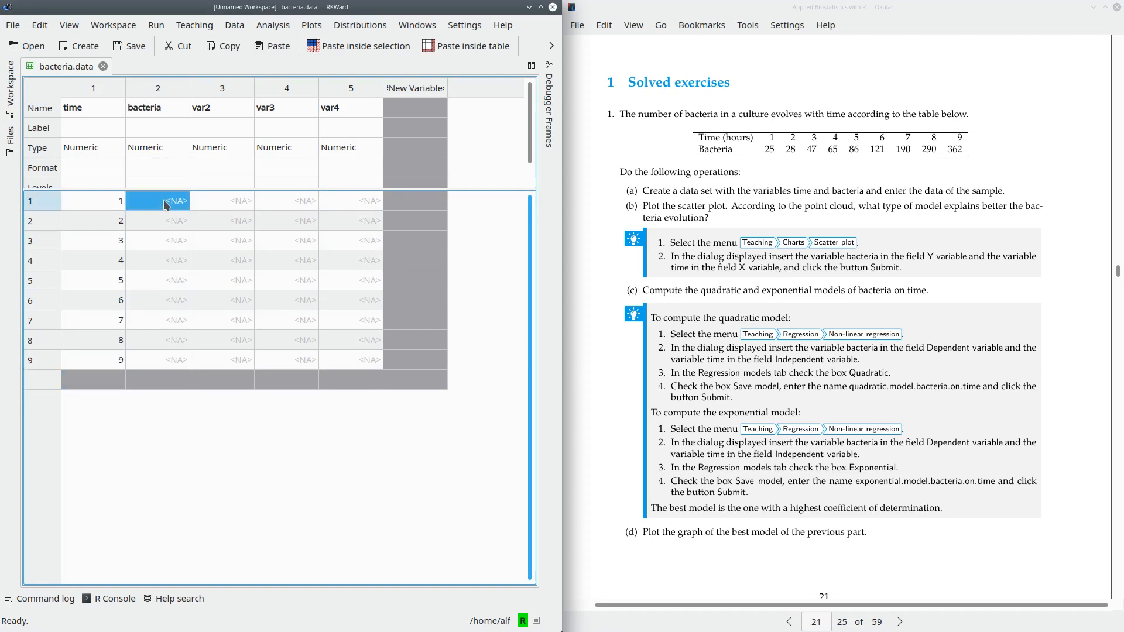
type("25")
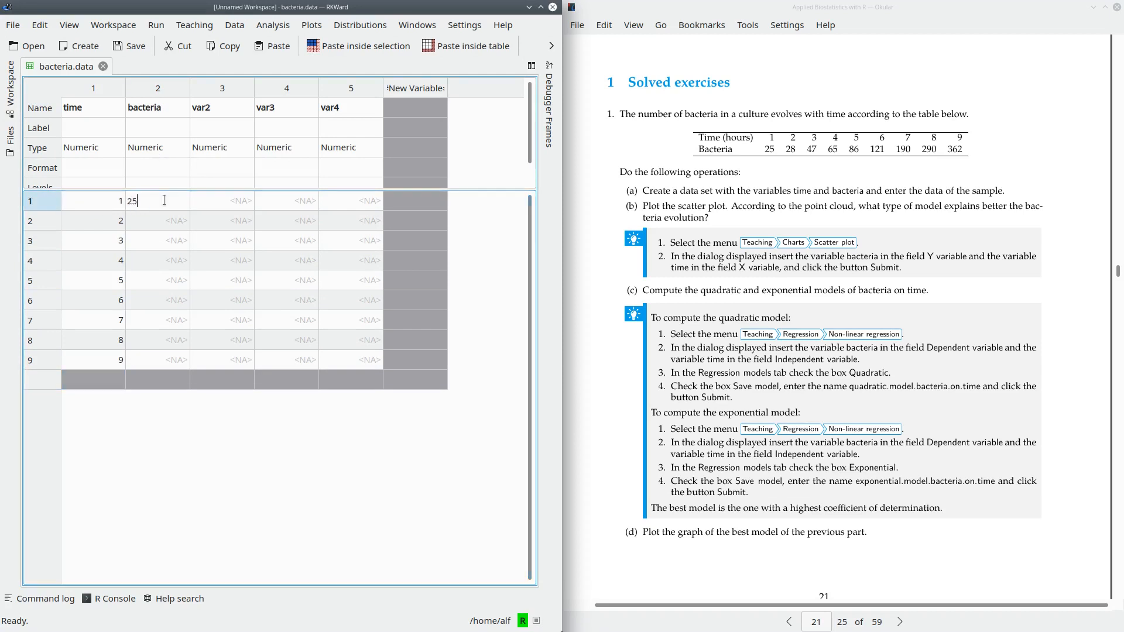
key("Return")
type("28")
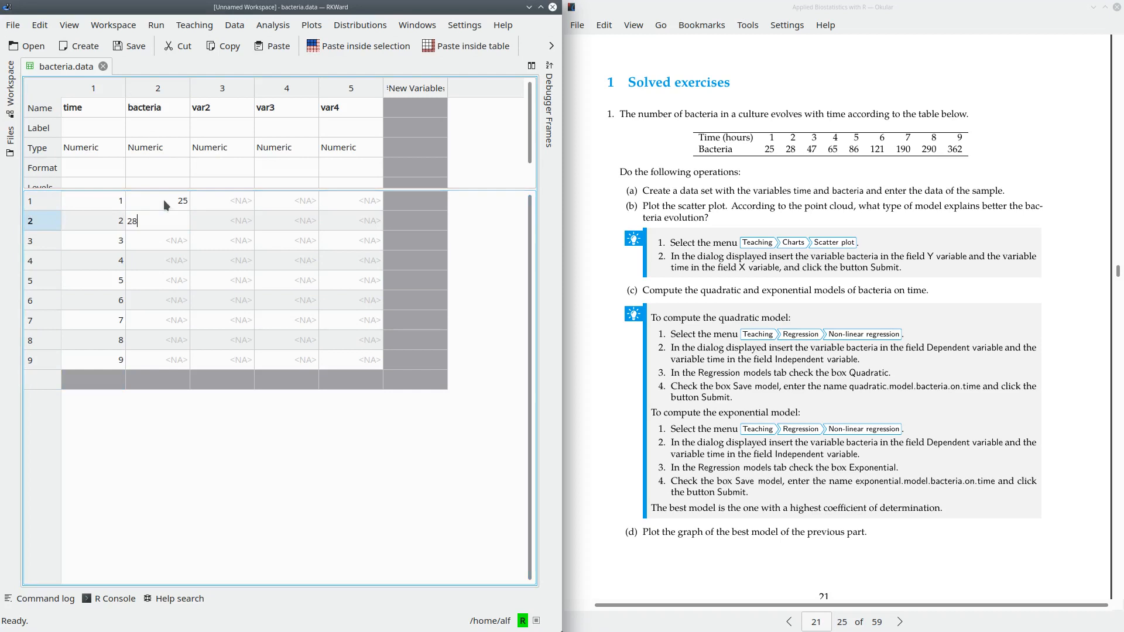
key("Return")
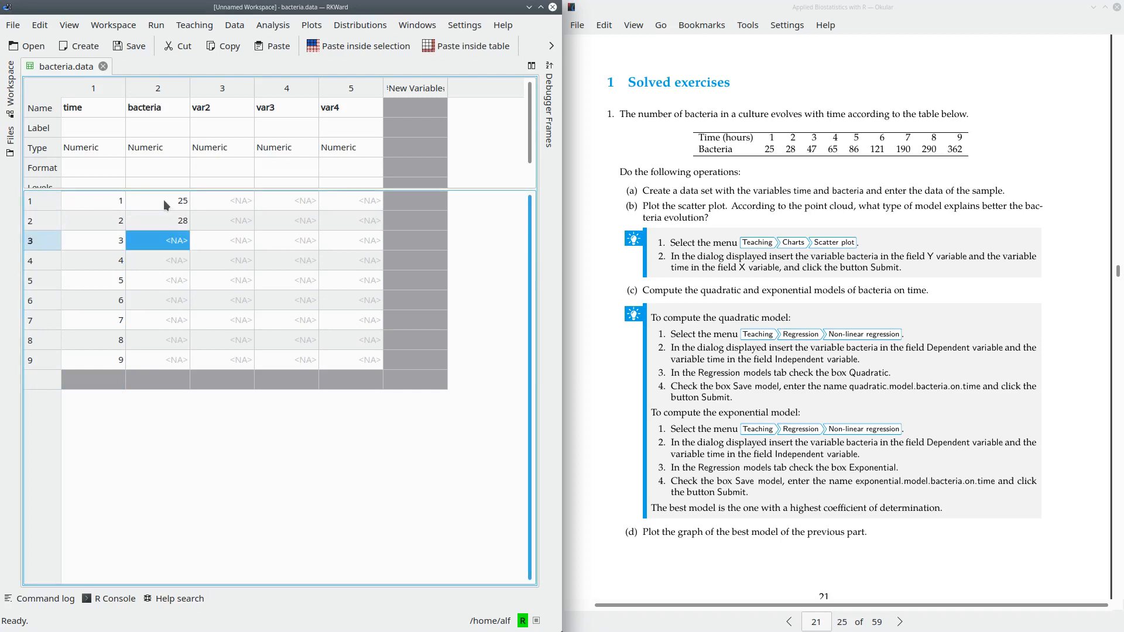
type("47")
key("Return")
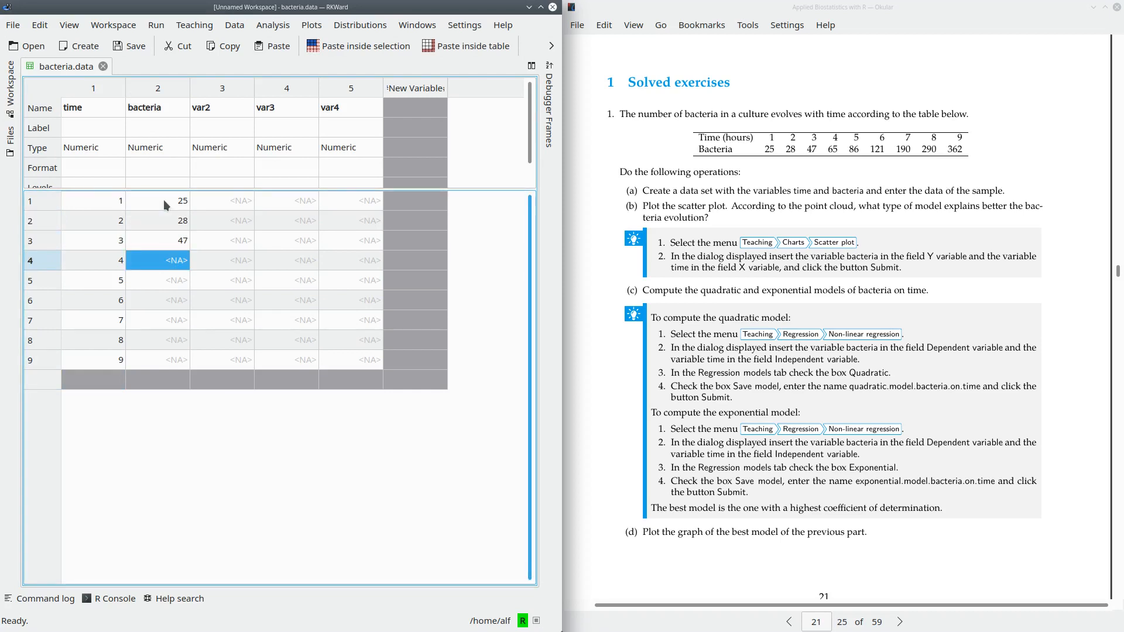
type("65")
key("Return")
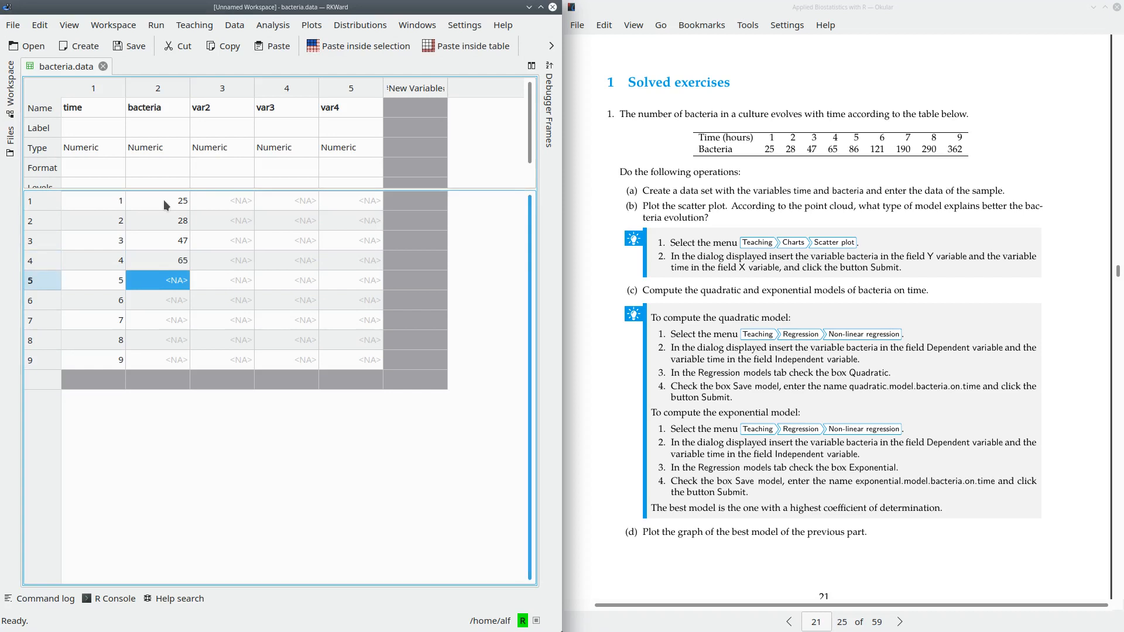
type("86")
key("Return")
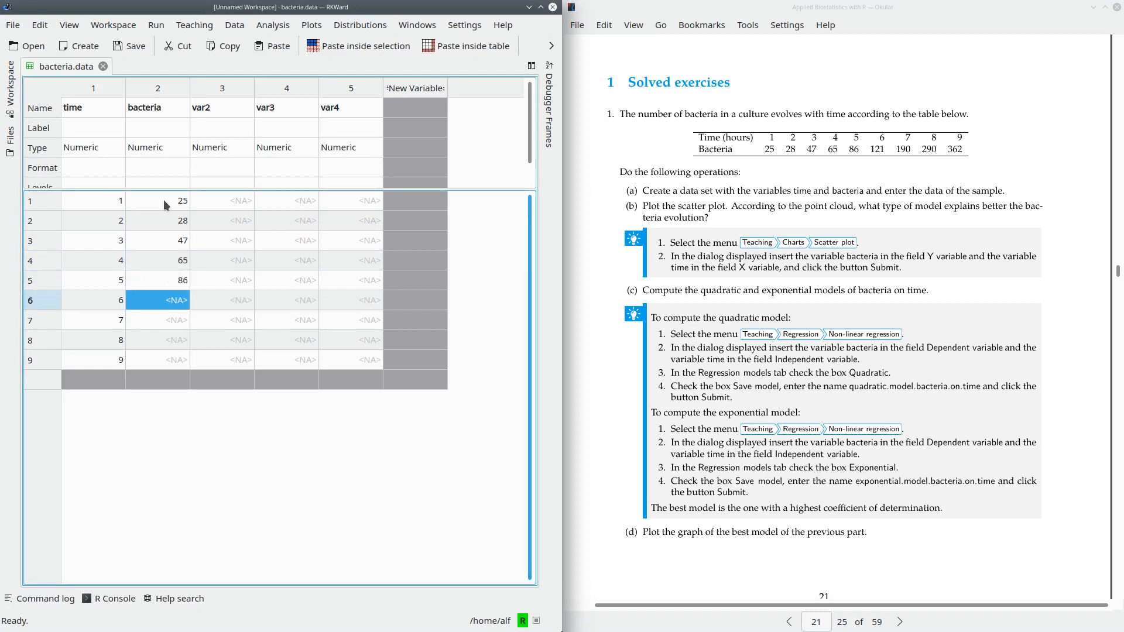
type("121")
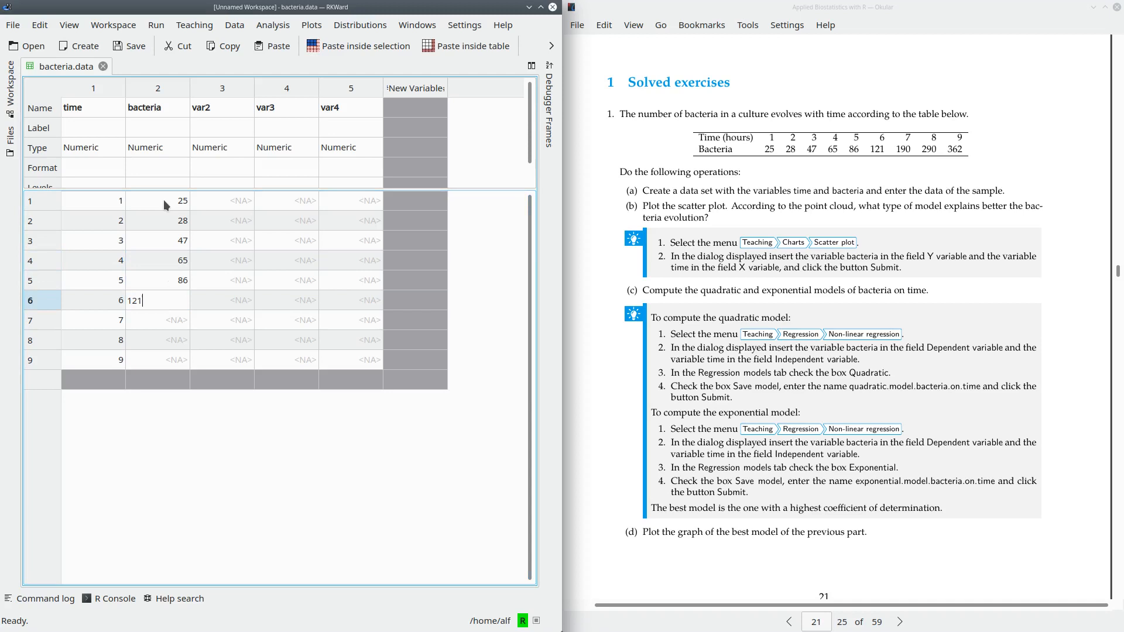
key("Return")
type("190")
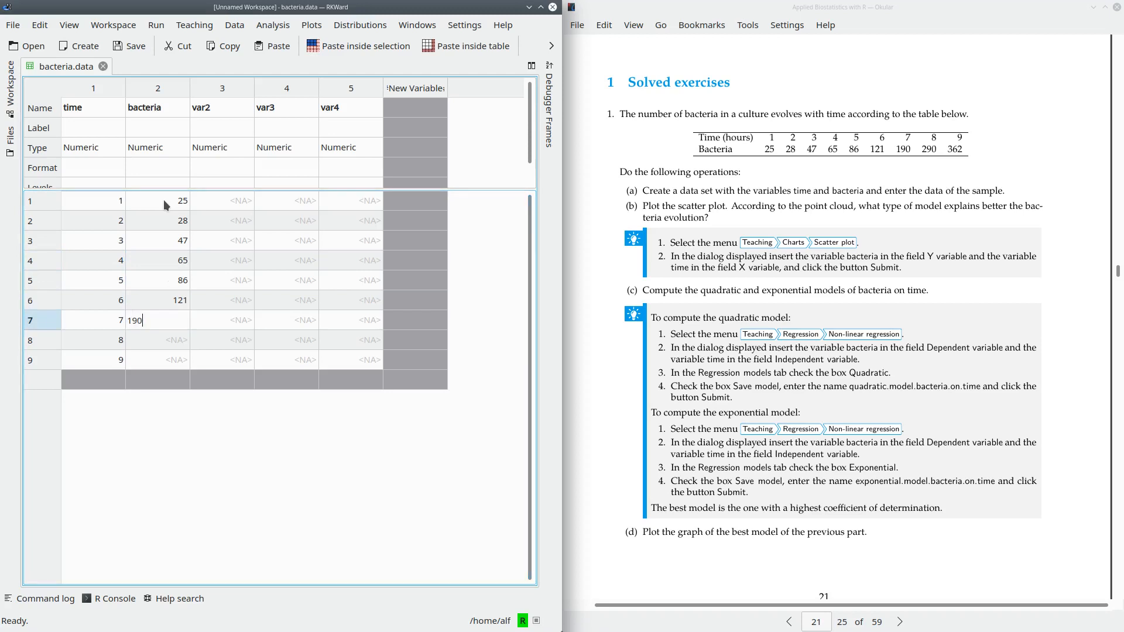
key("Return")
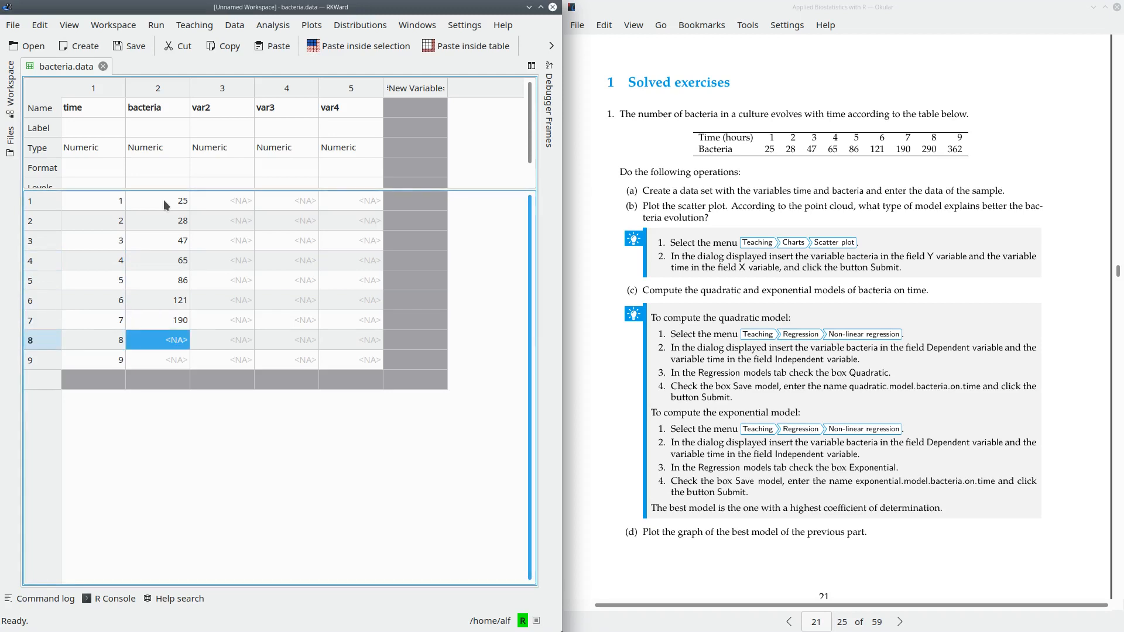
type("290")
key("Return")
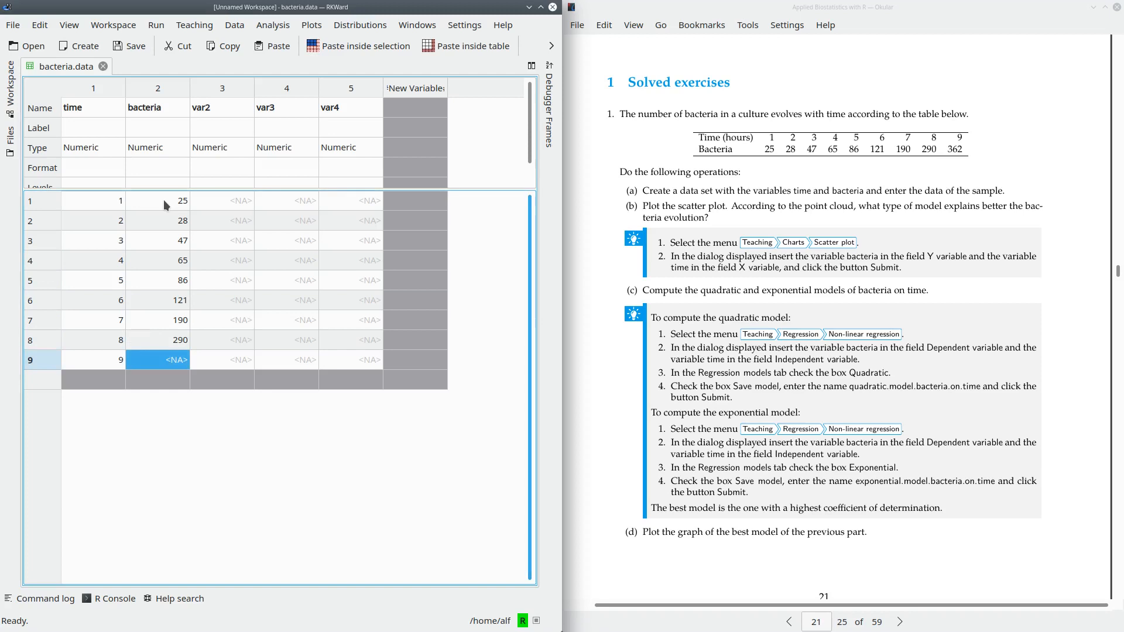
type("362")
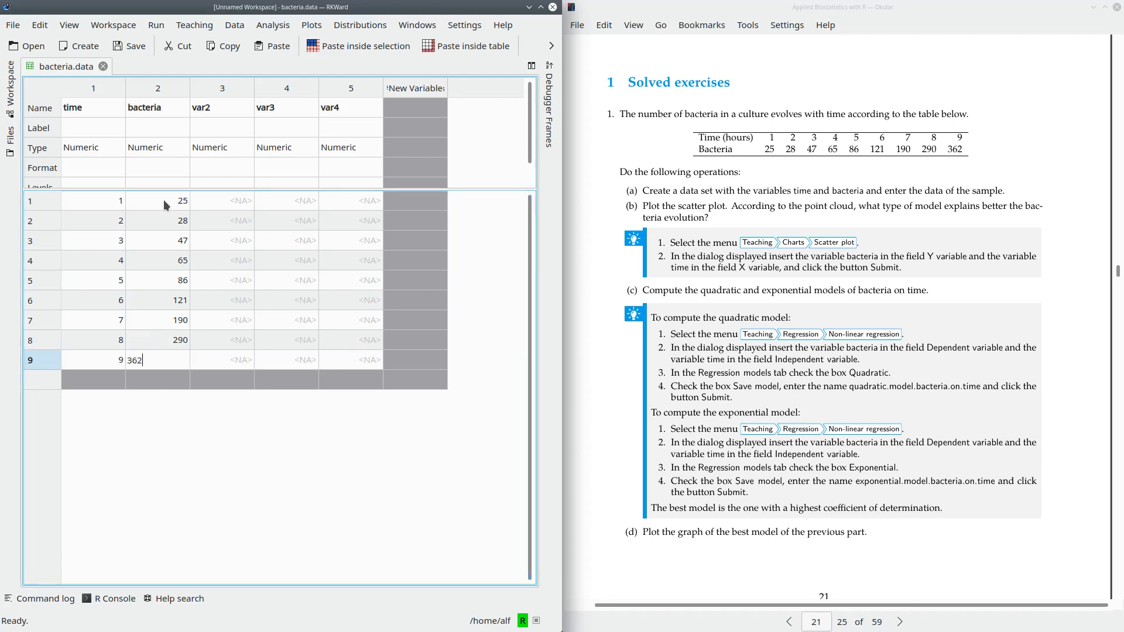
key("Return")
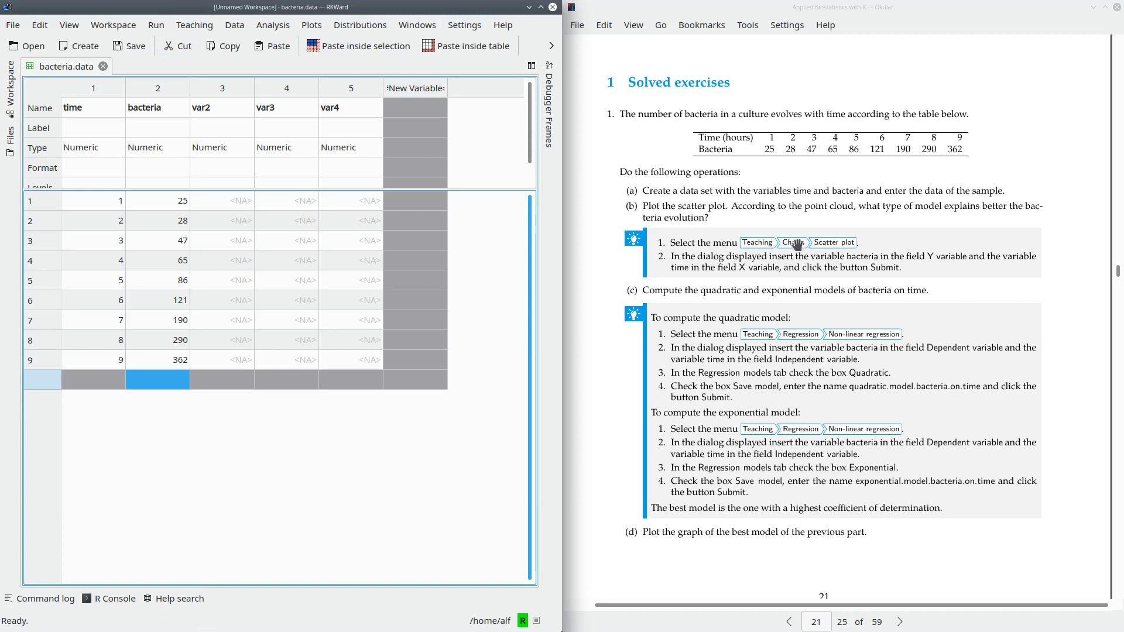
- Generate a teaching scatter plot with bacteria as the Y variable and time as the X variable
left_click(181, 27)
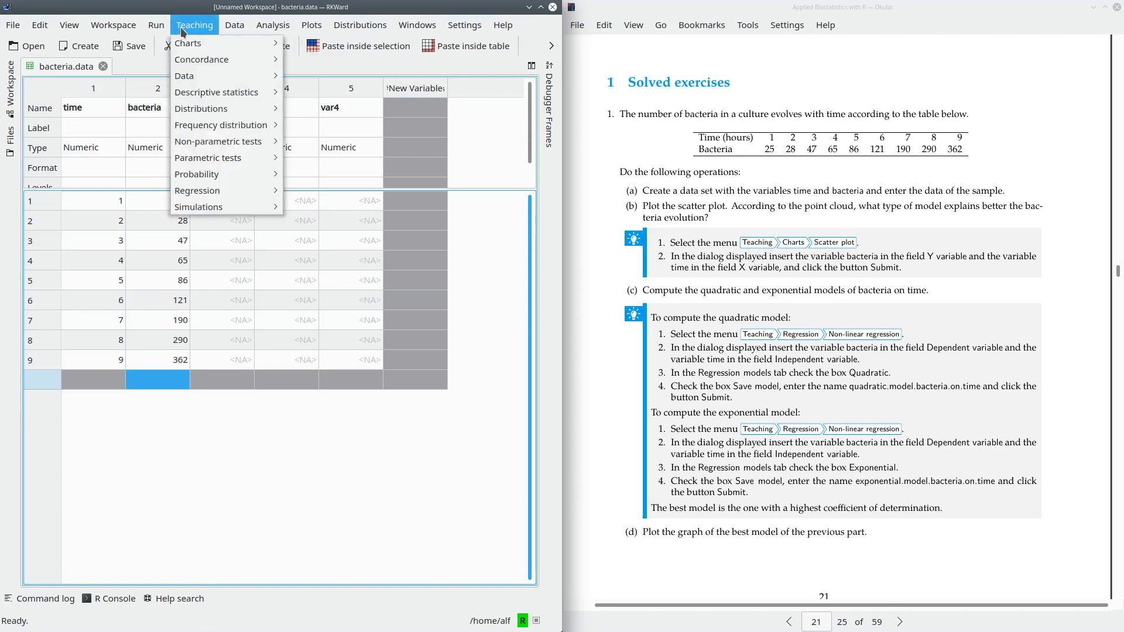
mouse_move(195, 45)
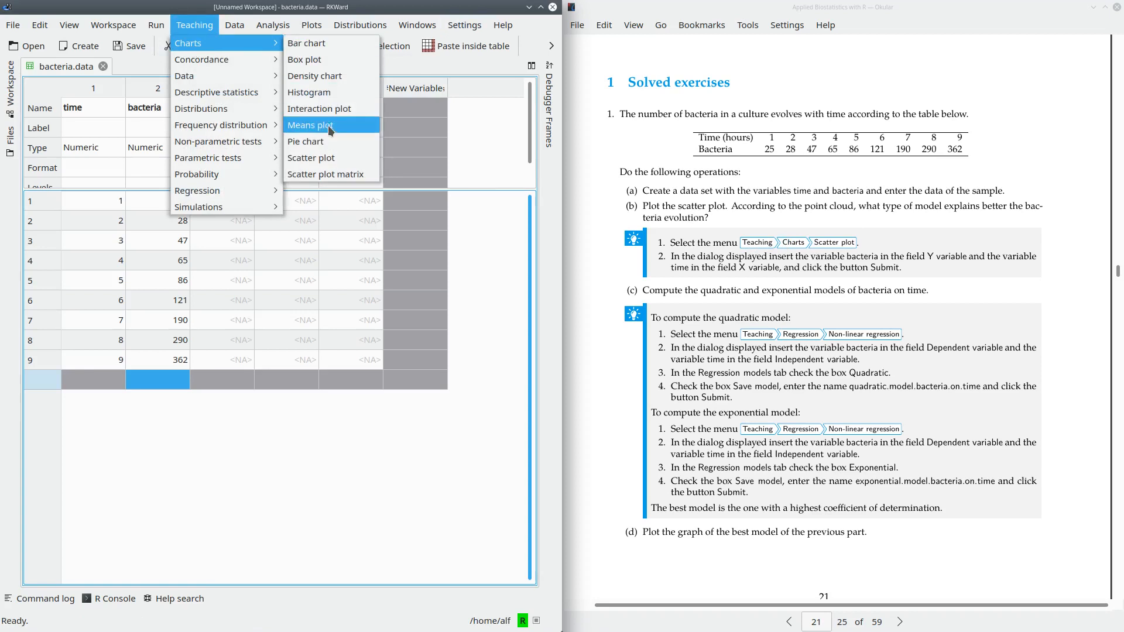
left_click(339, 159)
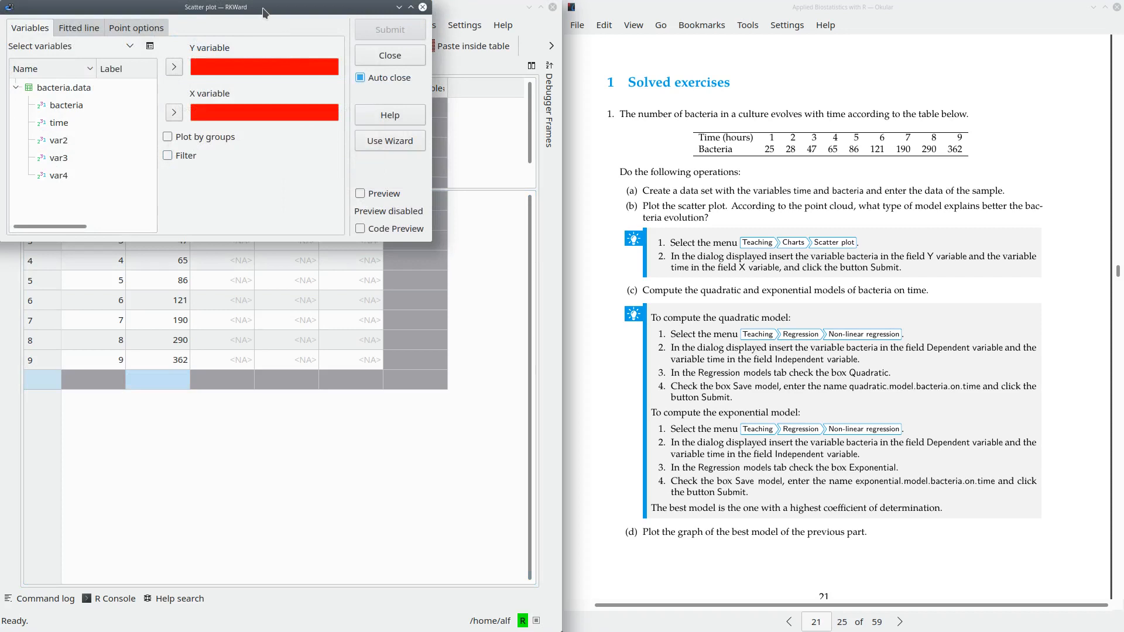
left_click_drag(263, 7, 542, 180)
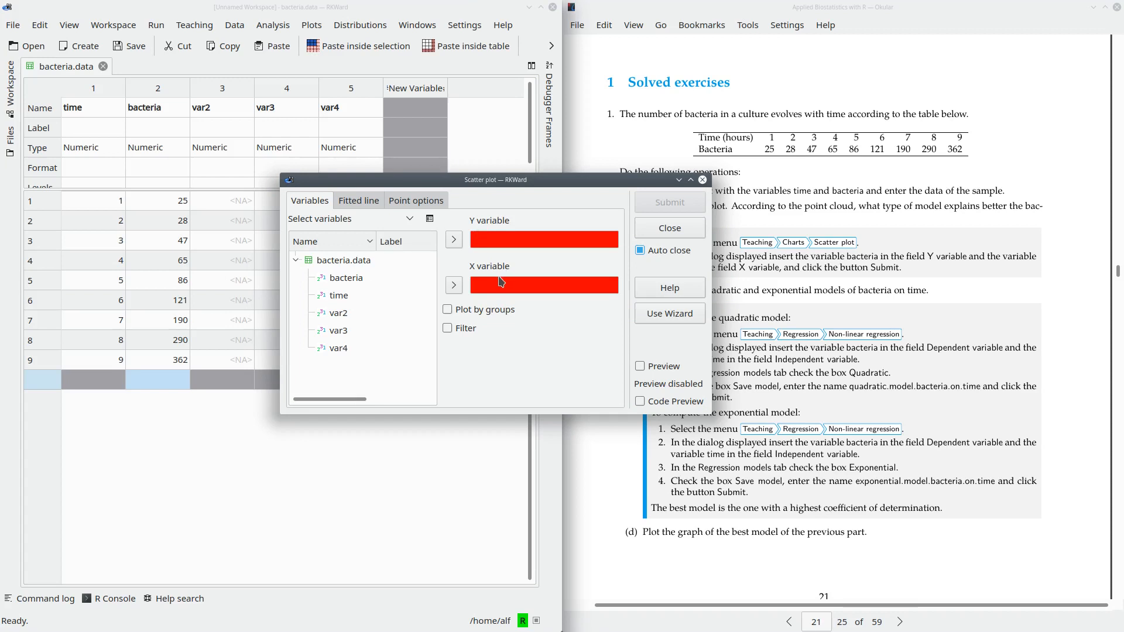
left_click(353, 279)
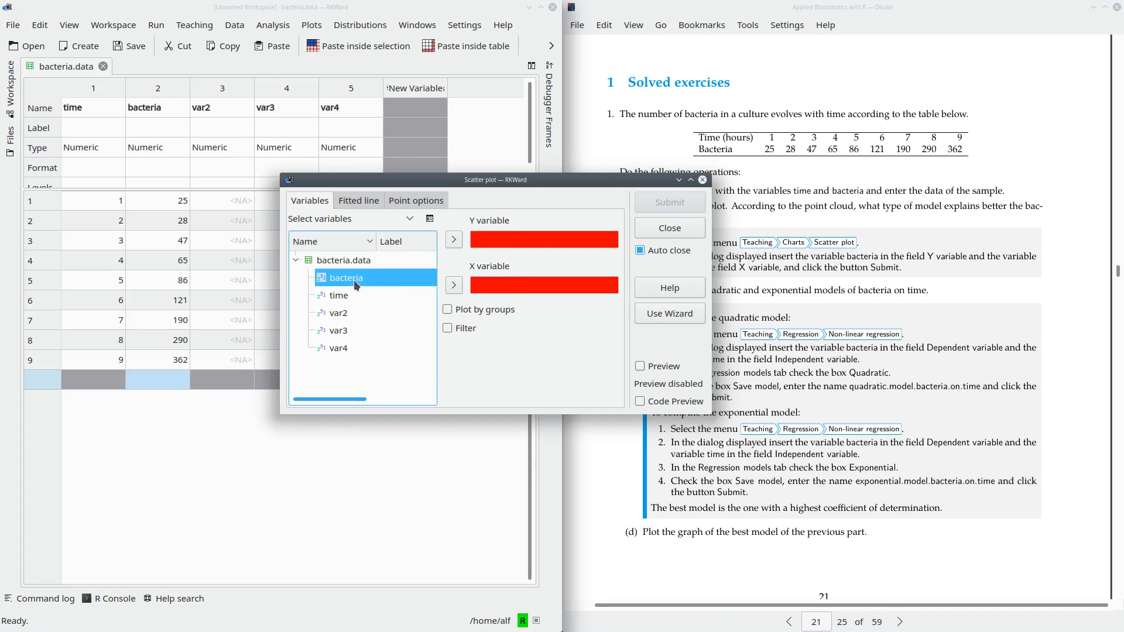
left_click(454, 240)
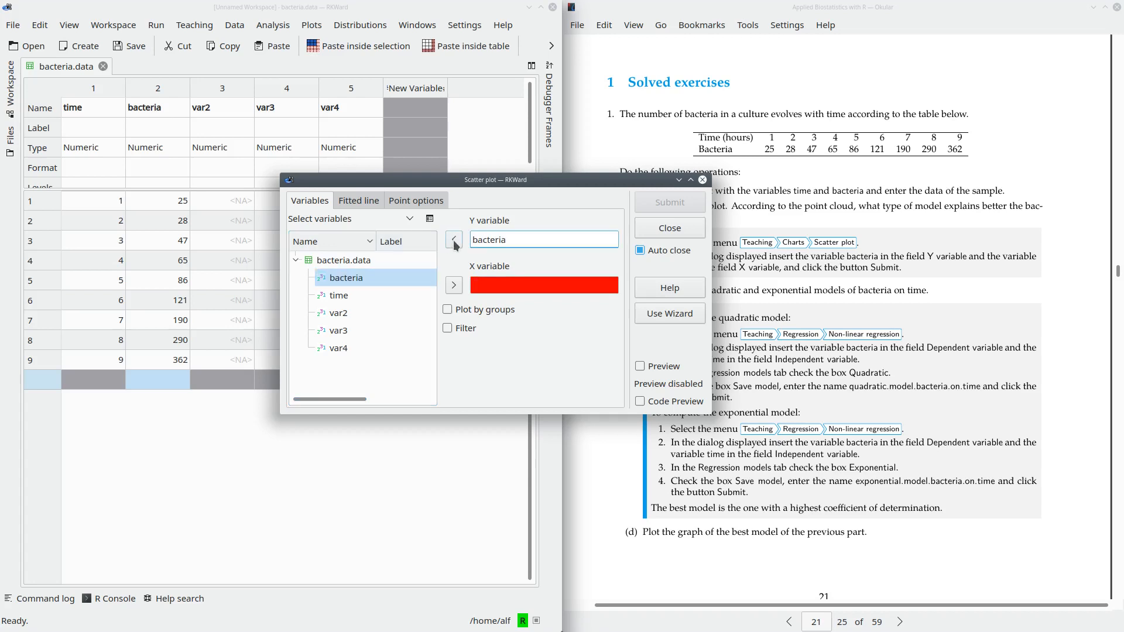
left_click(367, 293)
left_click(454, 286)
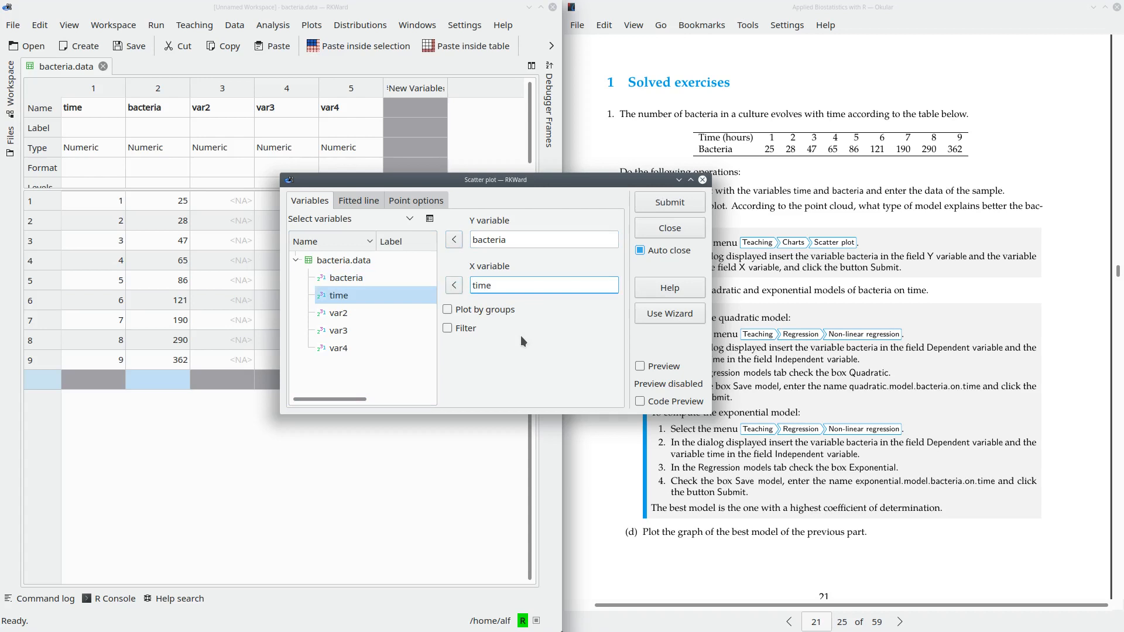
left_click(671, 202)
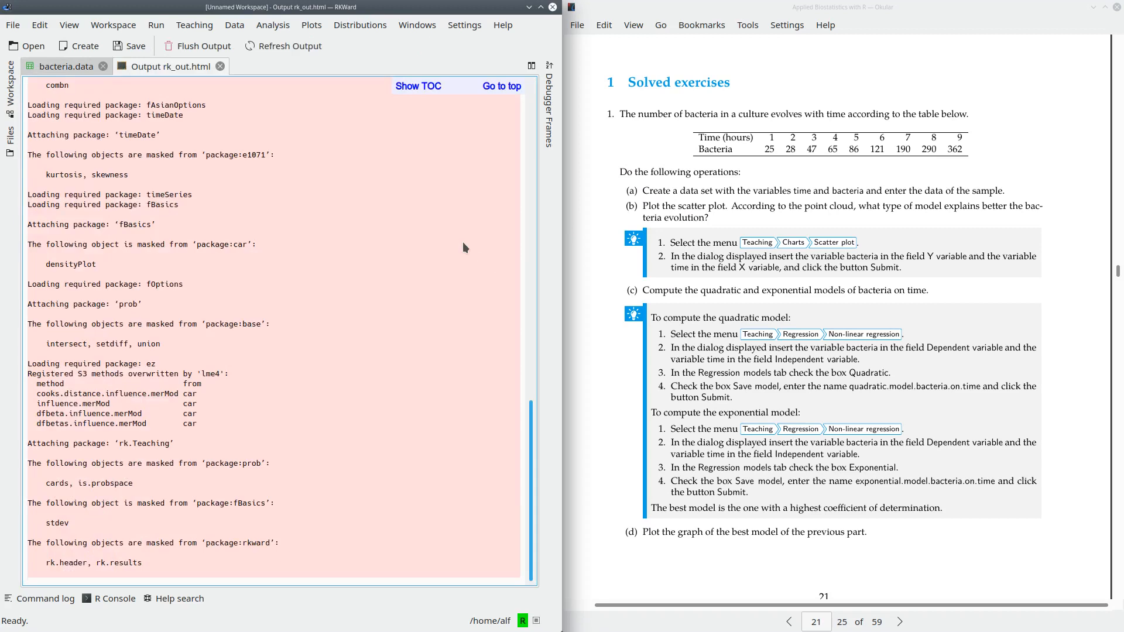
scroll(462, 247, "up", 10)
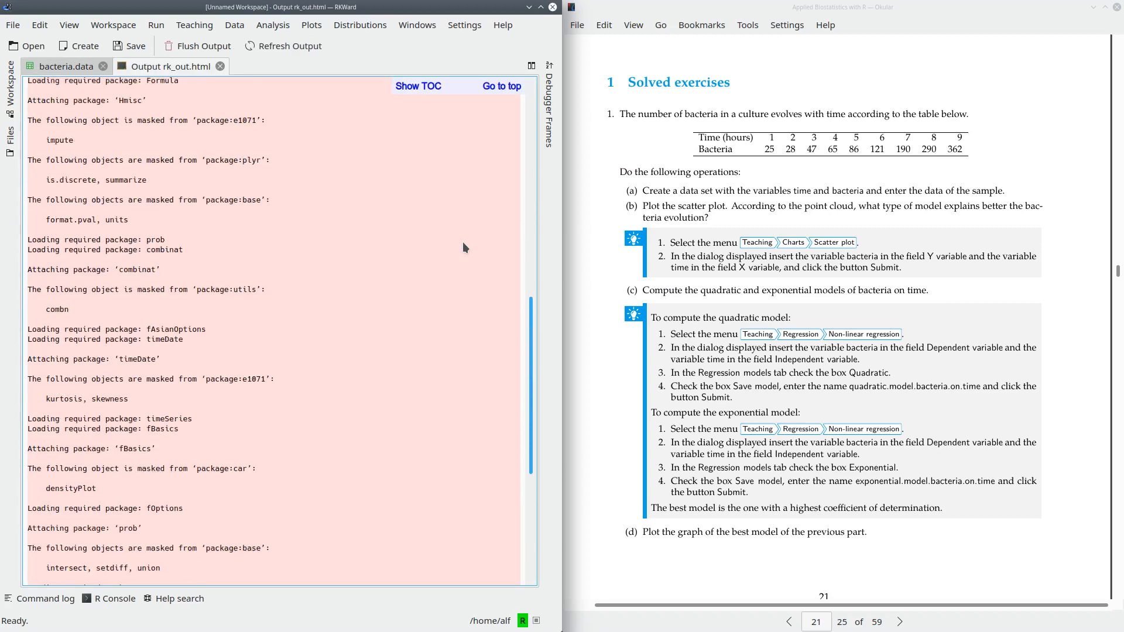
- Set up a regression models comparison with bacteria as the dependent variable and time as the independent variable
scroll(463, 247, "up", 12)
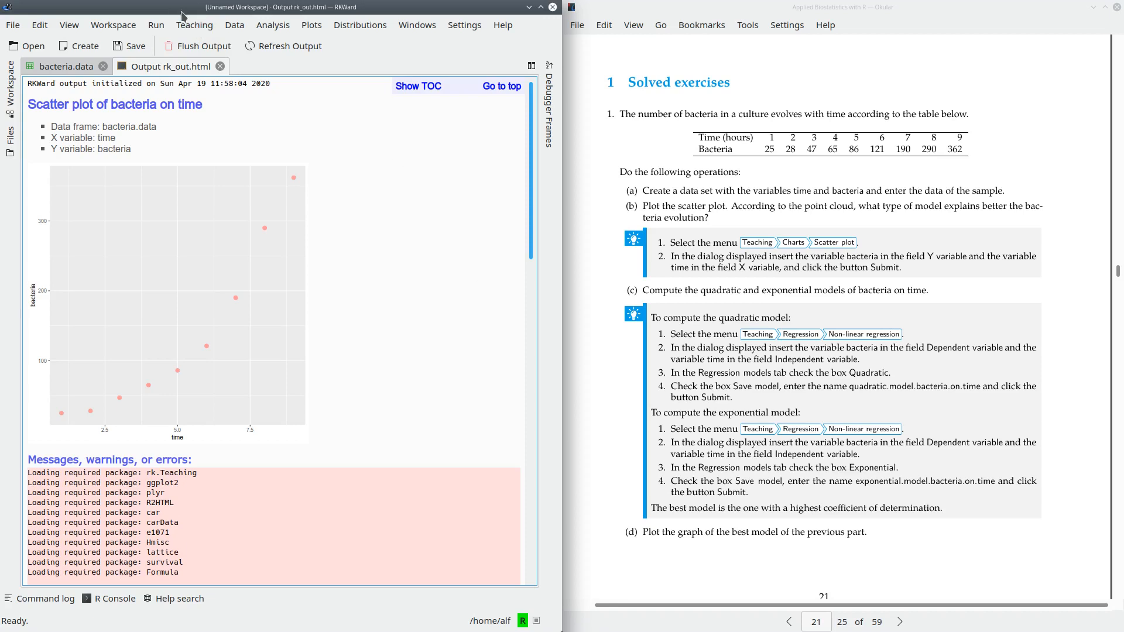
left_click(197, 27)
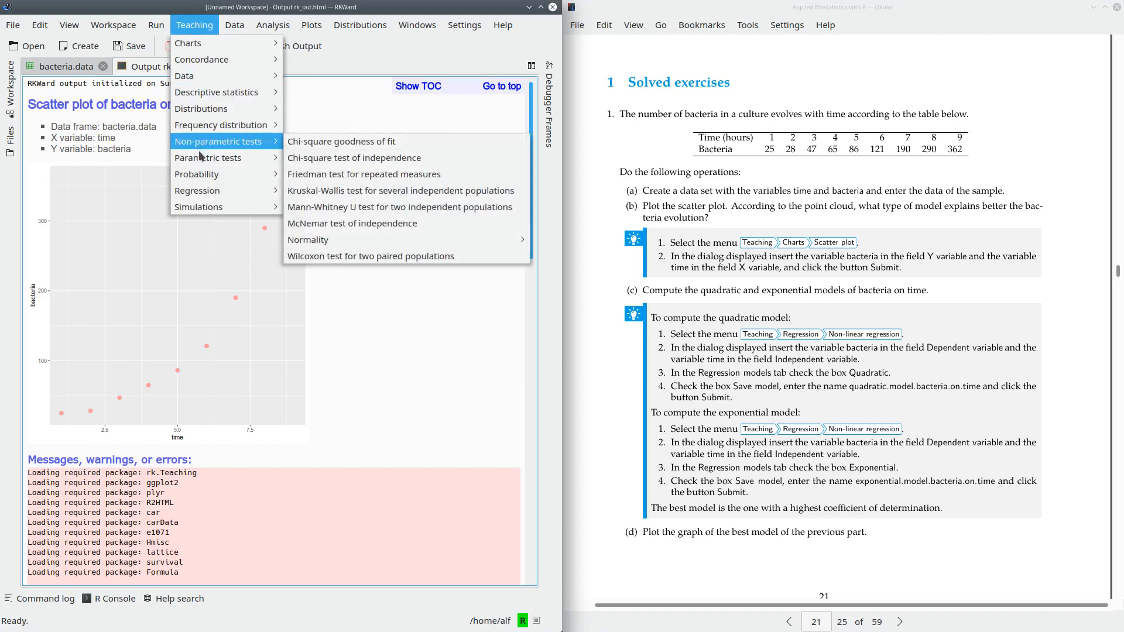
mouse_move(256, 196)
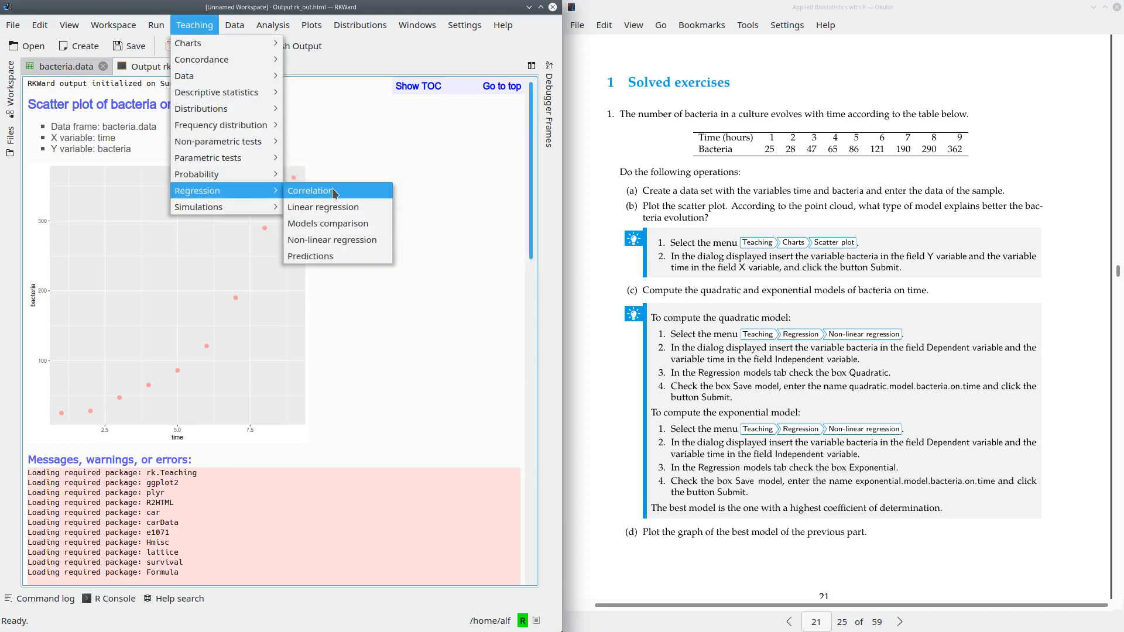
left_click(375, 224)
left_click_drag(244, 6, 531, 188)
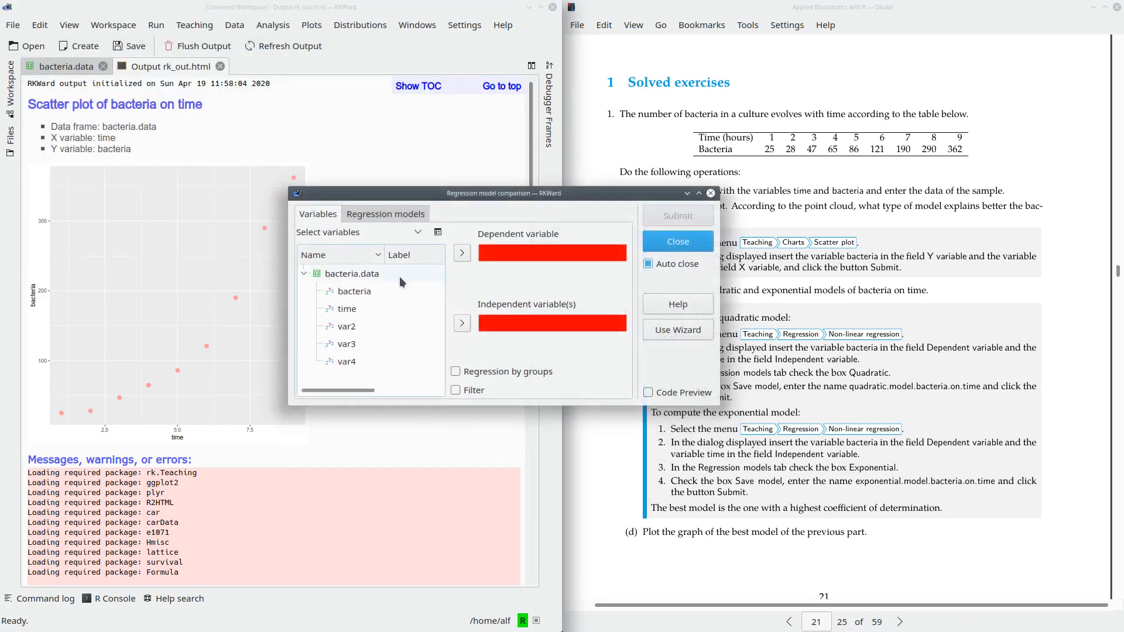
left_click(377, 292)
left_click(451, 260)
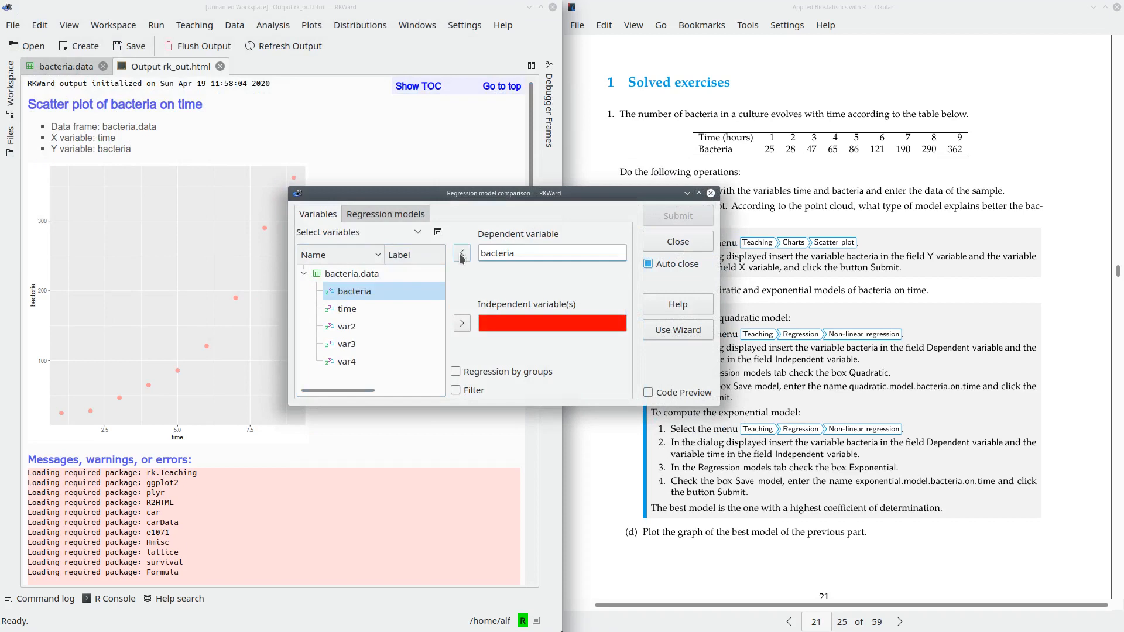
left_click(369, 315)
left_click(463, 323)
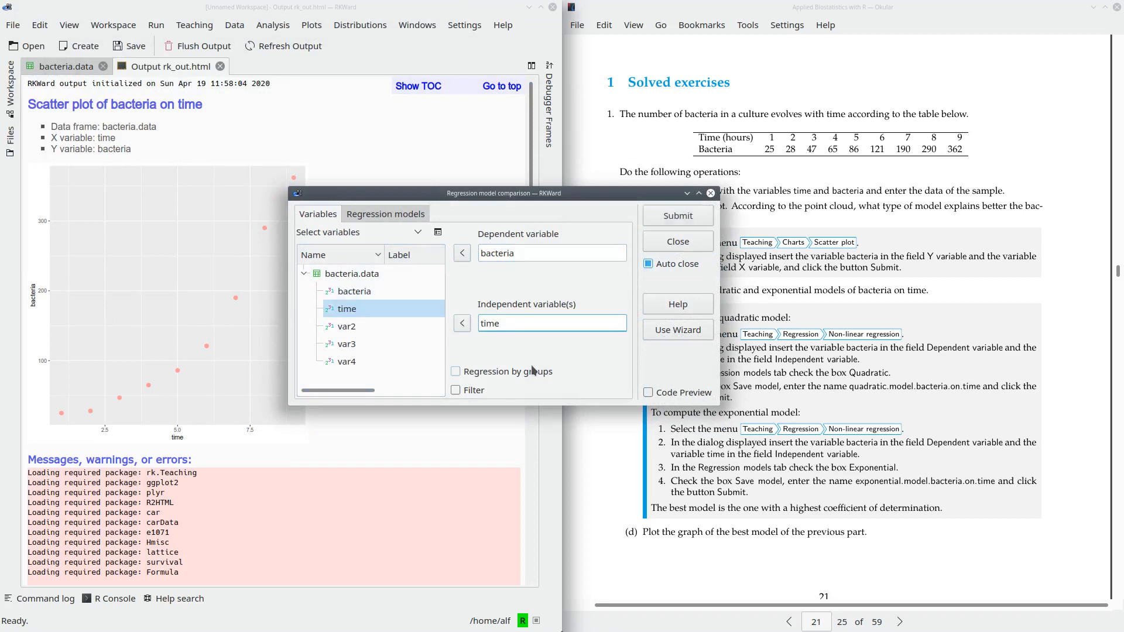
- Include the quadratic and exponential models alongside the linear one and run the comparison
left_click(373, 217)
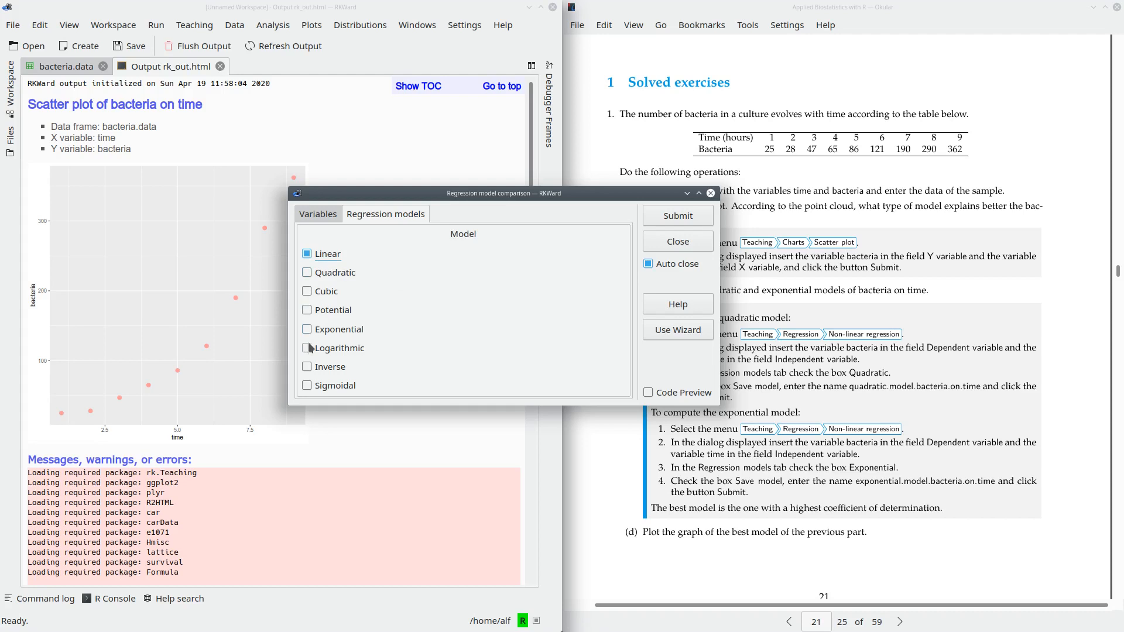
left_click(306, 273)
left_click(319, 331)
left_click(305, 257)
left_click(670, 224)
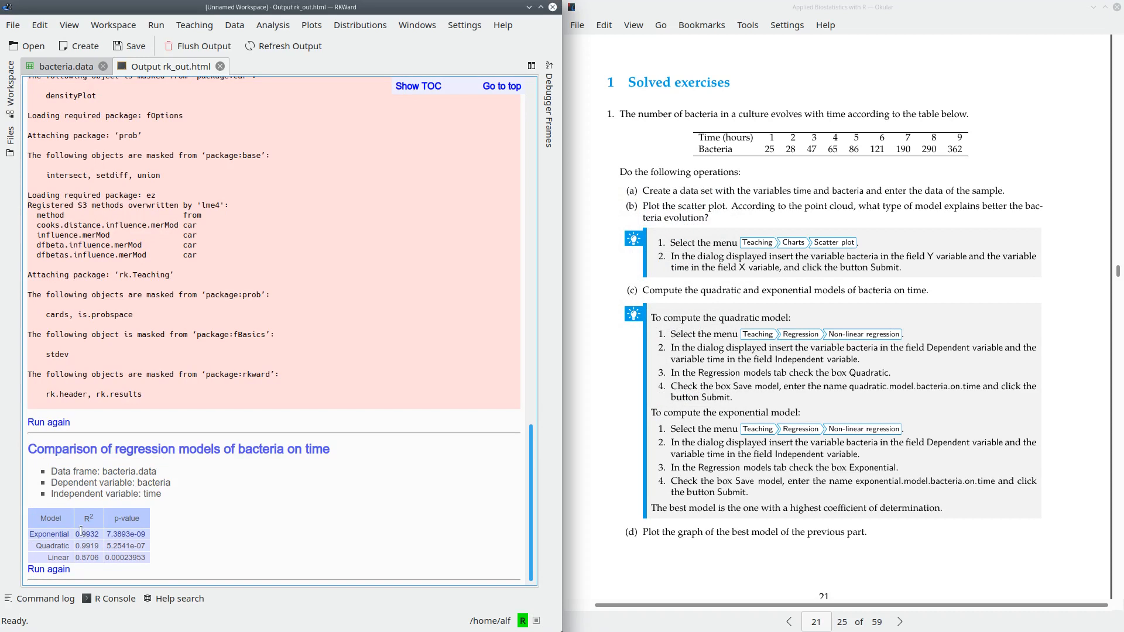
- Examine the R² of the exponential, quadratic and linear models in the comparison table
left_click_drag(94, 519, 85, 518)
double_click(91, 533)
double_click(88, 545)
double_click(87, 557)
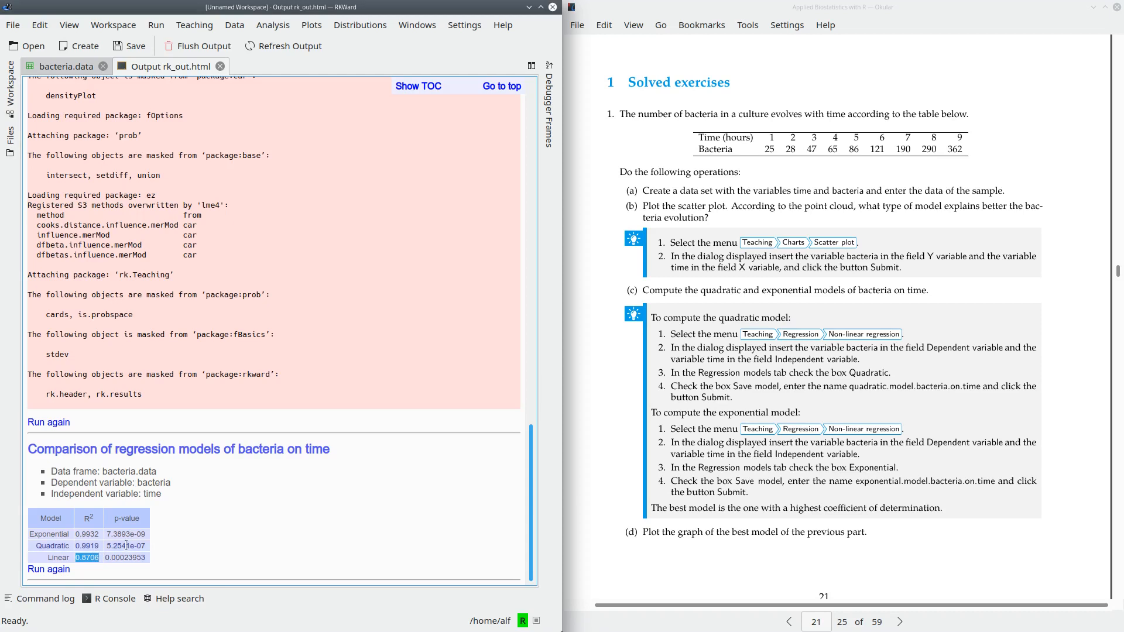
left_click(201, 523)
- Fit an exponential non-linear regression model with bacteria as the dependent variable and time as the independent variable
left_click(195, 25)
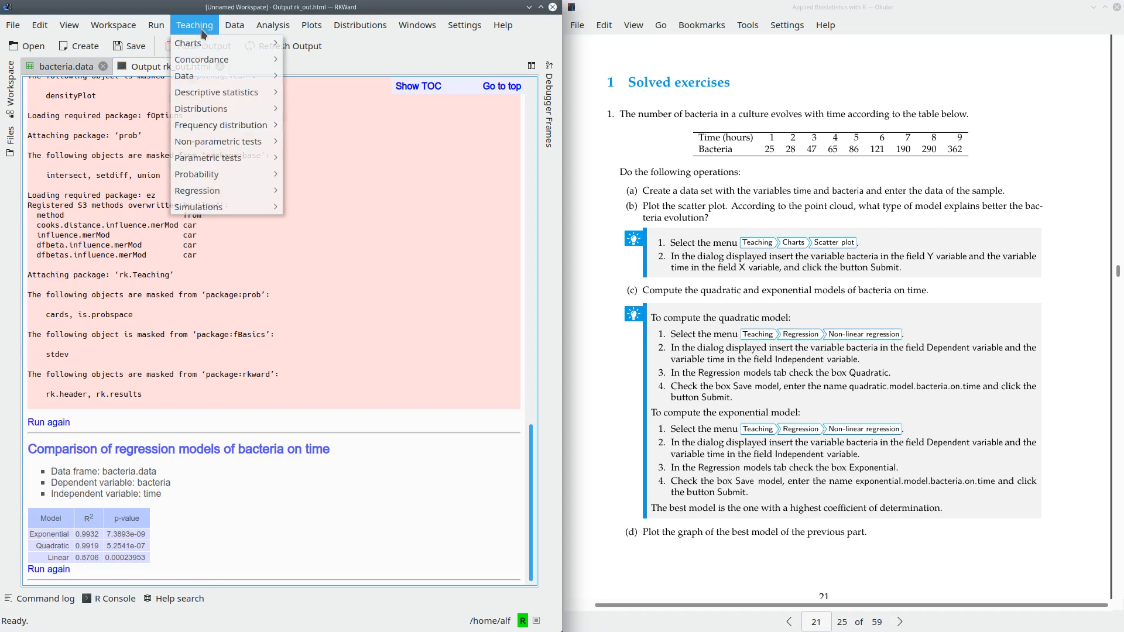
mouse_move(218, 190)
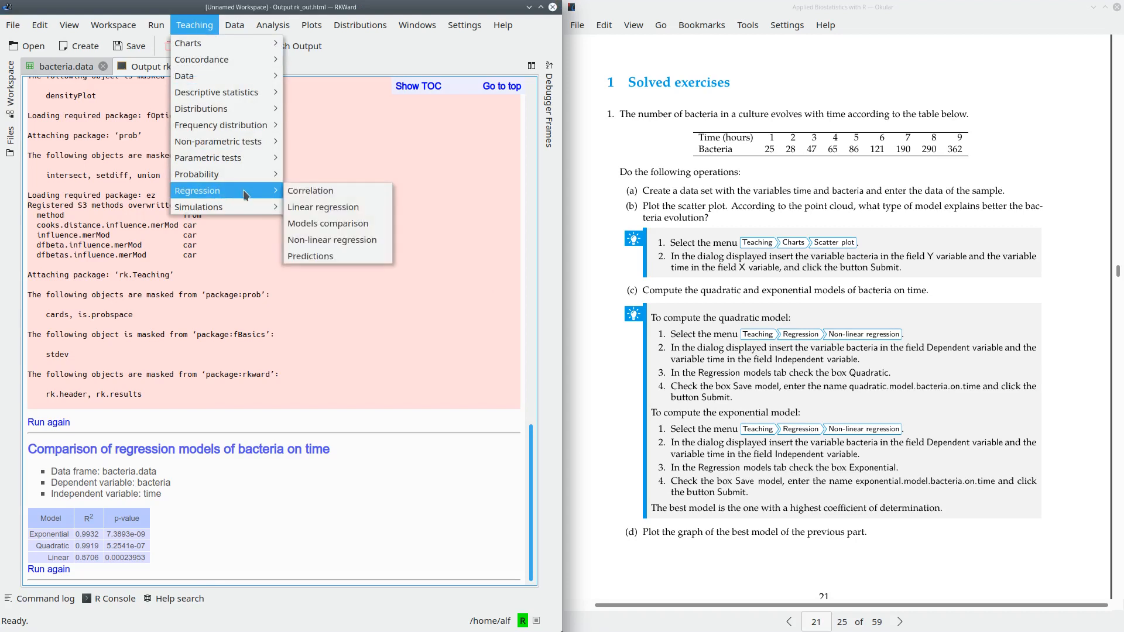
left_click(360, 242)
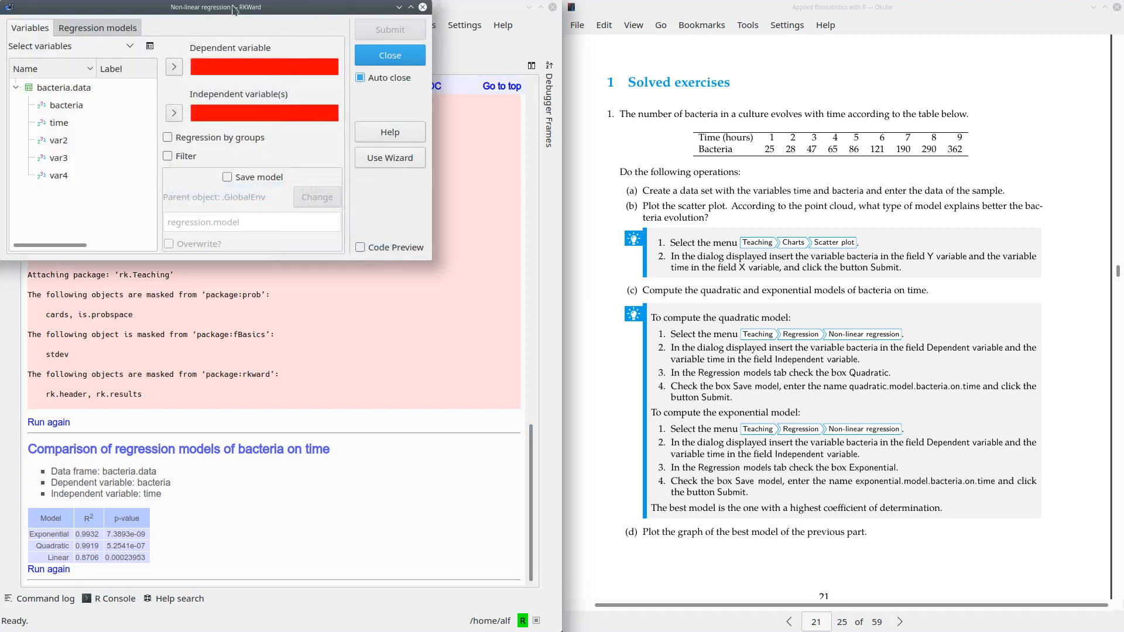
left_click_drag(208, 15, 495, 208)
left_click(367, 302)
left_click(464, 263)
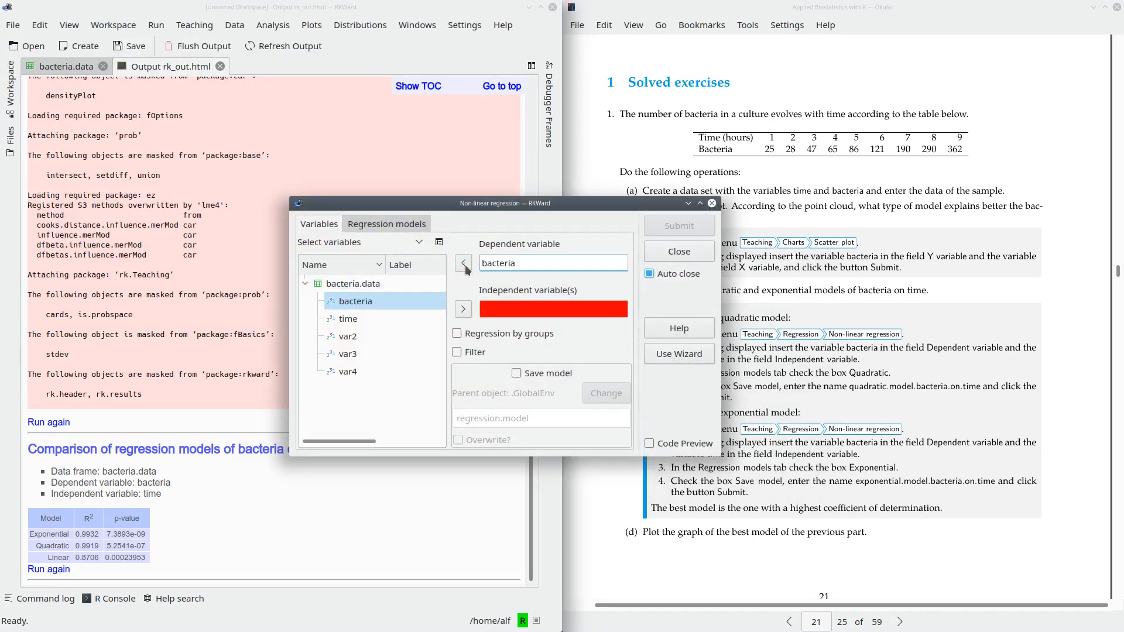
left_click(372, 323)
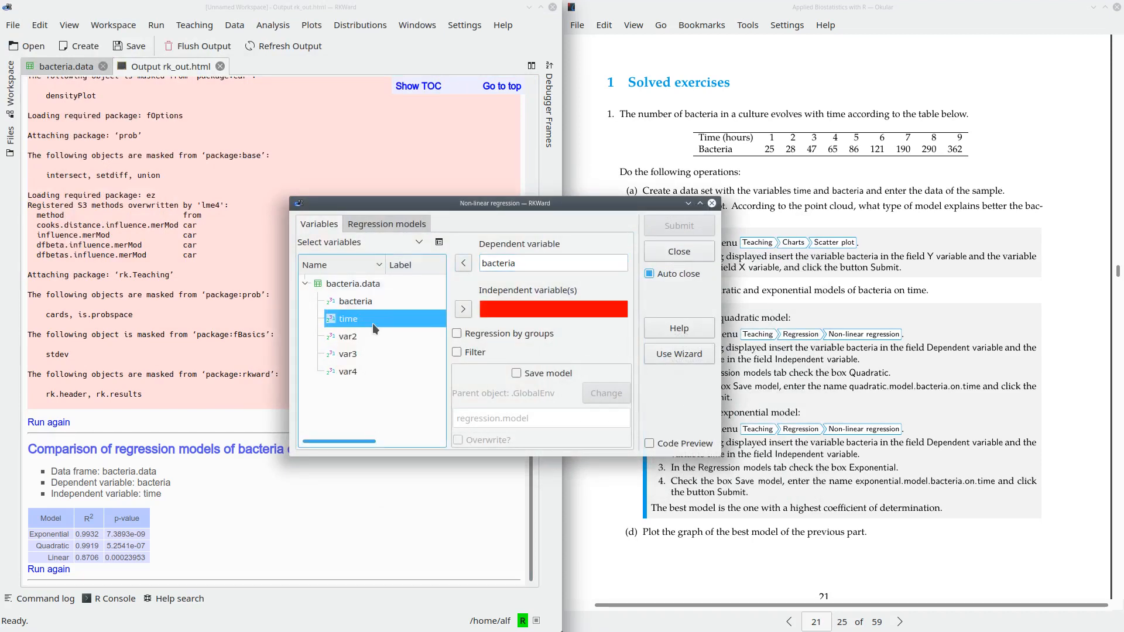
left_click(464, 310)
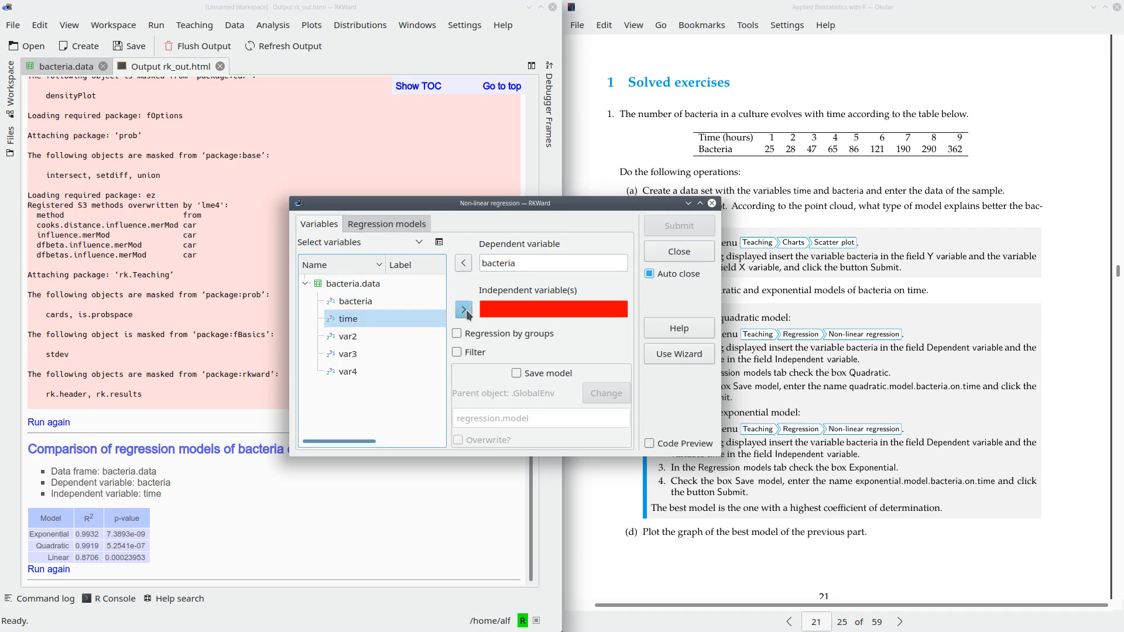
left_click(399, 228)
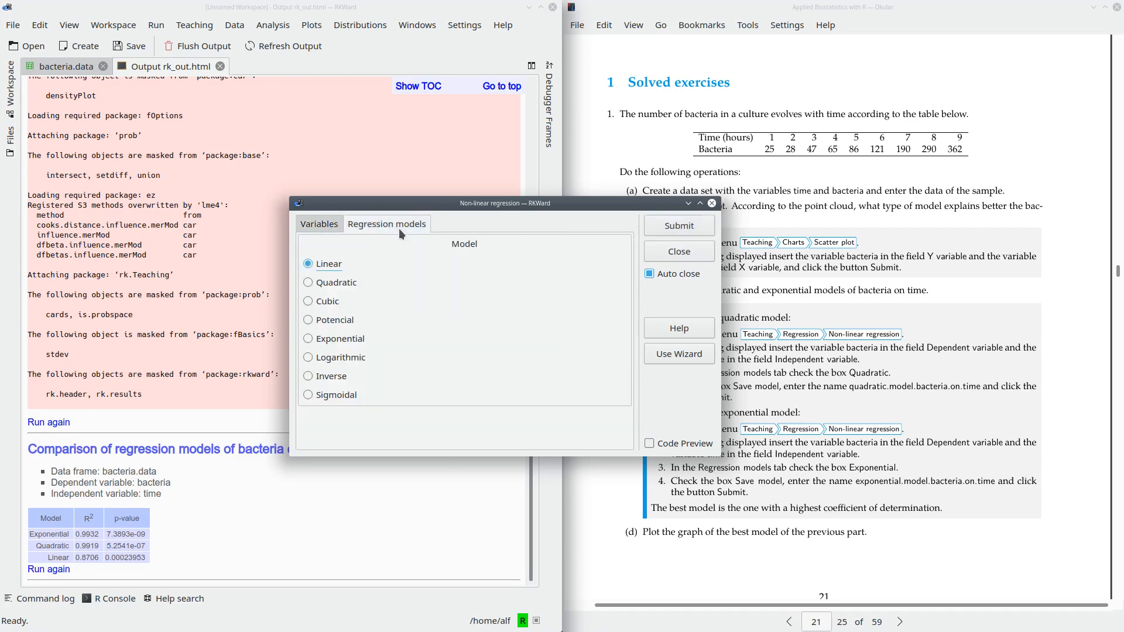
left_click(309, 339)
left_click(678, 226)
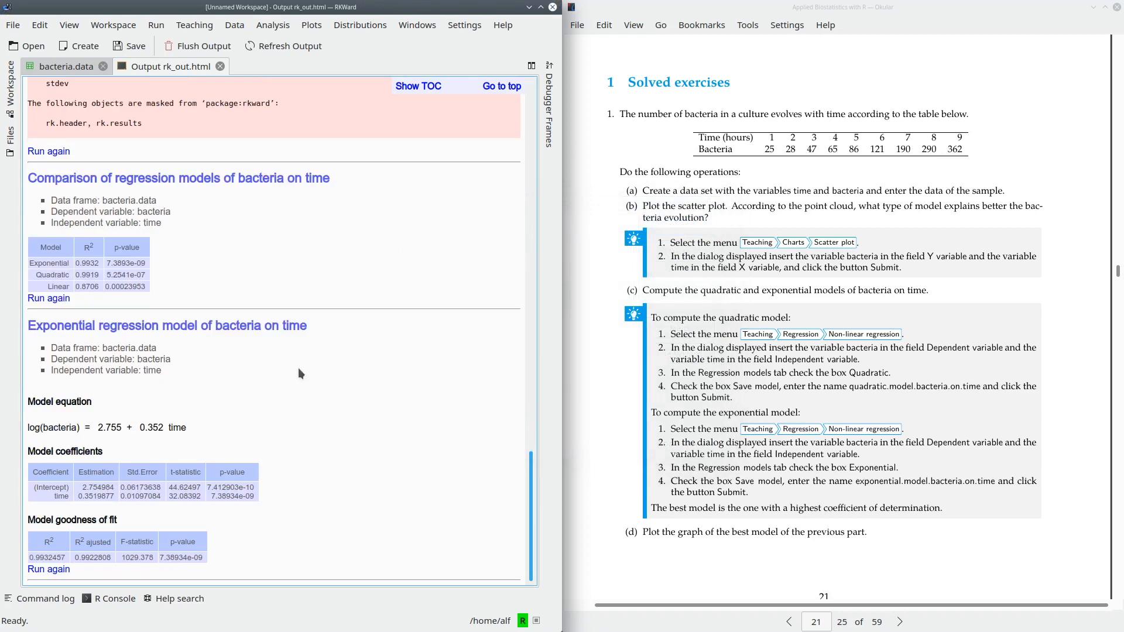
- Examine the exponential model's equation and check its R² against the one in the comparison table
left_click_drag(28, 325, 341, 323)
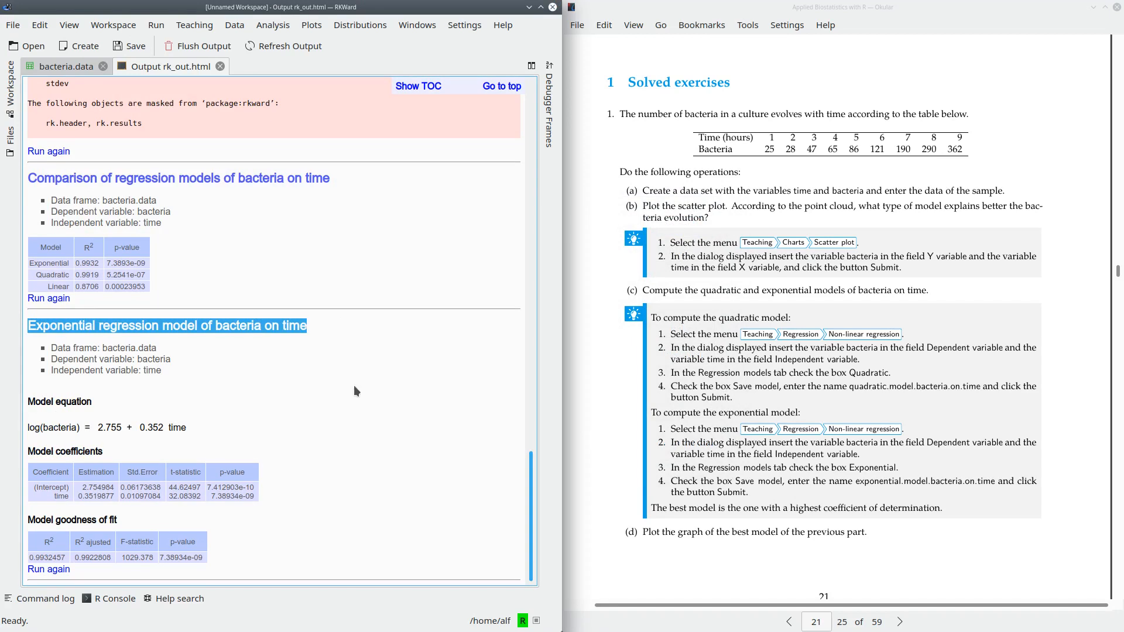
left_click(30, 429)
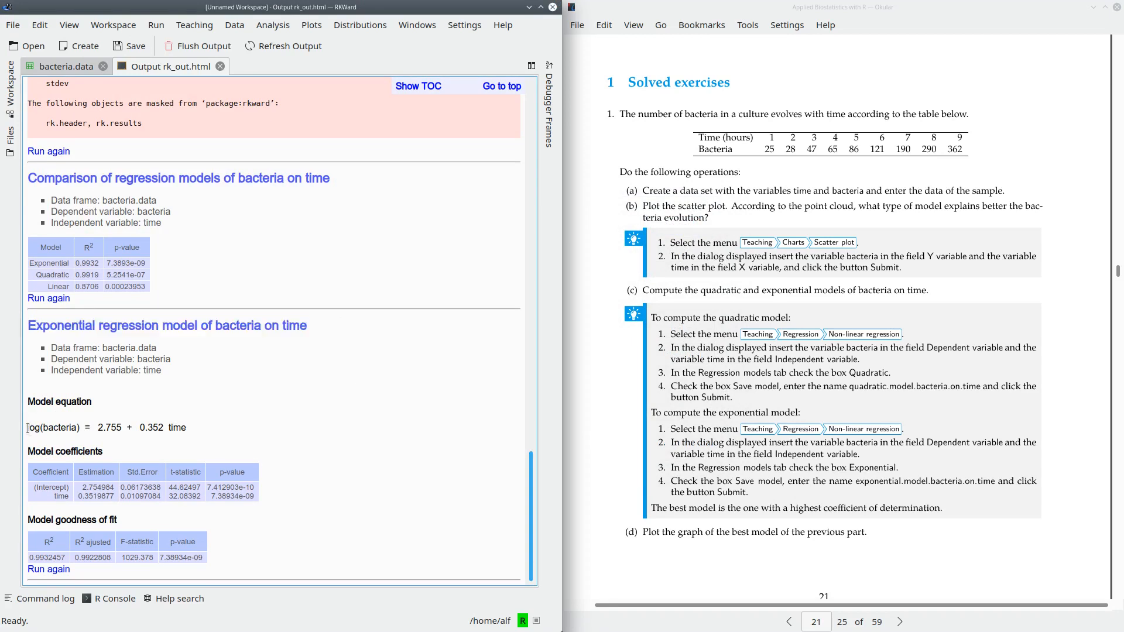
left_click_drag(30, 429, 194, 426)
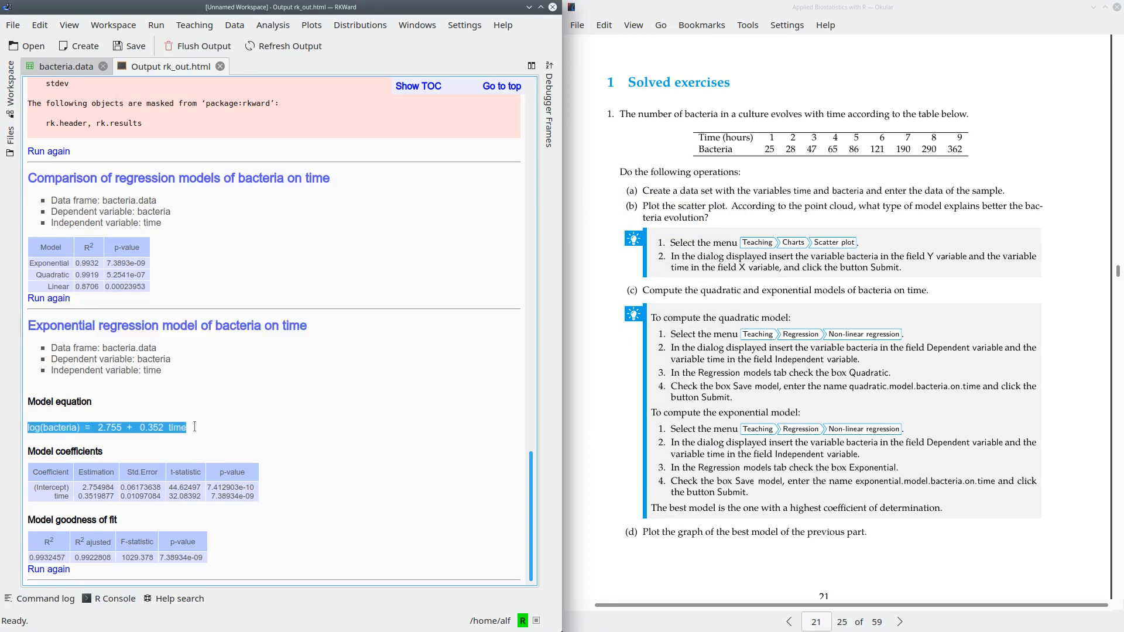
left_click(75, 440)
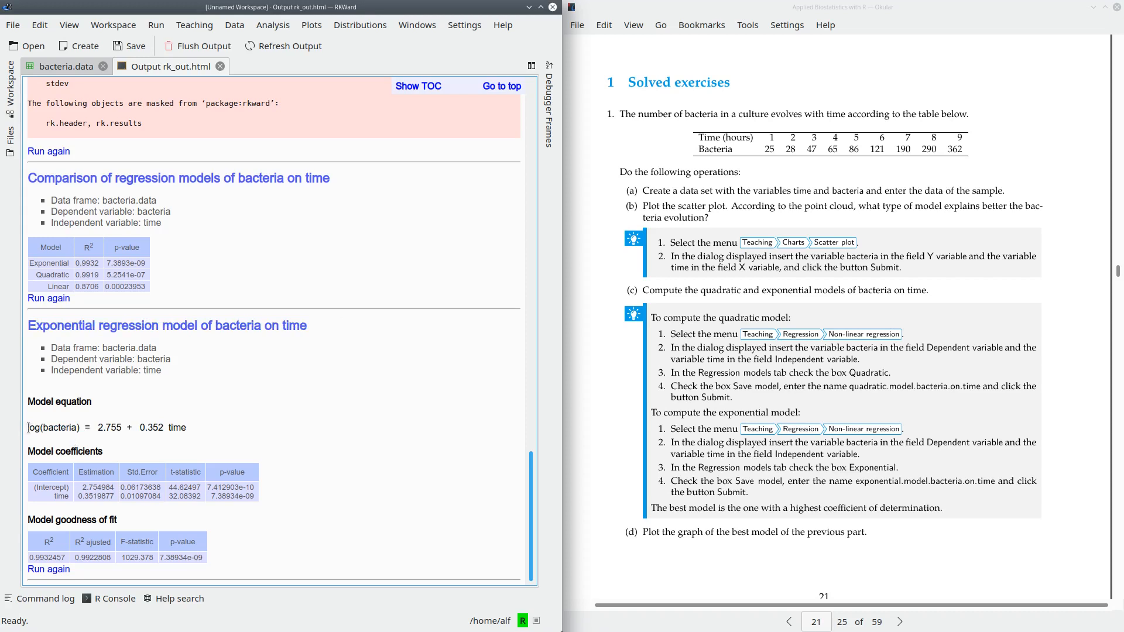
left_click_drag(28, 427, 82, 427)
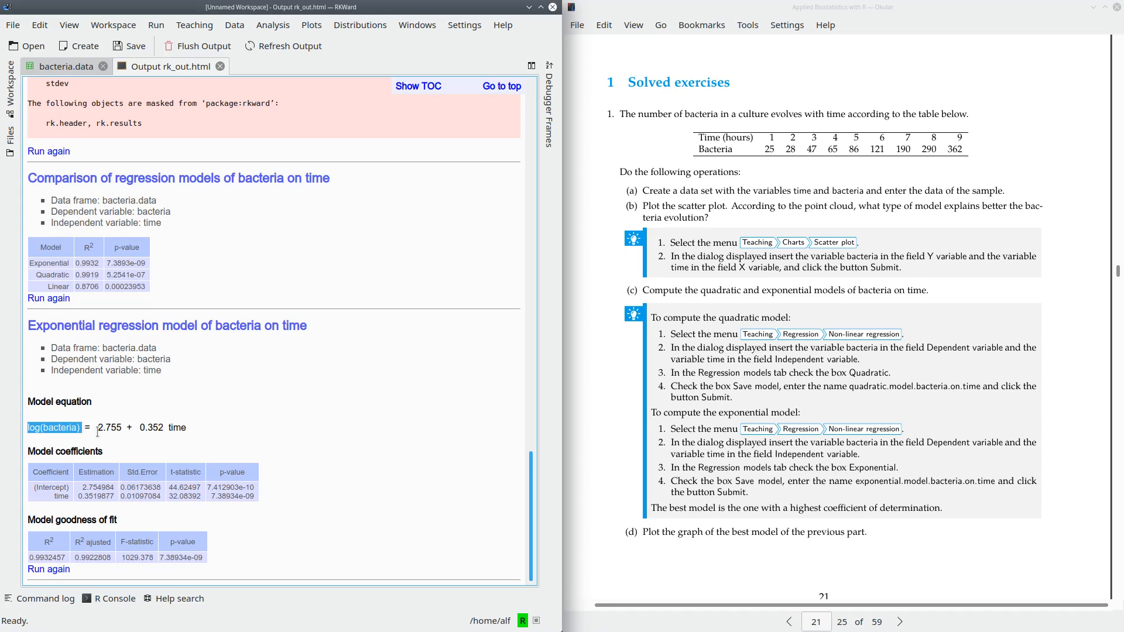
left_click(61, 433)
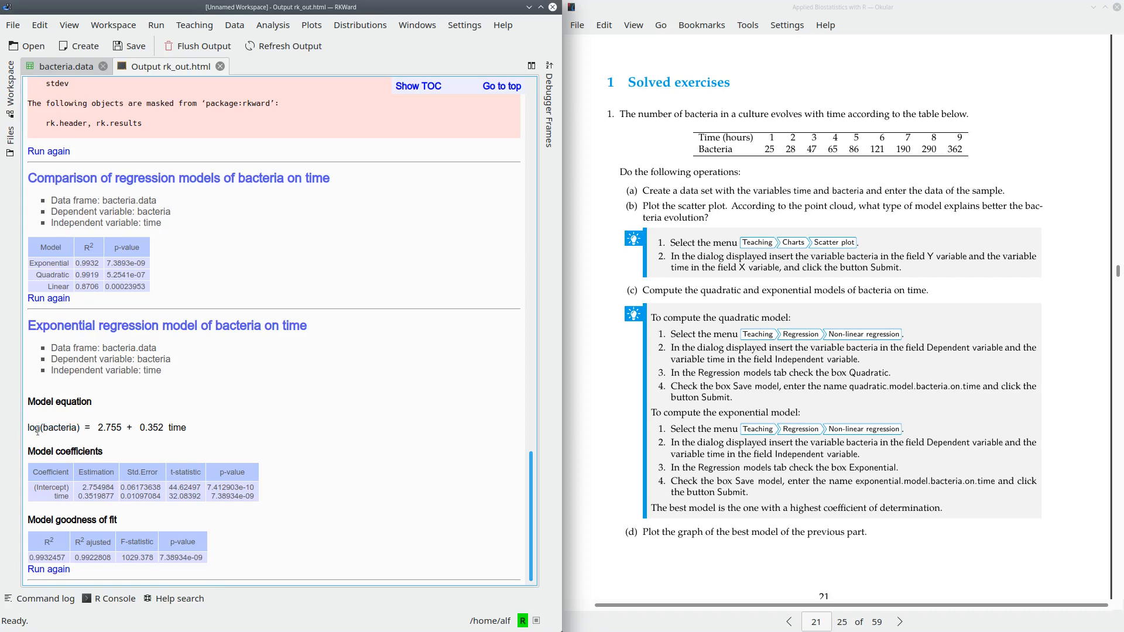
left_click_drag(28, 428, 201, 425)
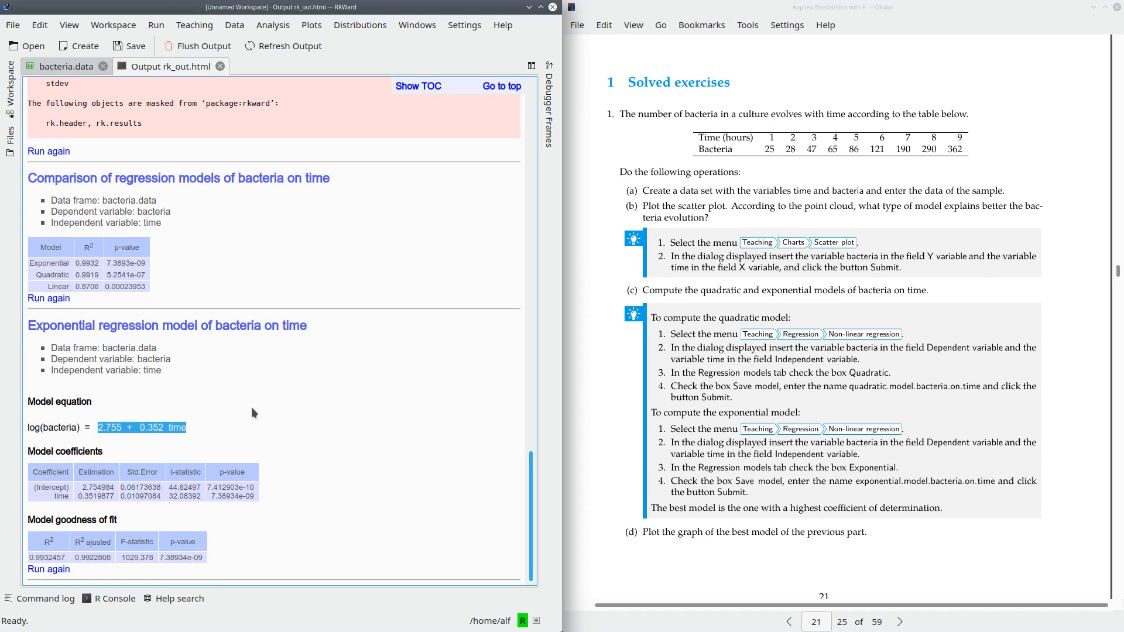
left_click(242, 428)
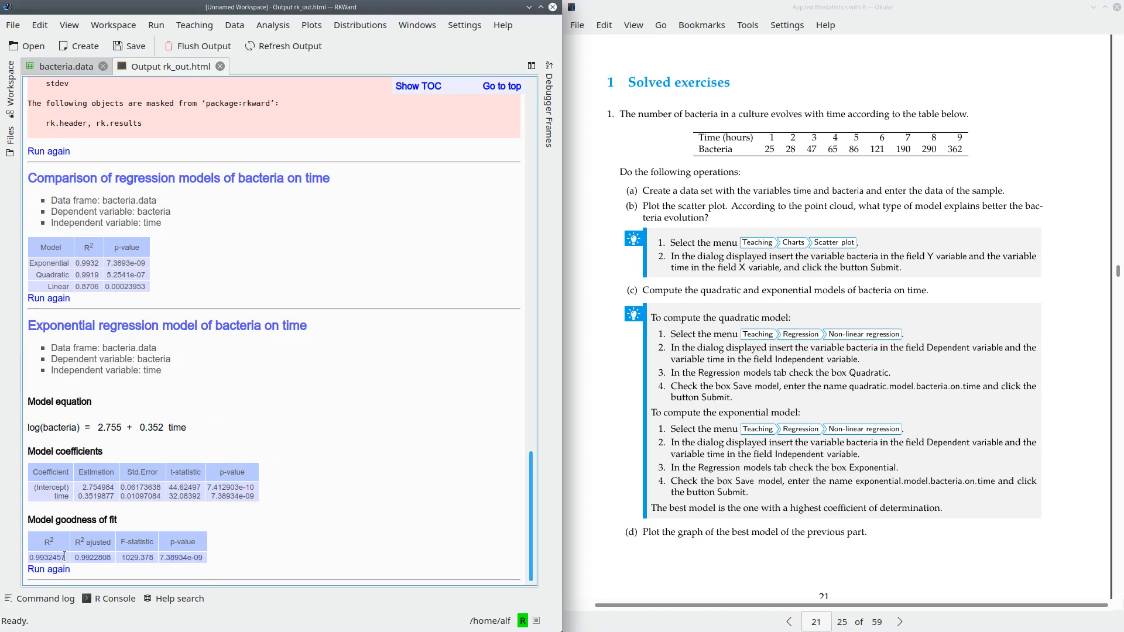
left_click_drag(64, 556, 29, 558)
double_click(89, 261)
left_click(381, 243)
- Rerun the scatter plot of bacteria on time with an exponential fitted line
scroll(790, 427, "down", 3)
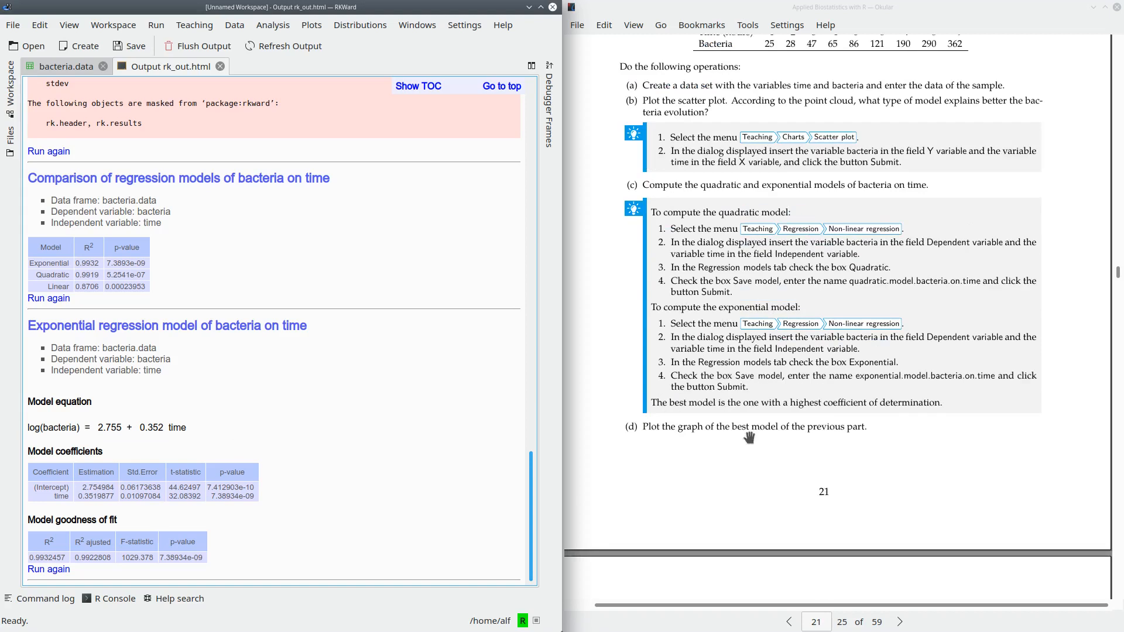
scroll(738, 345, "down", 3)
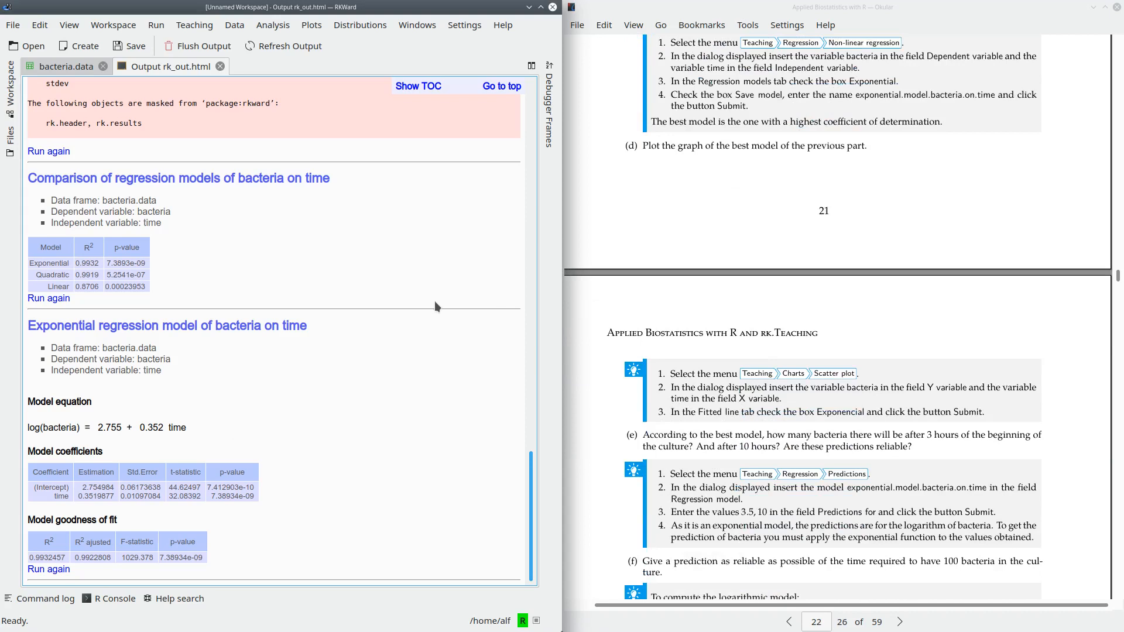
left_click(54, 152)
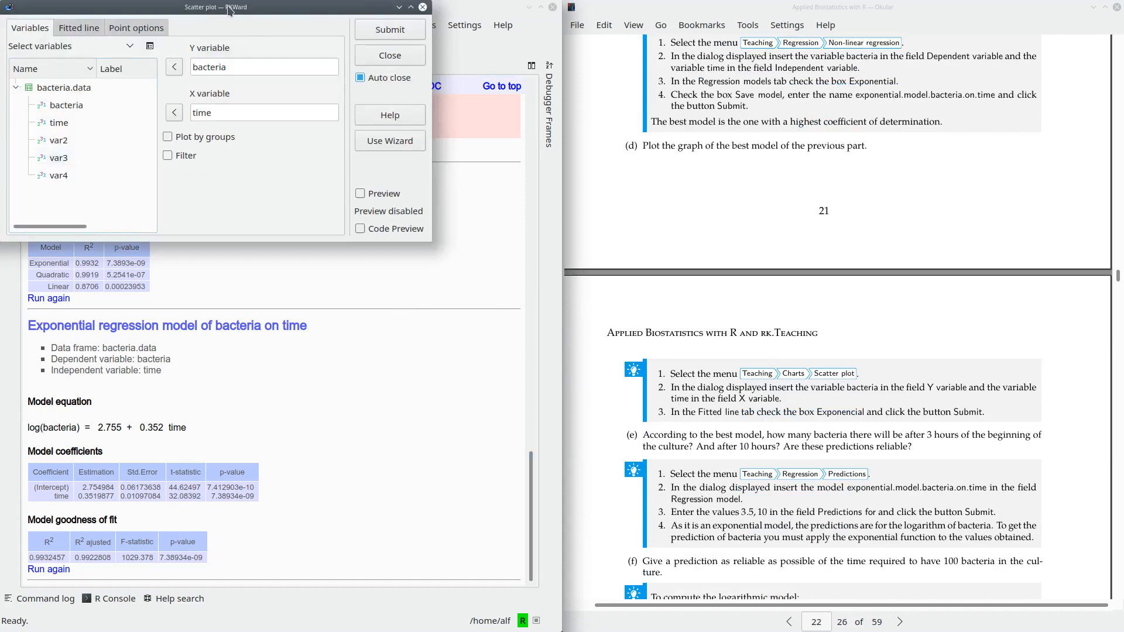
left_click_drag(229, 10, 528, 193)
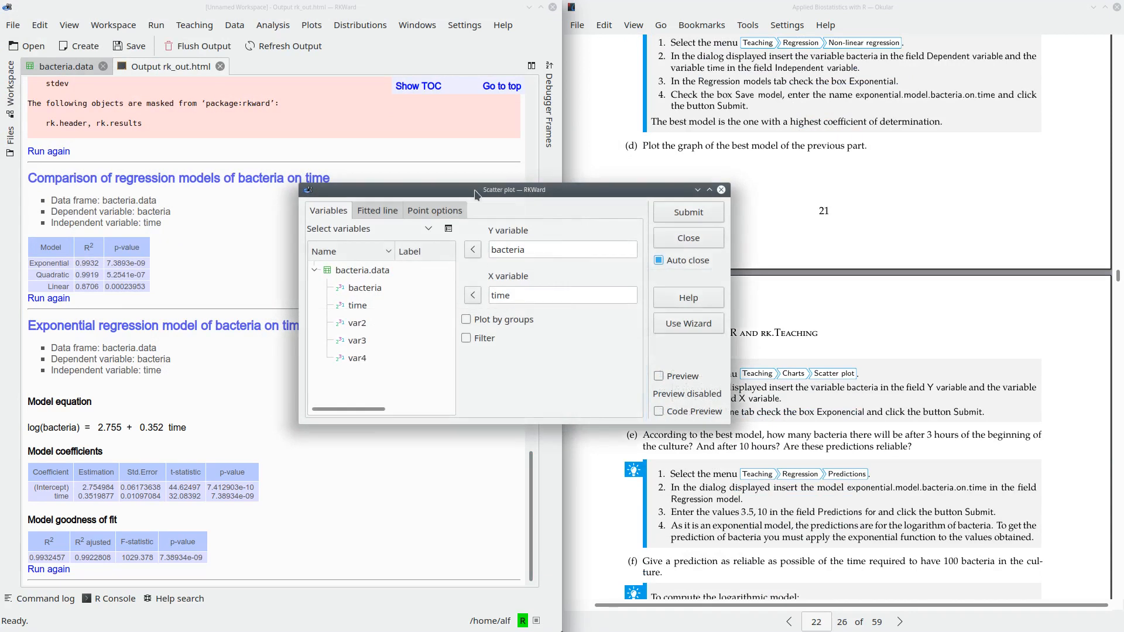
left_click(376, 214)
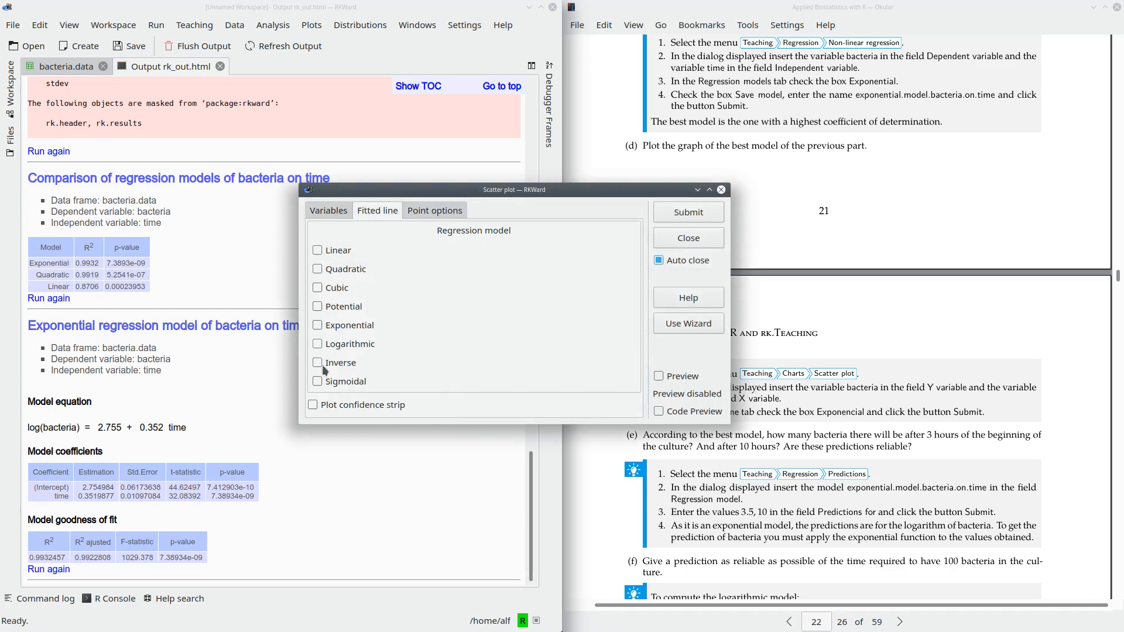
left_click(337, 325)
left_click(669, 213)
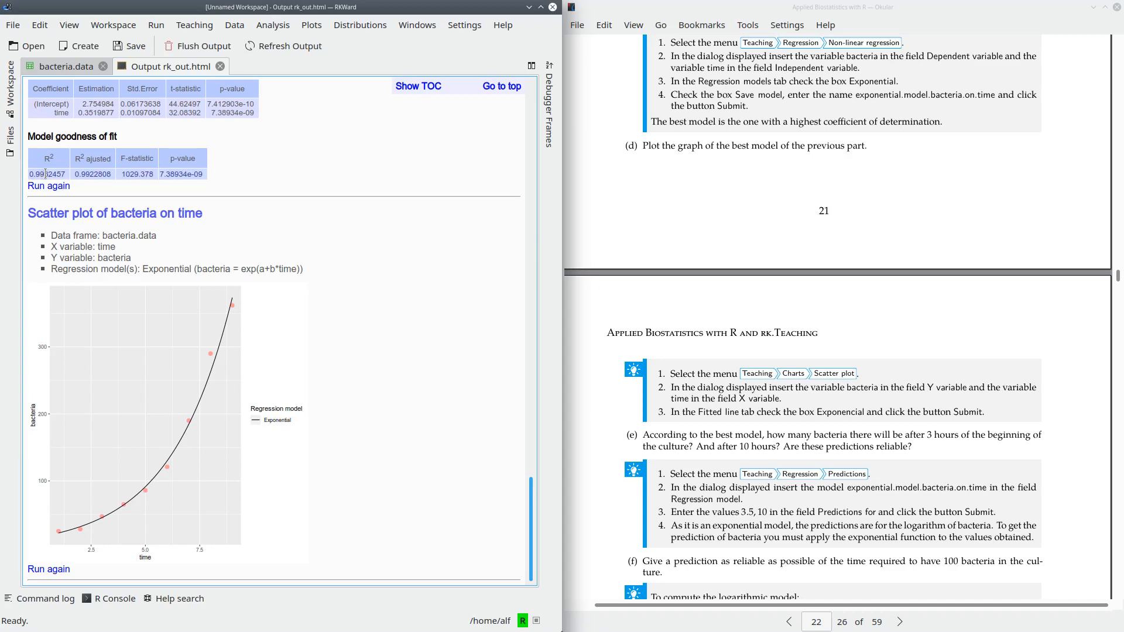
- Reopen the exponential regression of bacteria on time from its output and enable saving the model
scroll(807, 445, "down", 3)
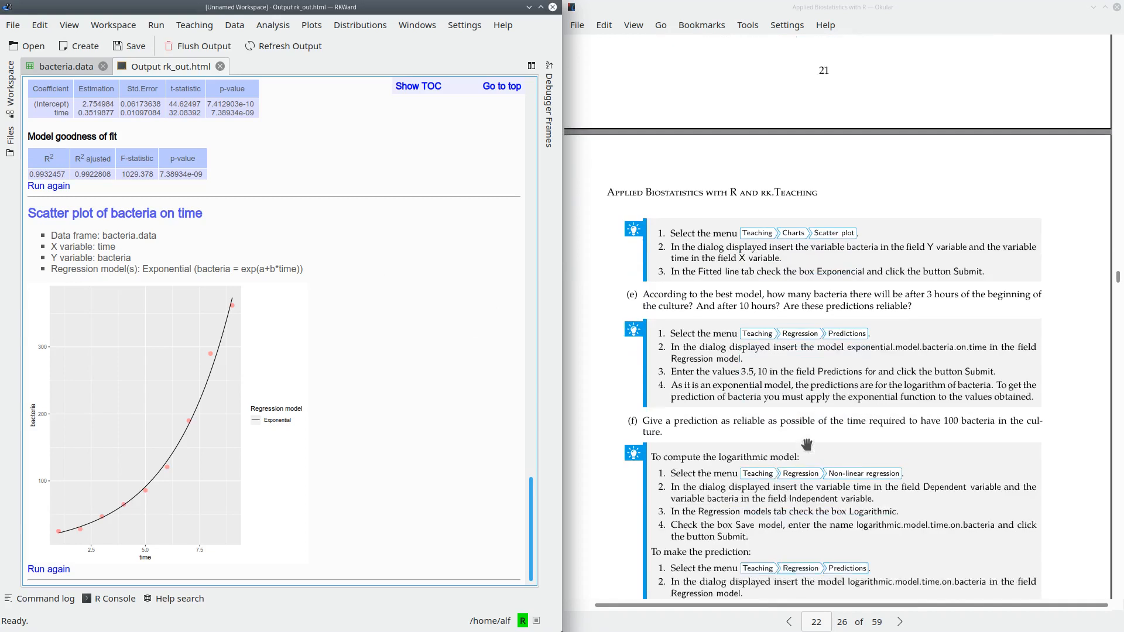
scroll(736, 271, "down", 2)
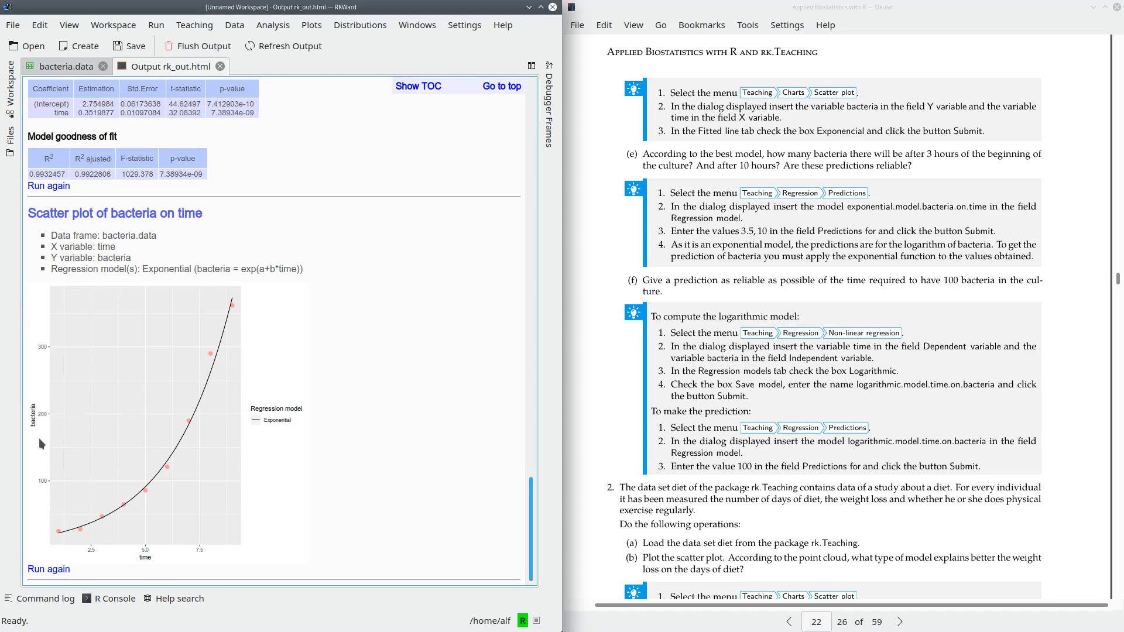
scroll(50, 297, "up", 3)
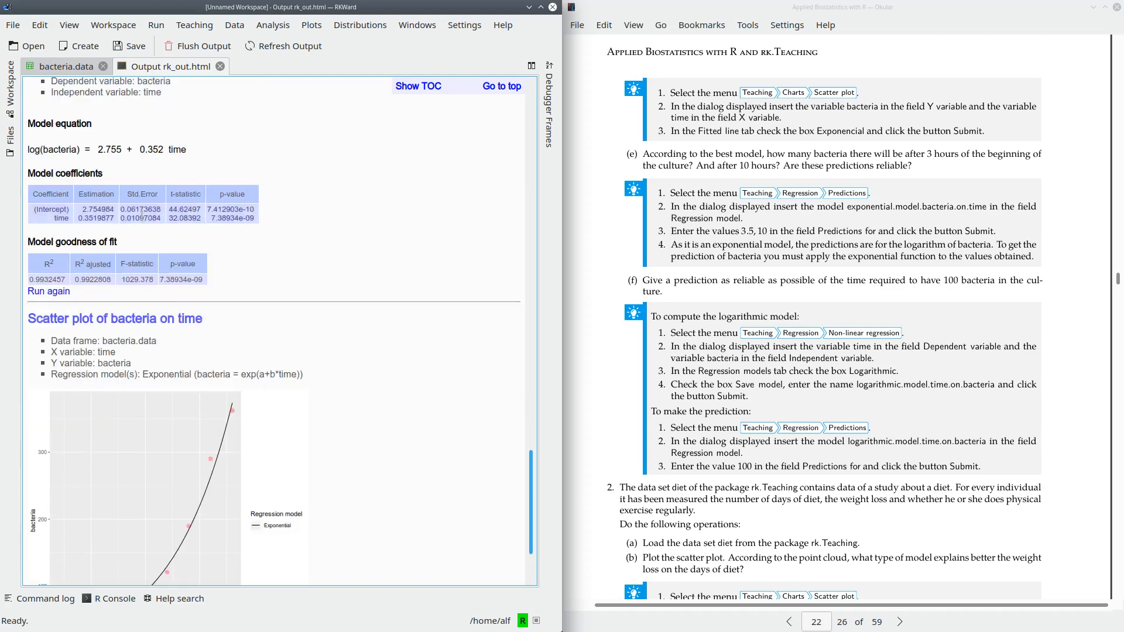
left_click(50, 291)
left_click_drag(194, 13, 503, 200)
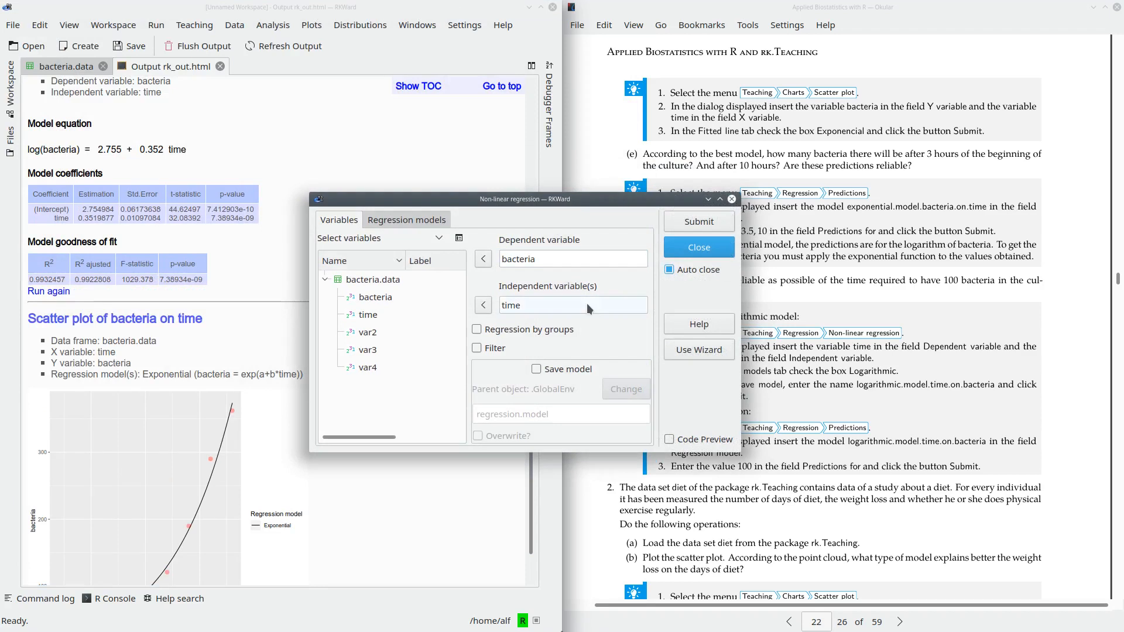
left_click(537, 370)
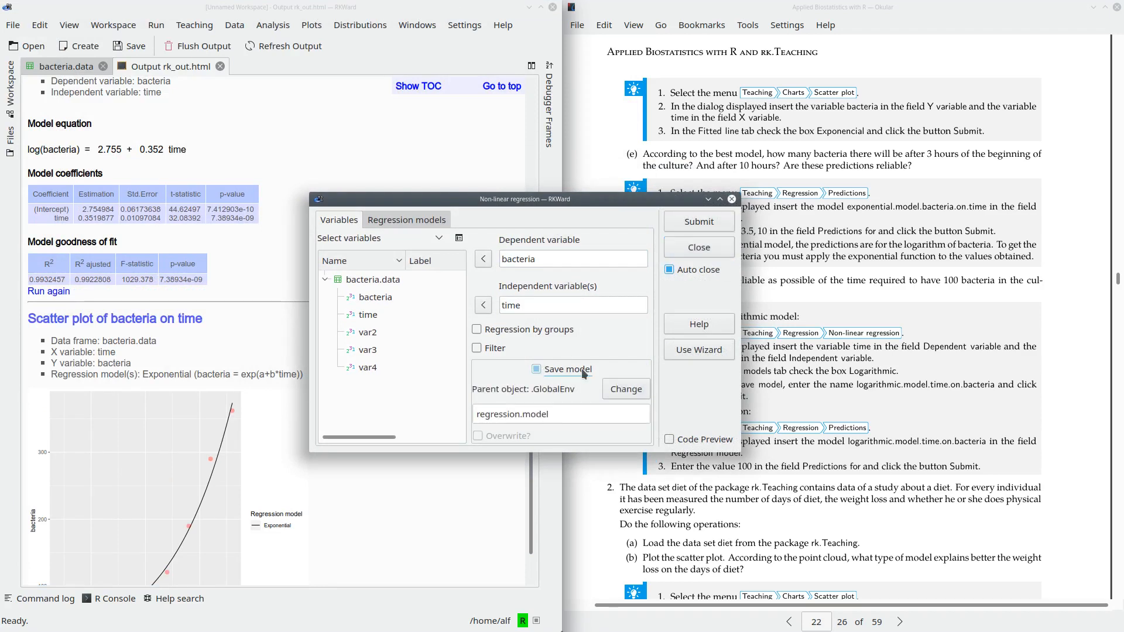
- Run the regression with the model saved as exponential.bacteria.on.time and locate the saved object in the workspace
left_click_drag(561, 414, 450, 419)
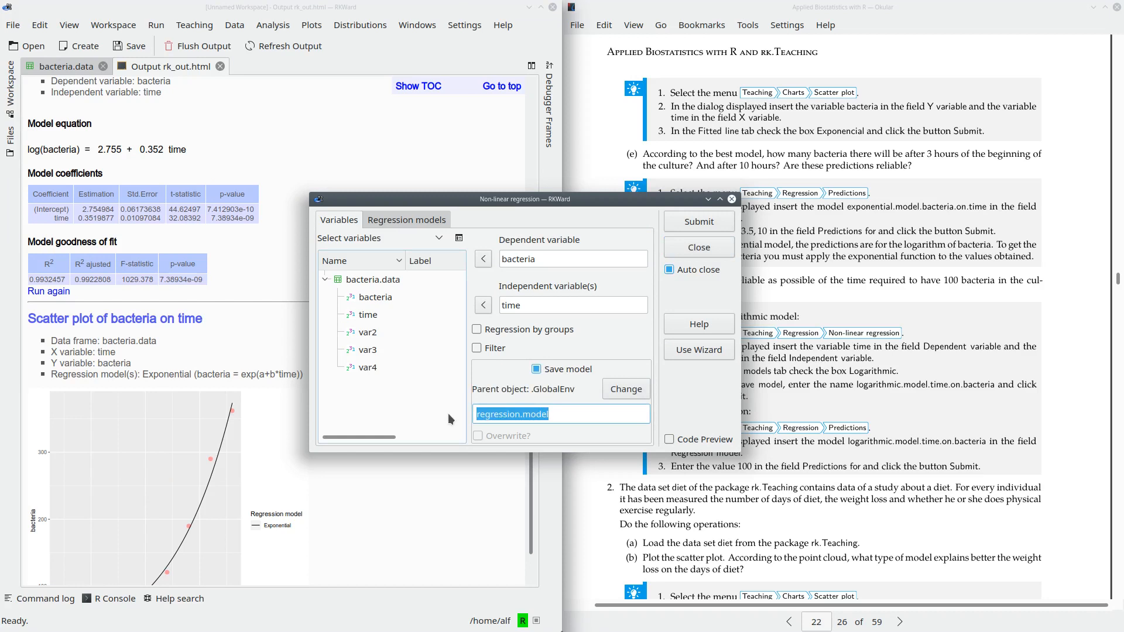
type("expon en")
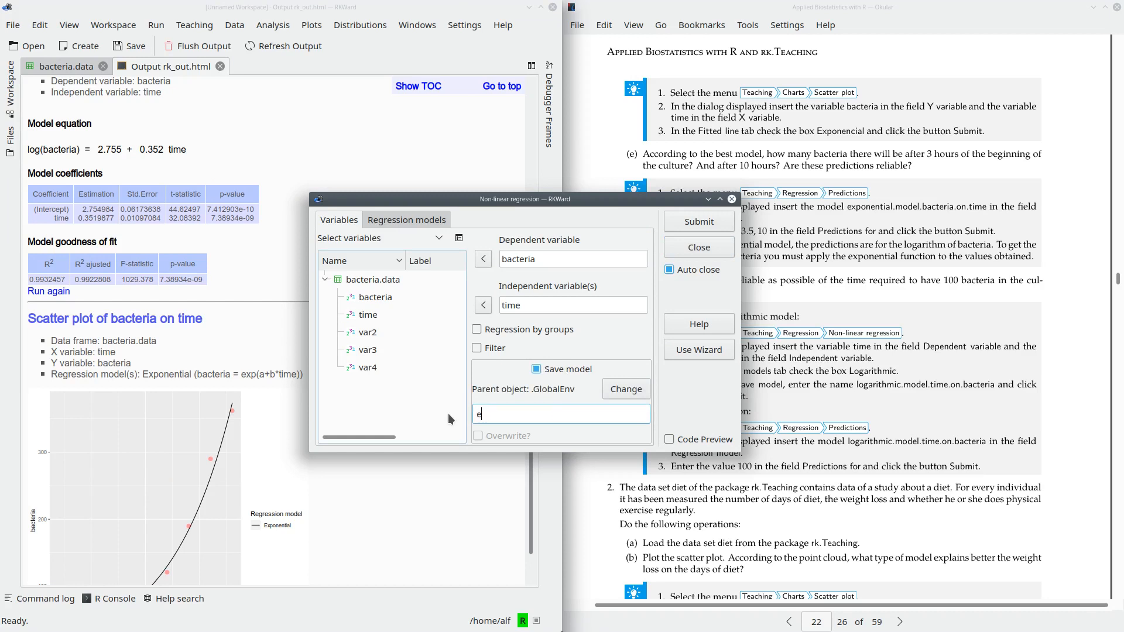
key("BackSpace")
key("BackSpace")
key("BackSpace")
type("ential.bacterio")
type(".on.time")
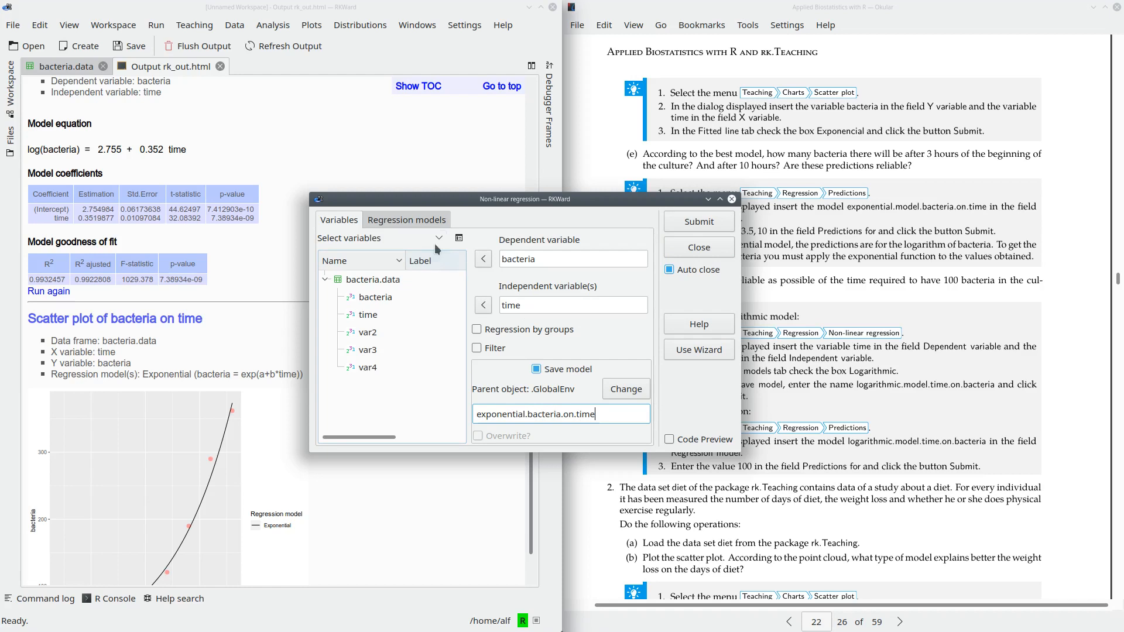
left_click(423, 220)
left_click(725, 222)
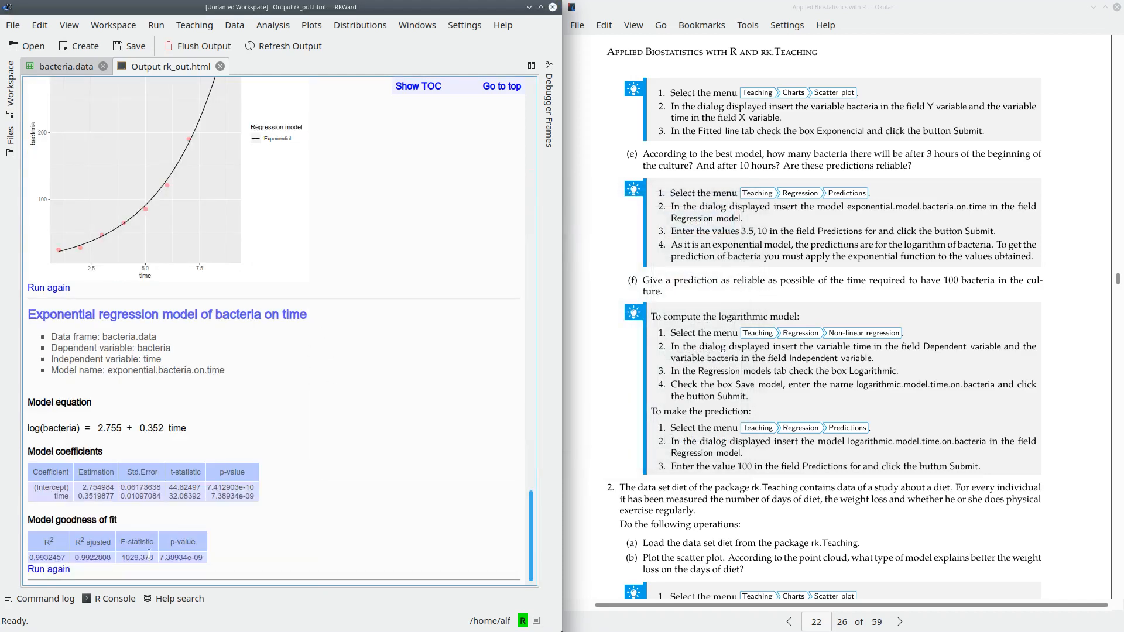
left_click(10, 85)
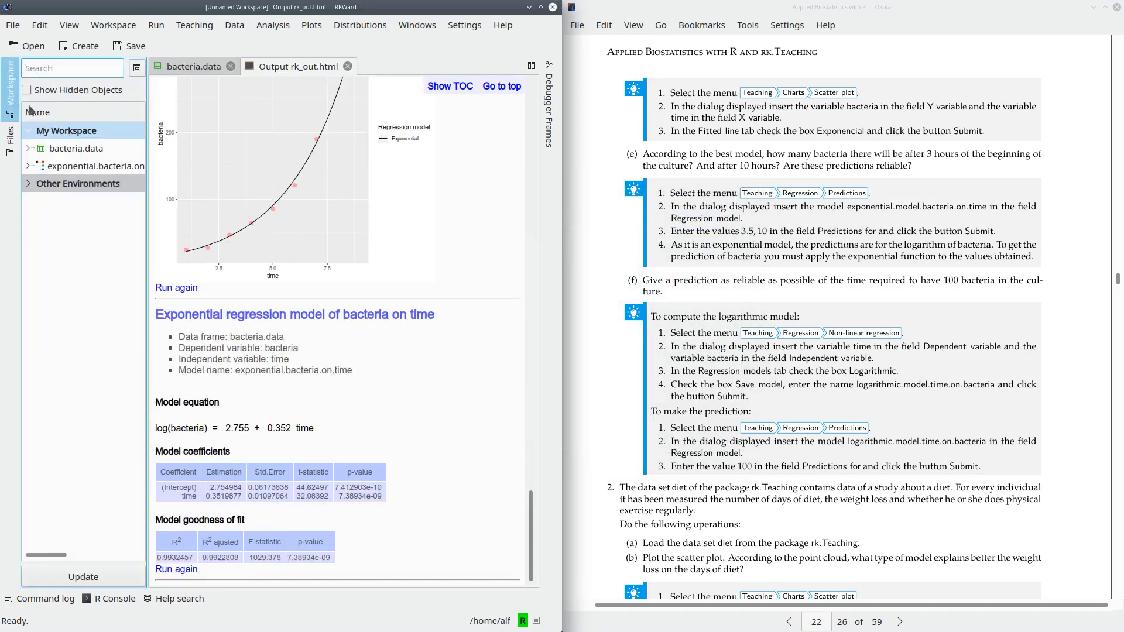
left_click(82, 167)
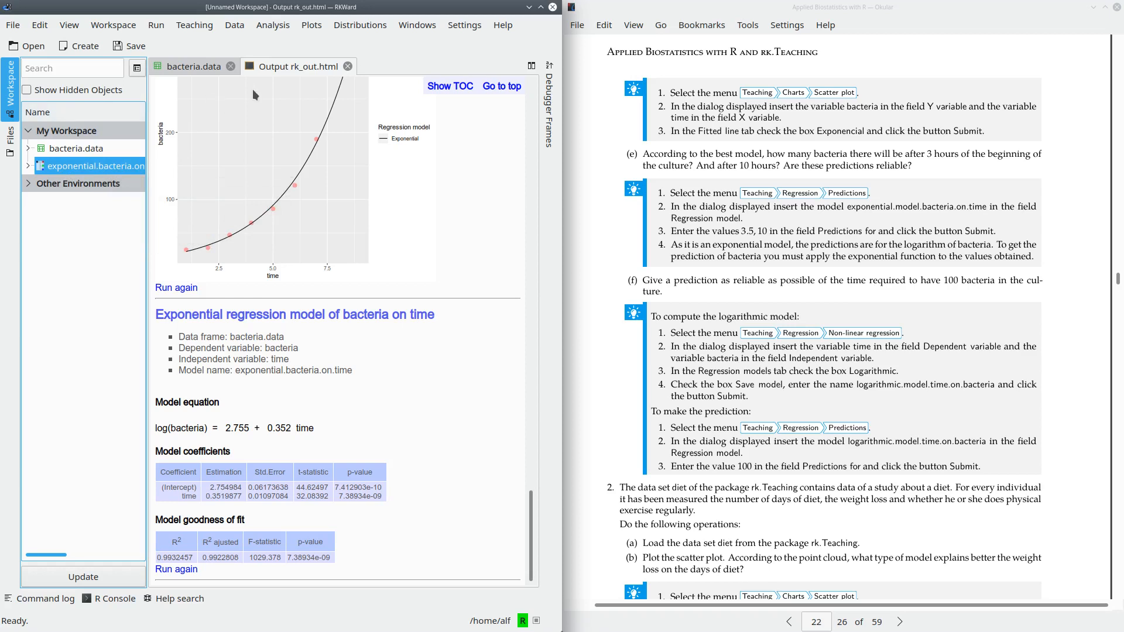
- Compute regression predictions from the exponential.bacteria.on.time model for times 3 and 10
left_click(190, 26)
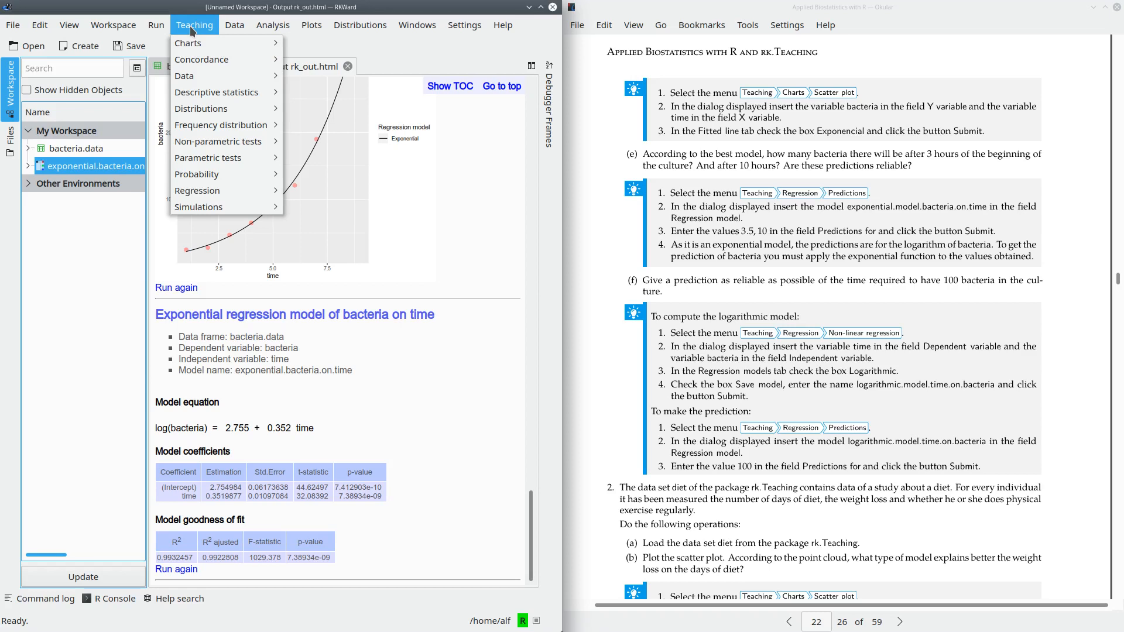
mouse_move(217, 195)
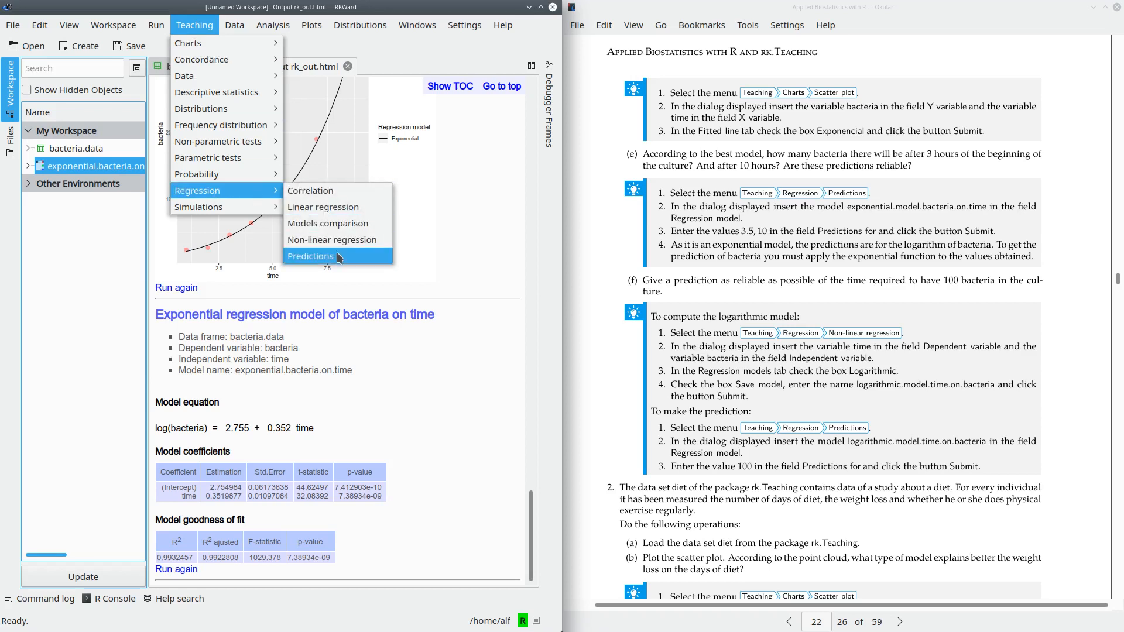
left_click(338, 256)
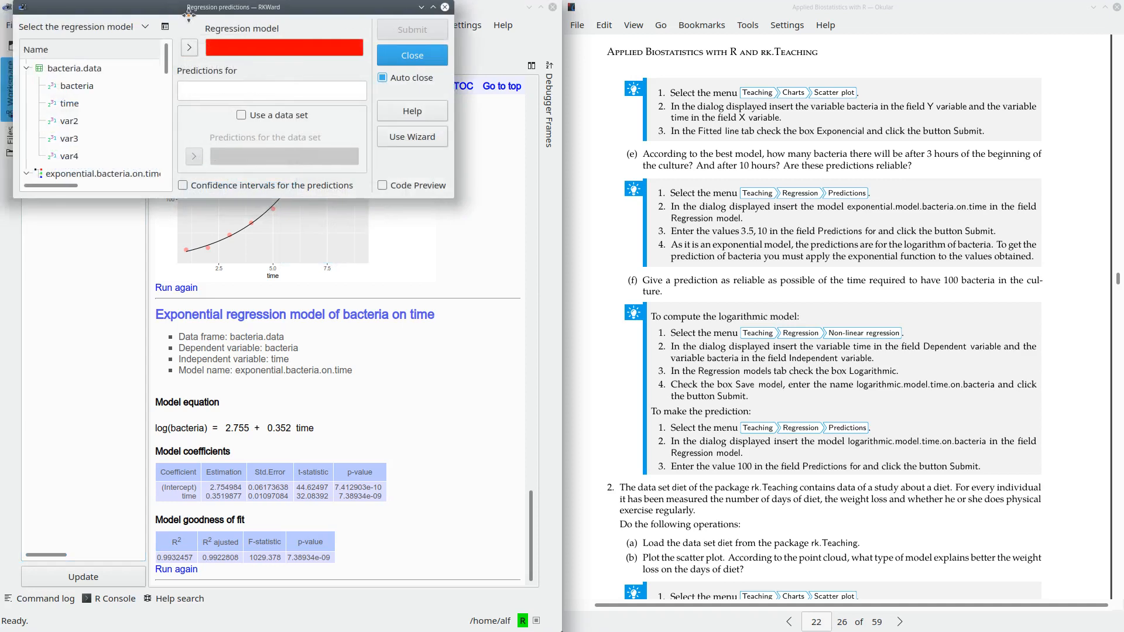
left_click_drag(203, 10, 472, 218)
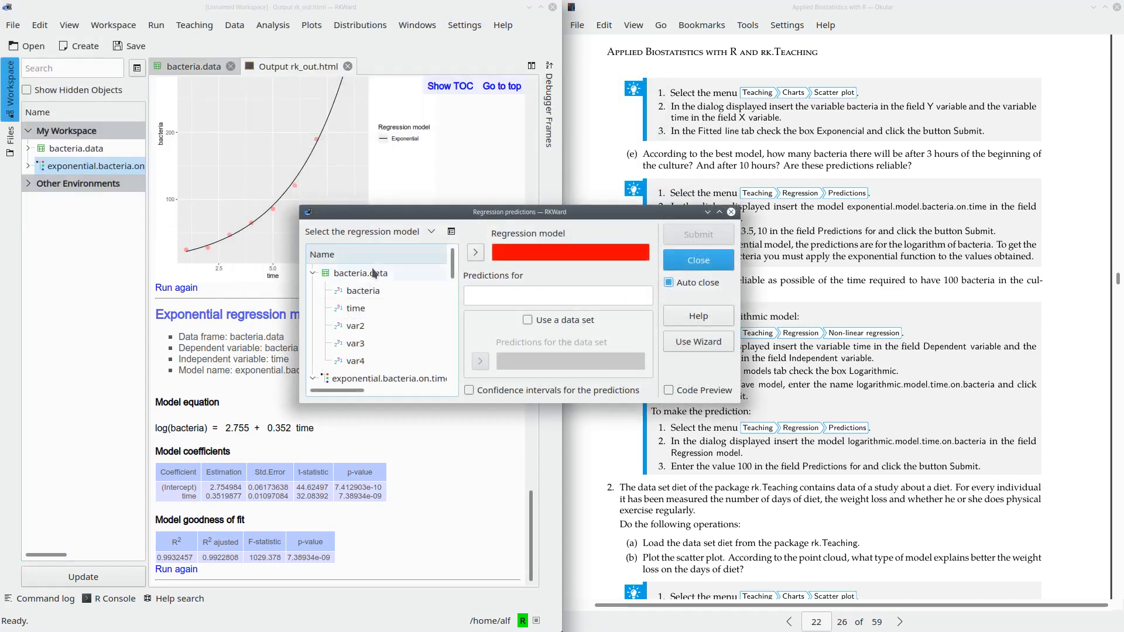
left_click(409, 379)
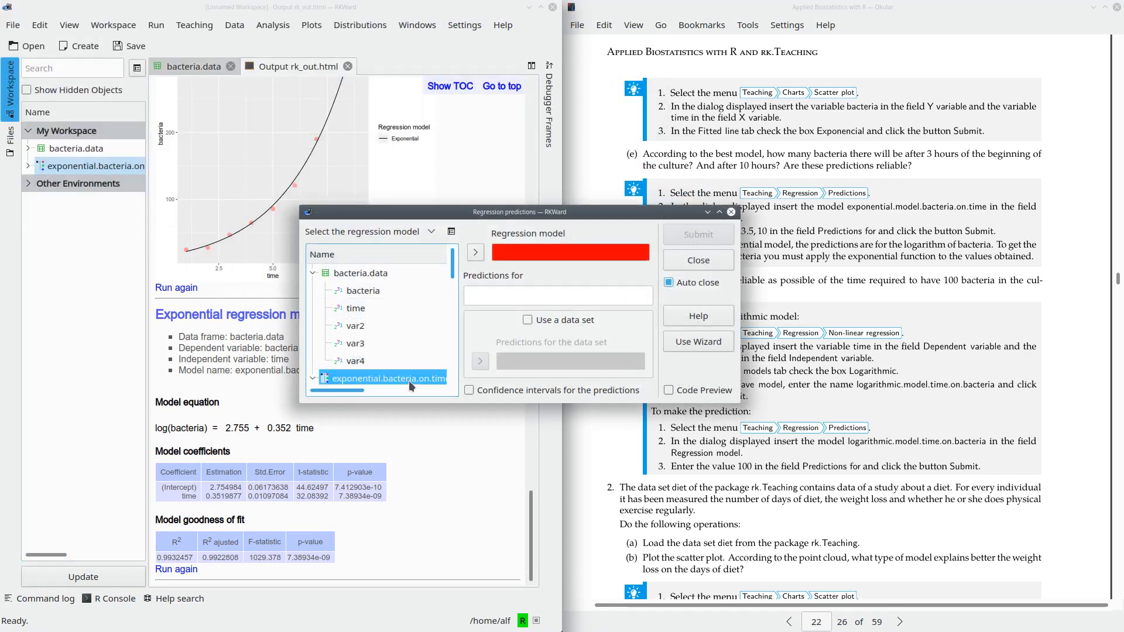
left_click(475, 253)
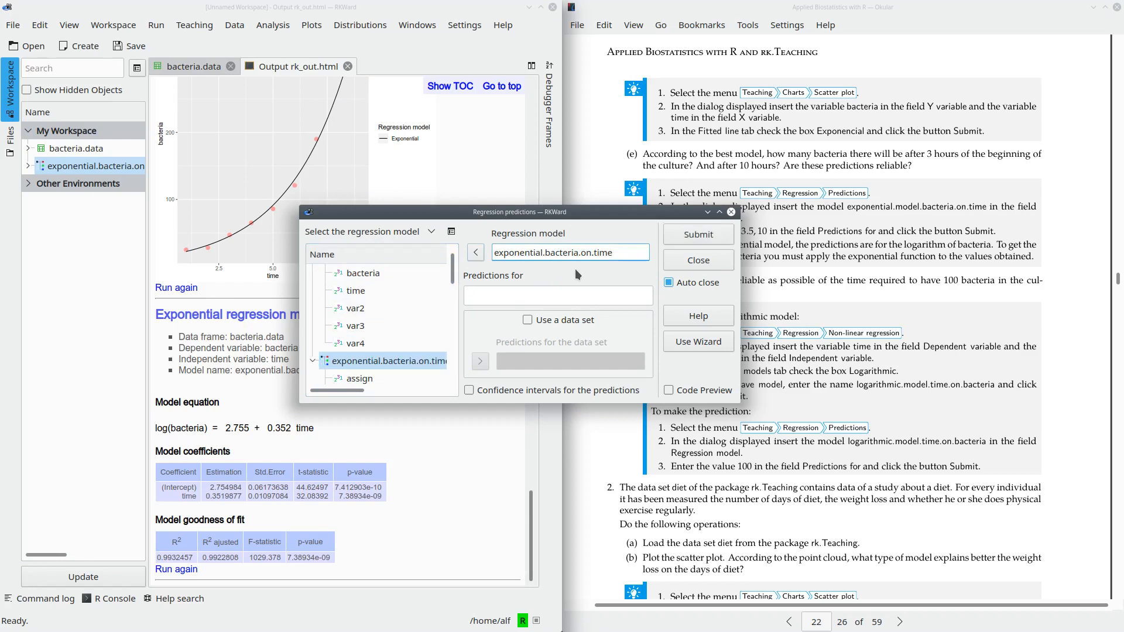
left_click(527, 295)
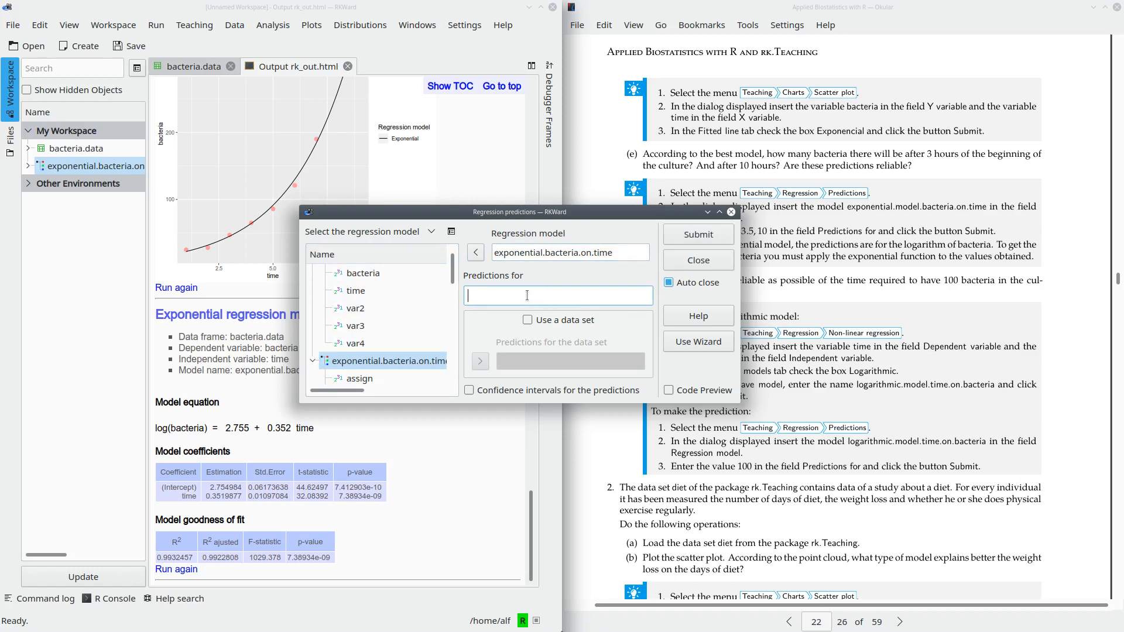
type("3, 10")
left_click(699, 236)
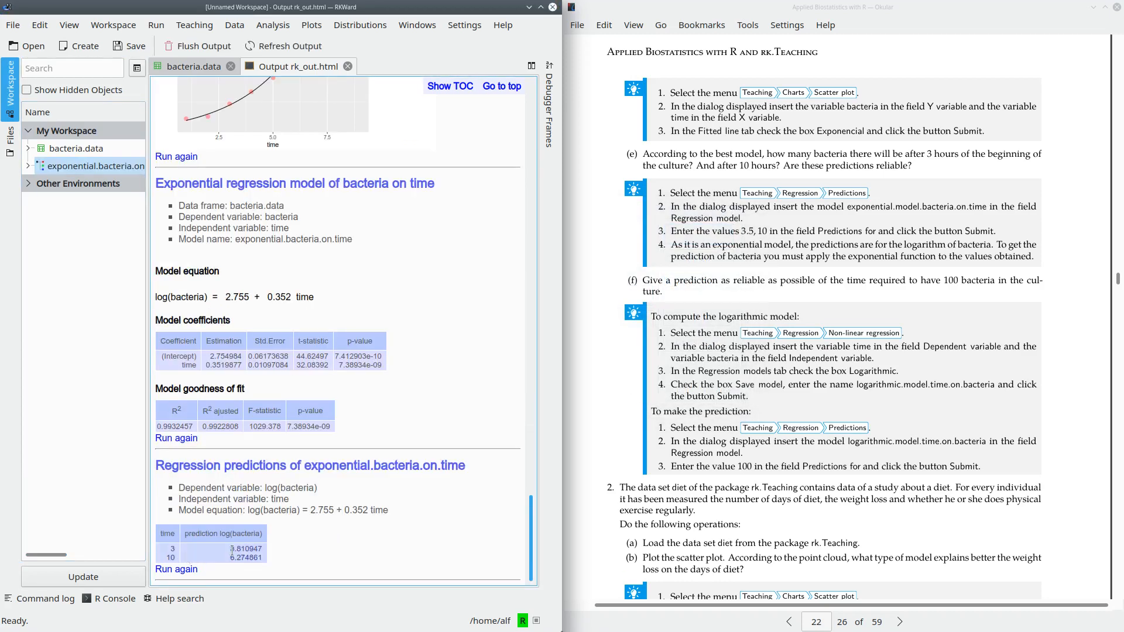
- Examine the predicted values and compare their column heading with the dependent term in the exponential model's equation
left_click_drag(231, 550, 245, 557)
left_click_drag(219, 533, 264, 536)
double_click(178, 296)
left_click(156, 299)
left_click_drag(156, 302, 212, 297)
- Convert the 3-hour log prediction to a bacteria count by evaluating exp(3.810947) in the R console
left_click(111, 598)
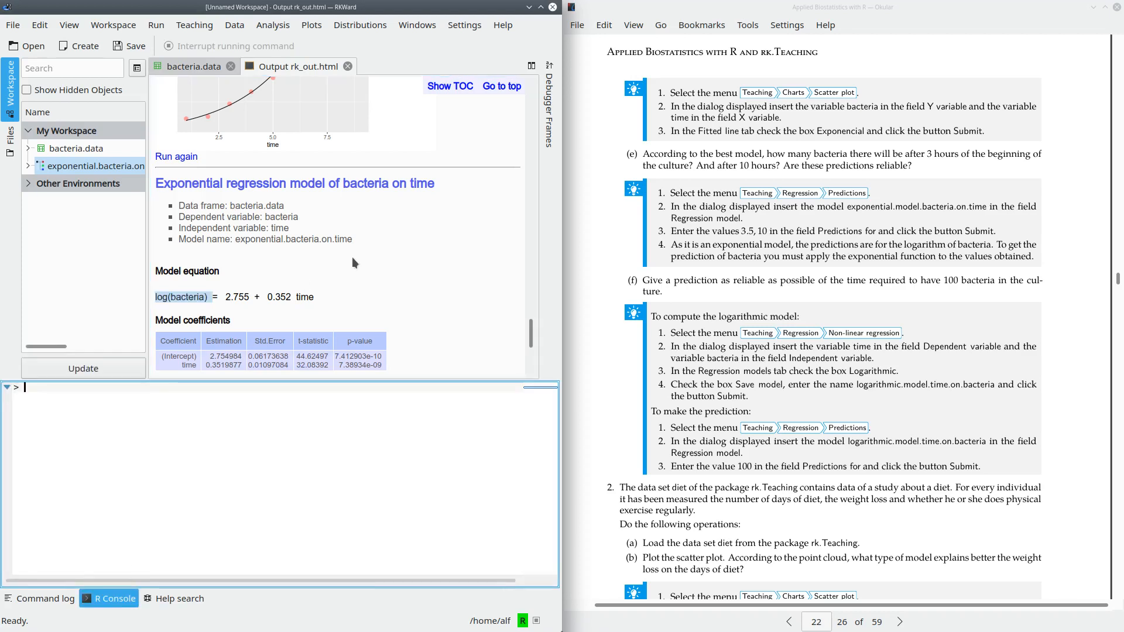
left_click(94, 408)
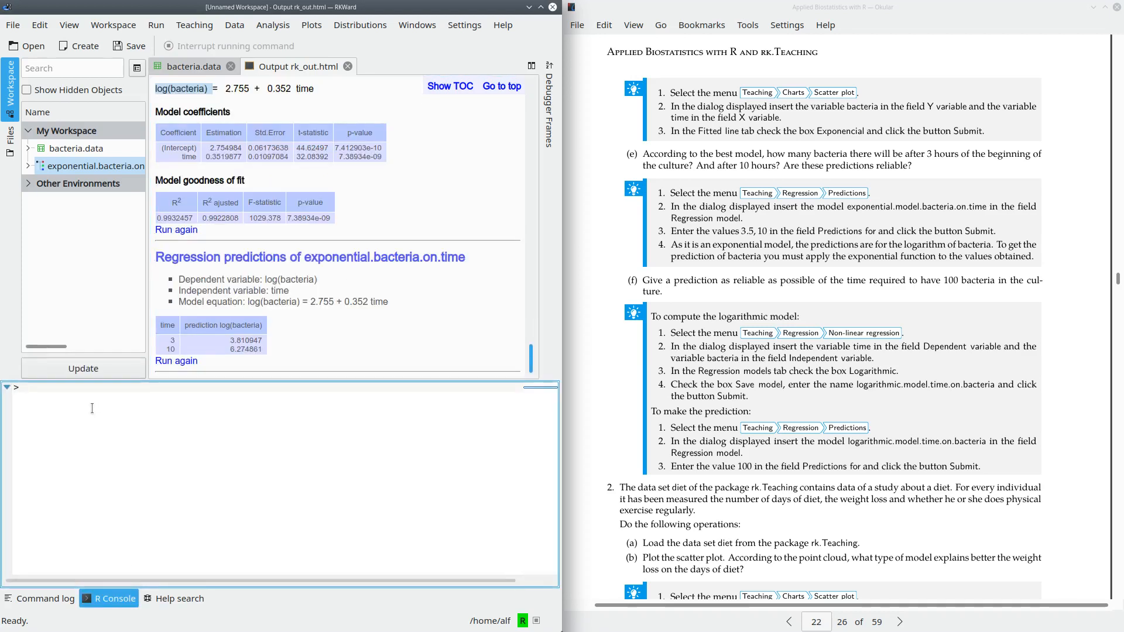
type("exp(")
double_click(250, 340)
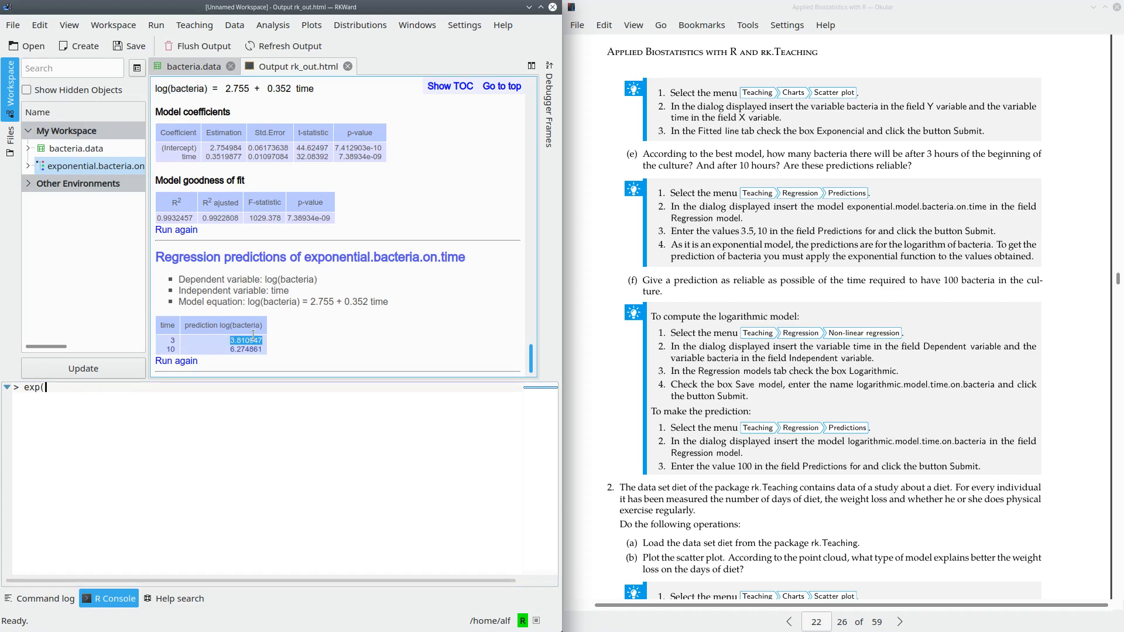
left_click(103, 387)
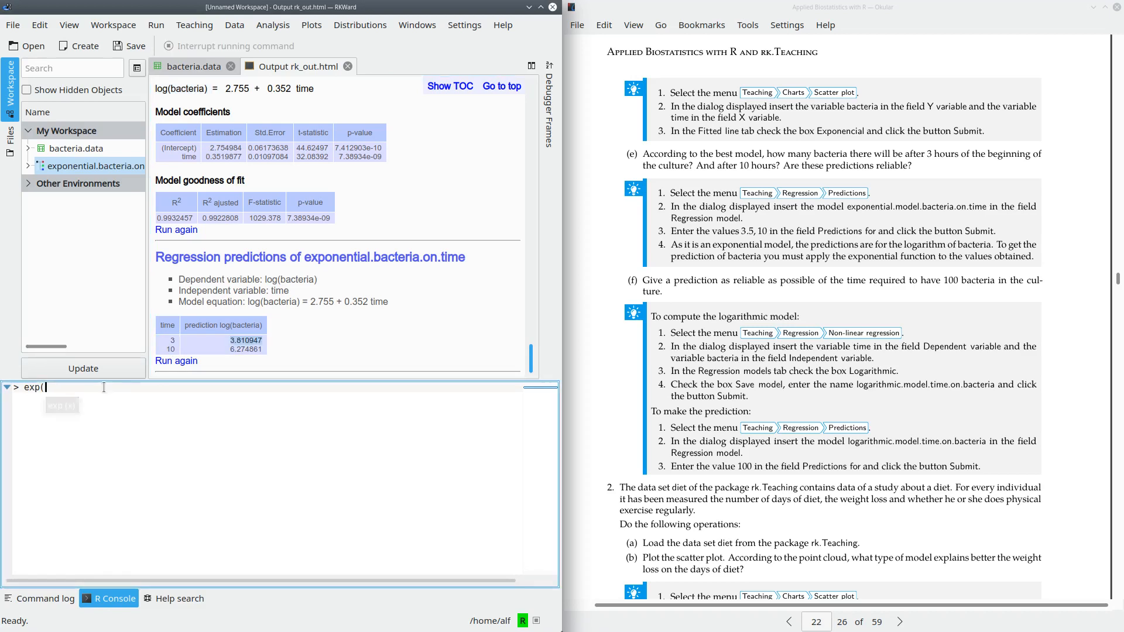
middle_click(103, 387)
type(")")
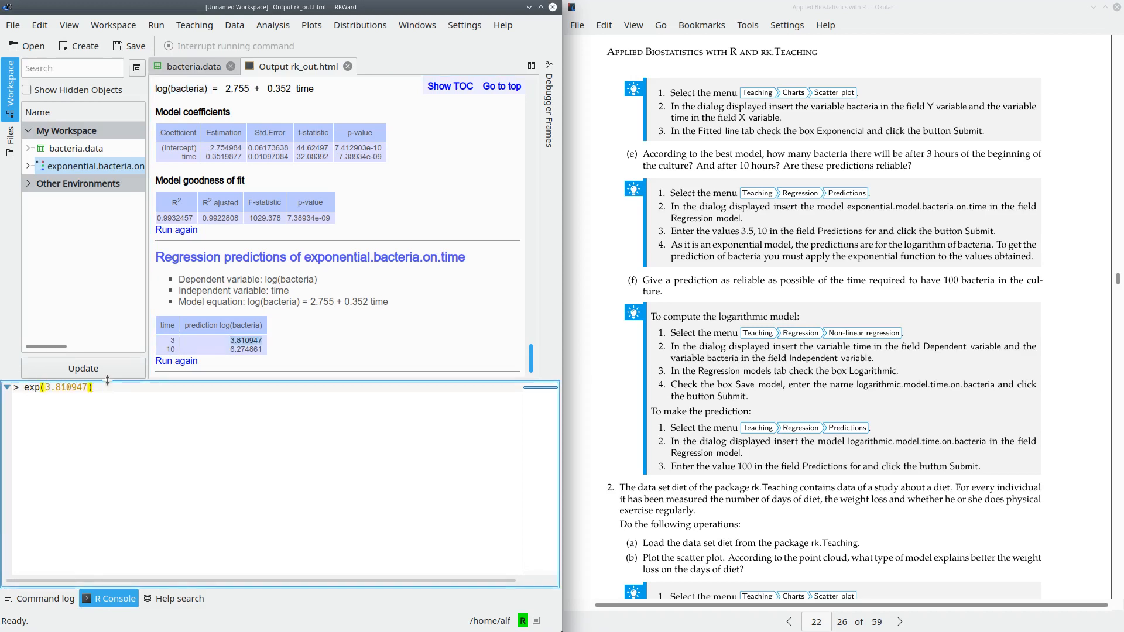
key("Return")
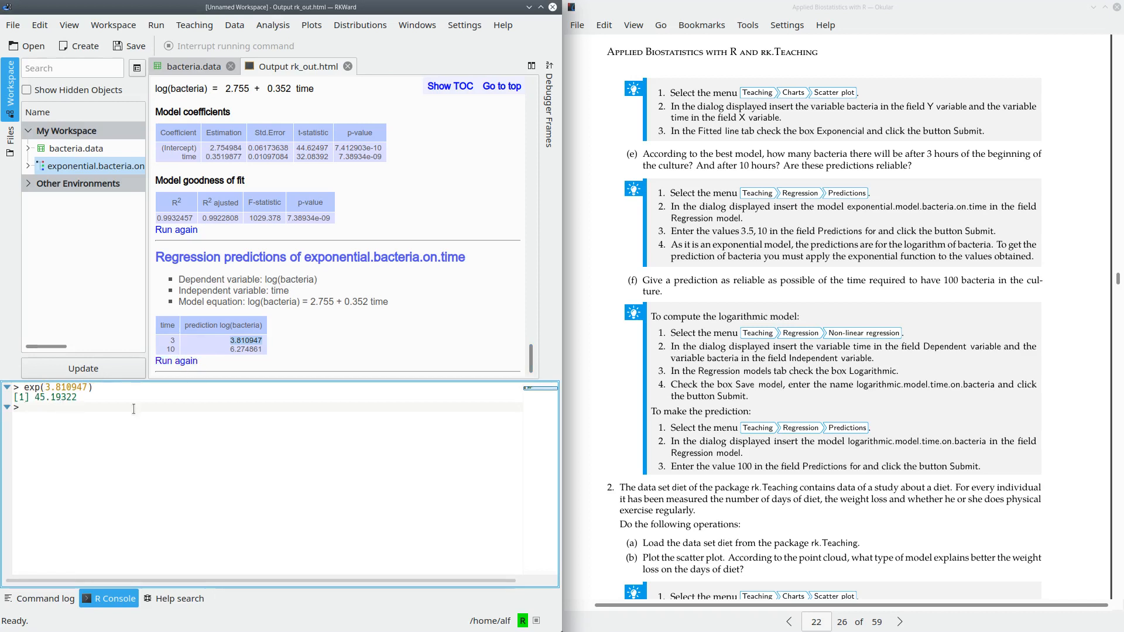
- Convert the 10-hour log prediction to a bacteria count by evaluating exp(6.274861) in the R console
type("exp(")
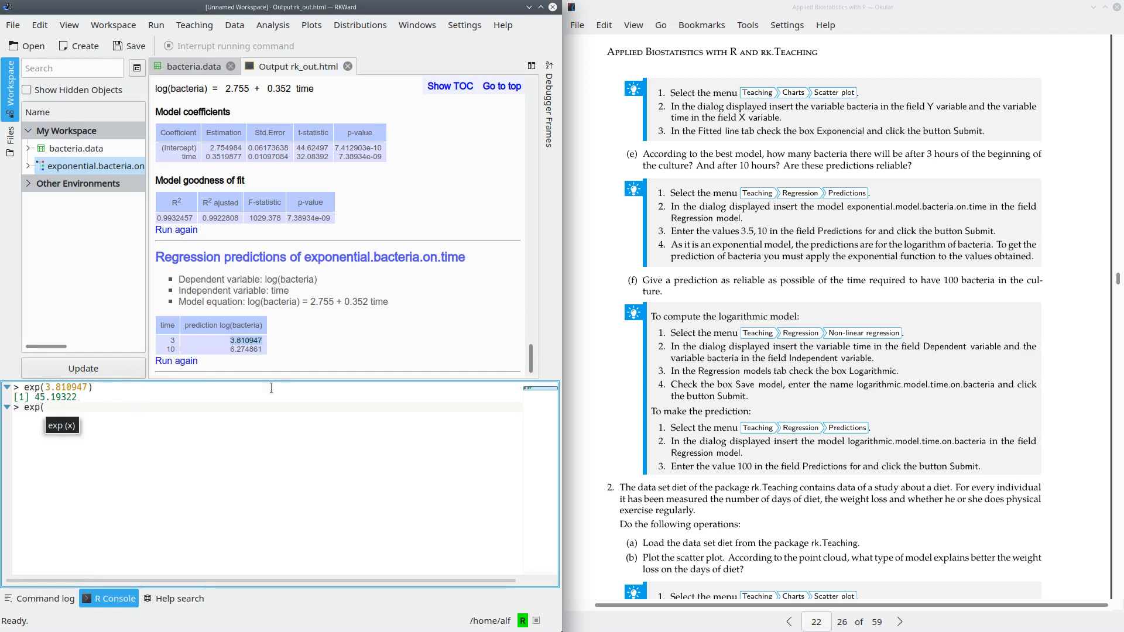
double_click(246, 349)
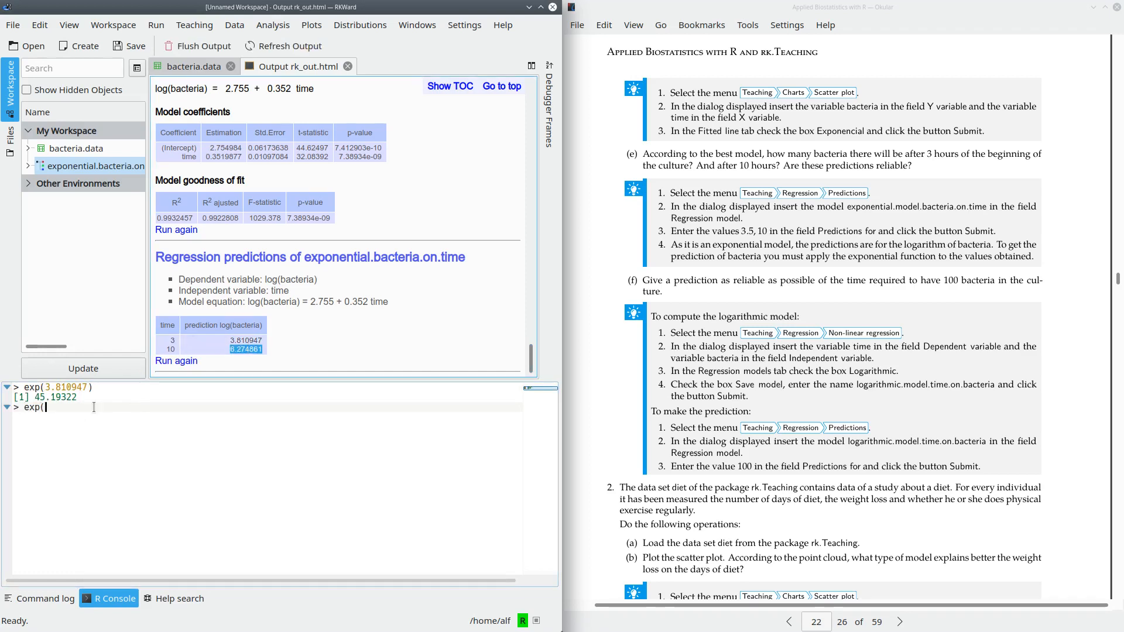
type("6.274861")
type(")")
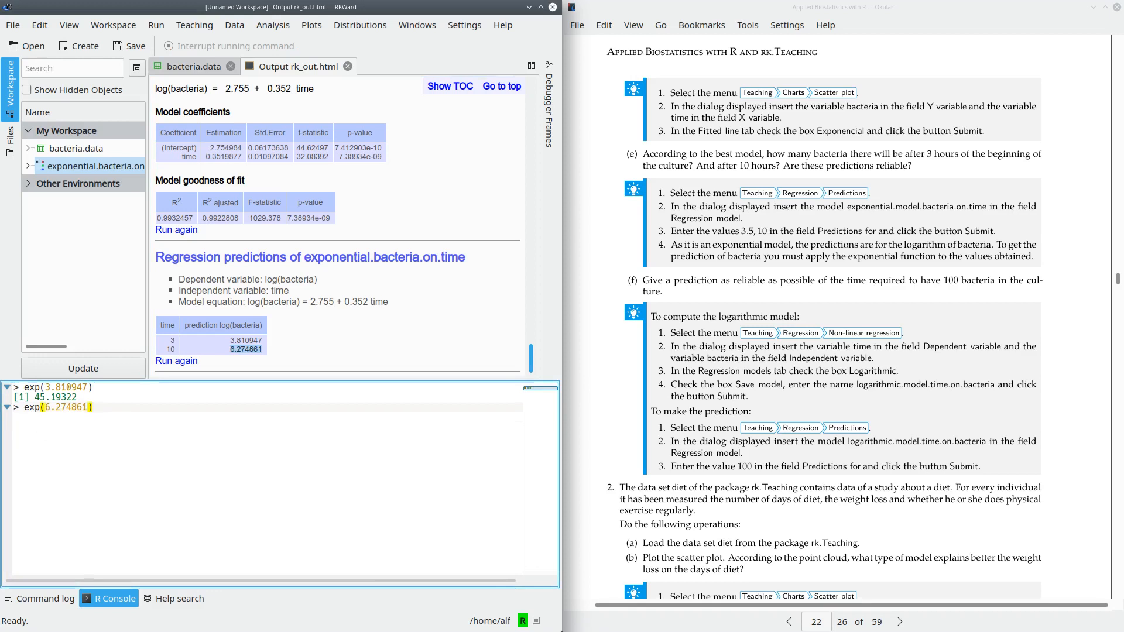
key("Return")
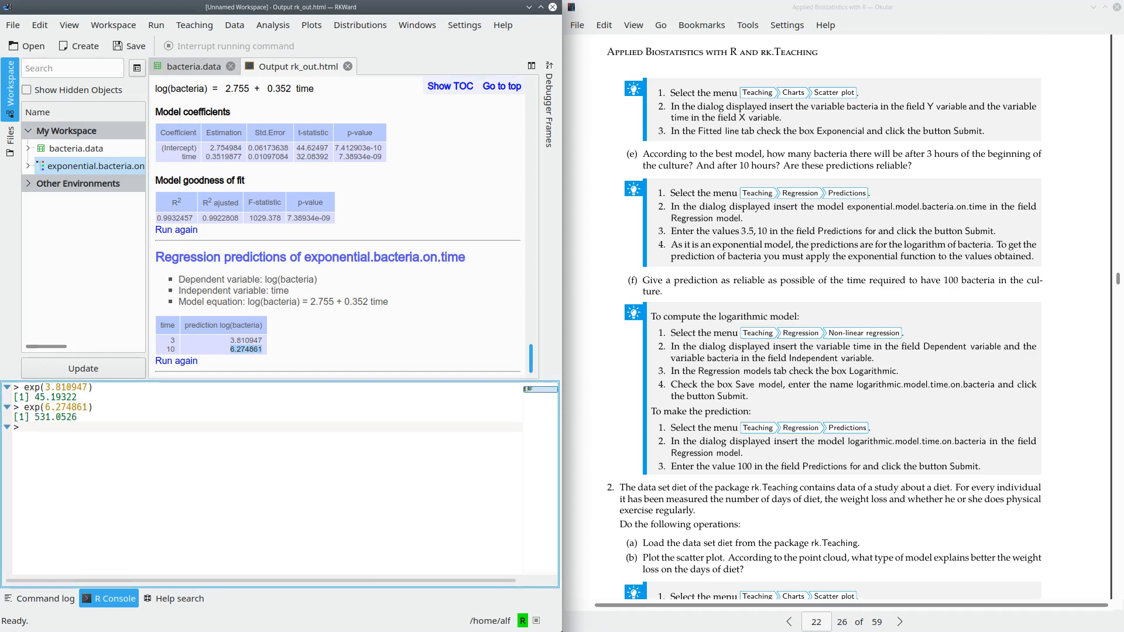
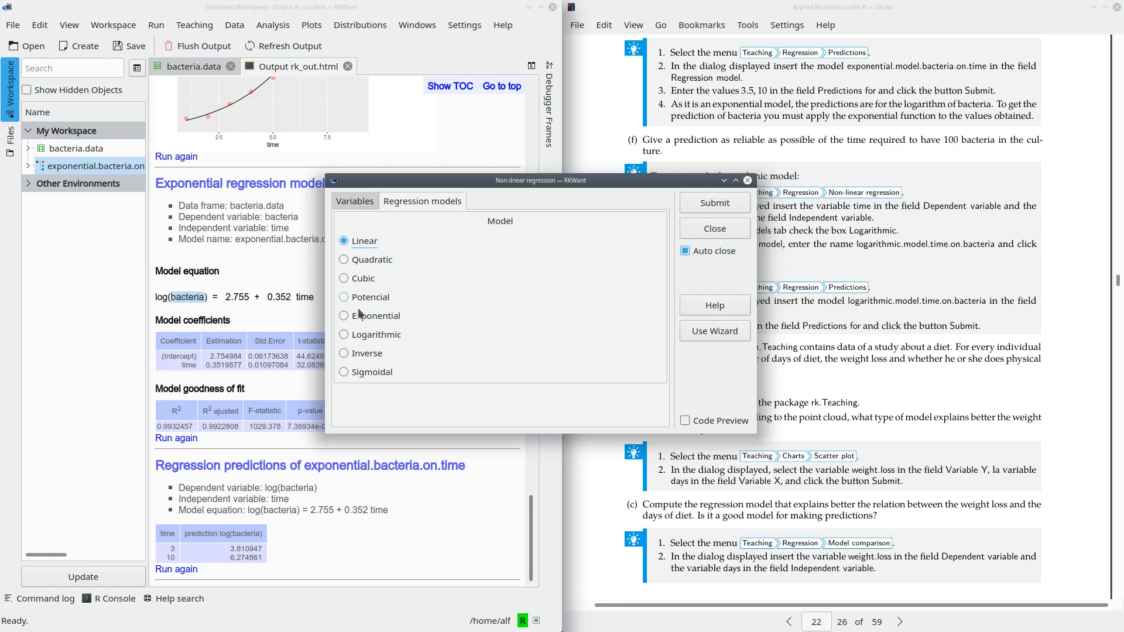
- Fit a logarithmic regression model of time on bacteria and examine its equation and R² value
left_click(345, 335)
left_click(694, 205)
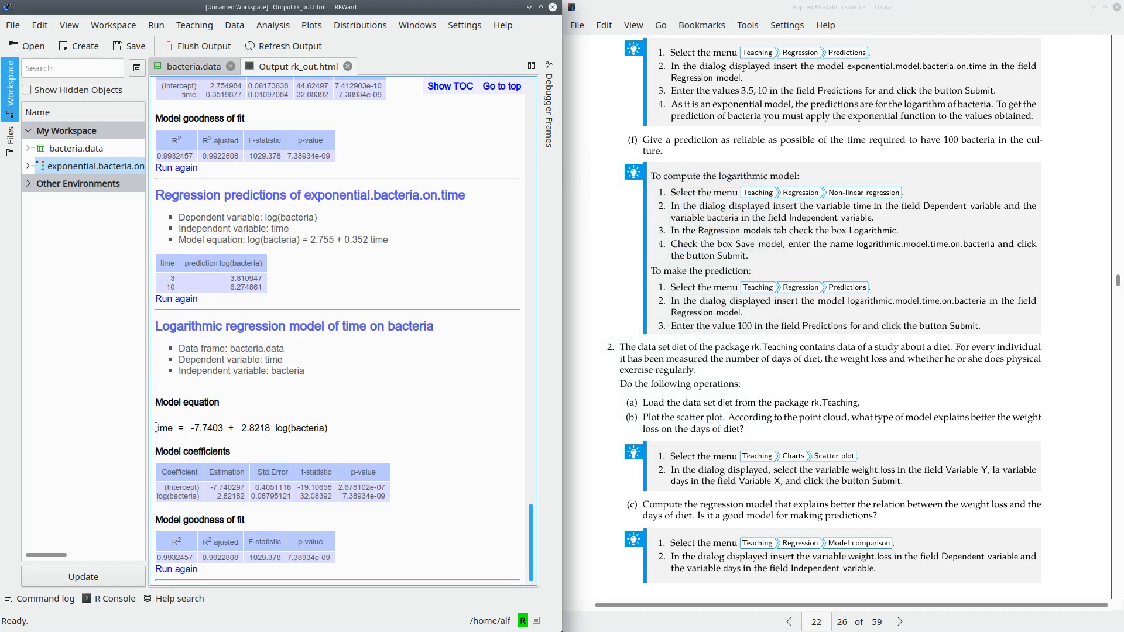
left_click_drag(156, 427, 331, 427)
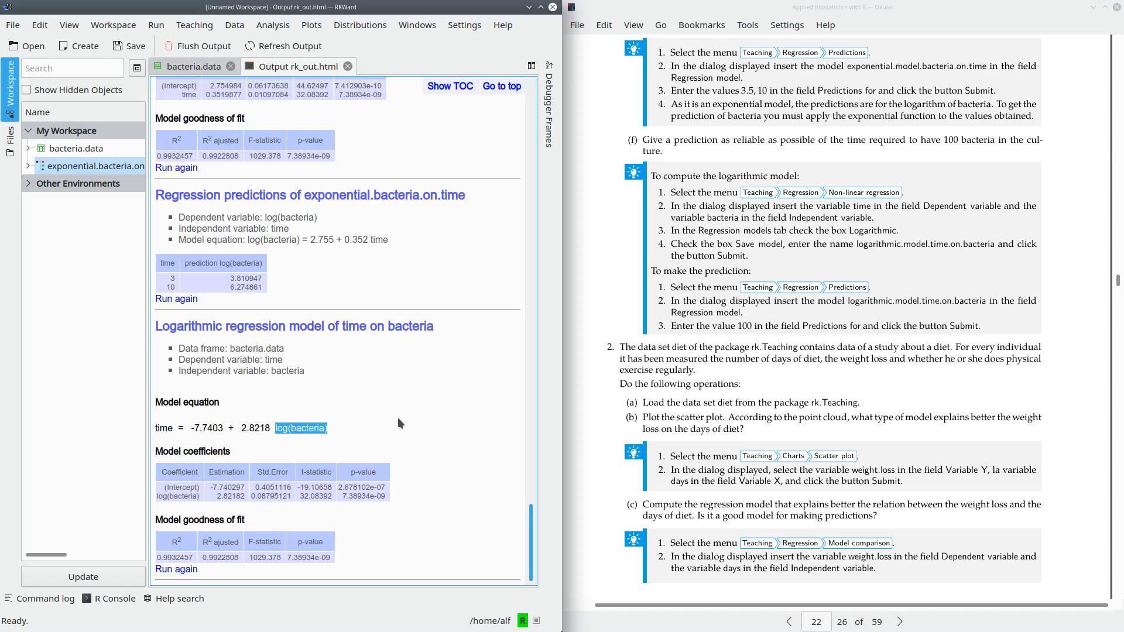
left_click(350, 409)
double_click(175, 556)
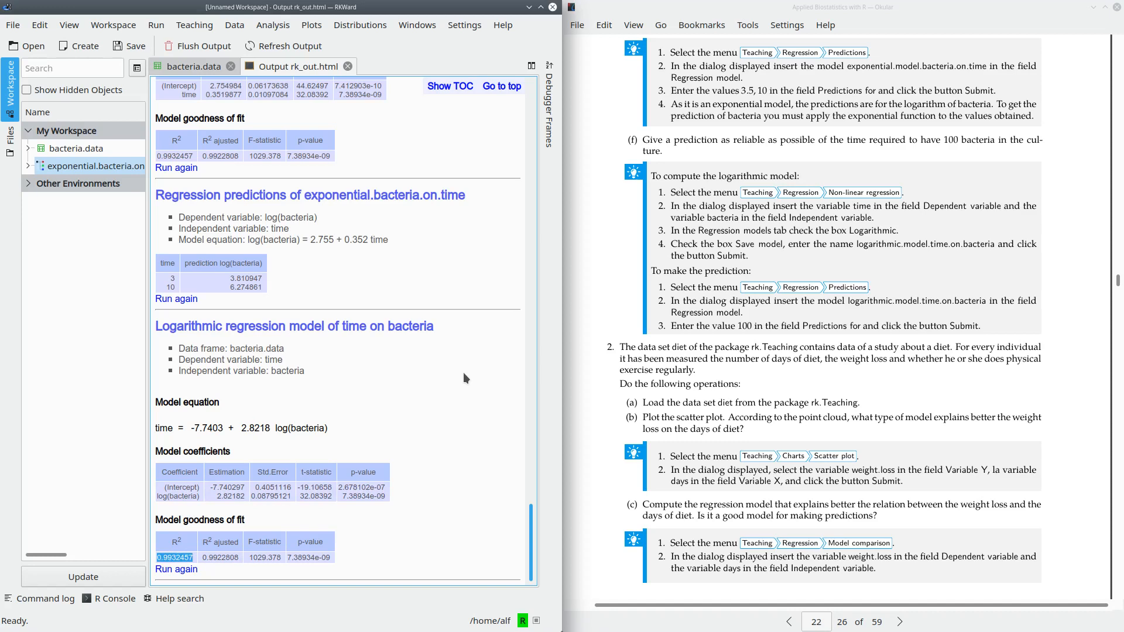
- Run the logarithmic regression of time on bacteria again, saving the model as logarithmic.time.on.bacteria
left_click(176, 569)
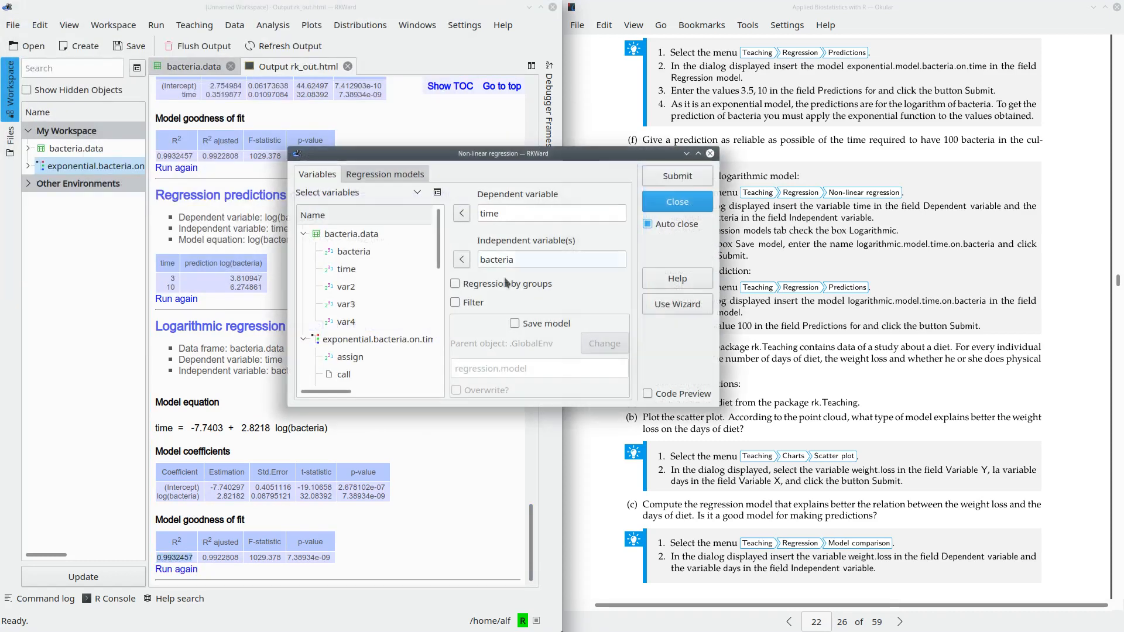
left_click(513, 323)
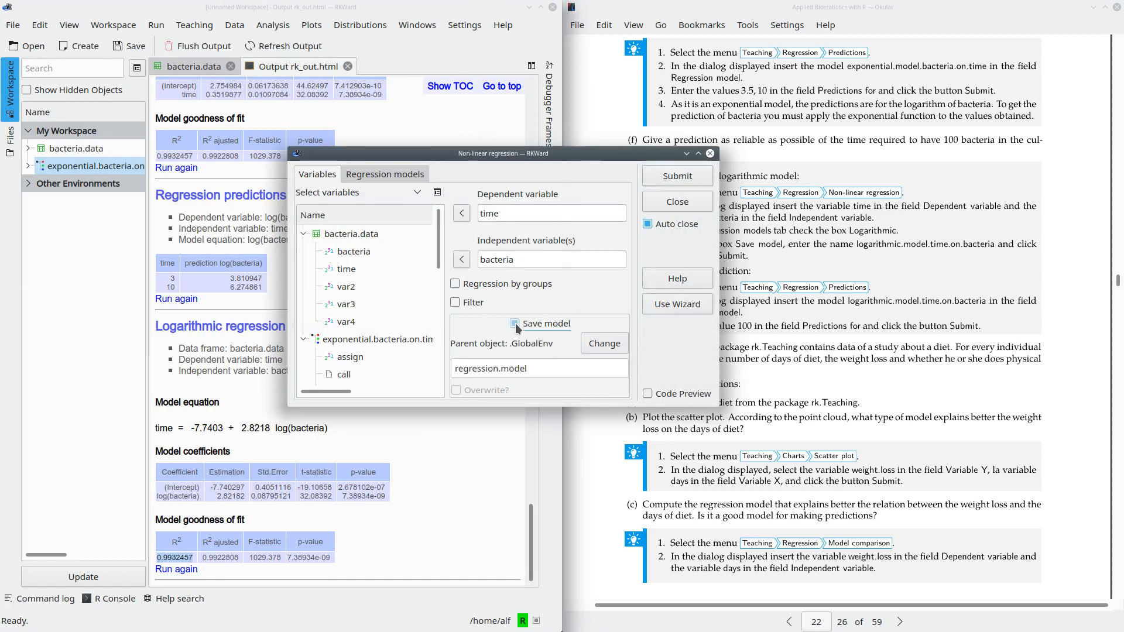
left_click(543, 368)
triple_click(499, 367)
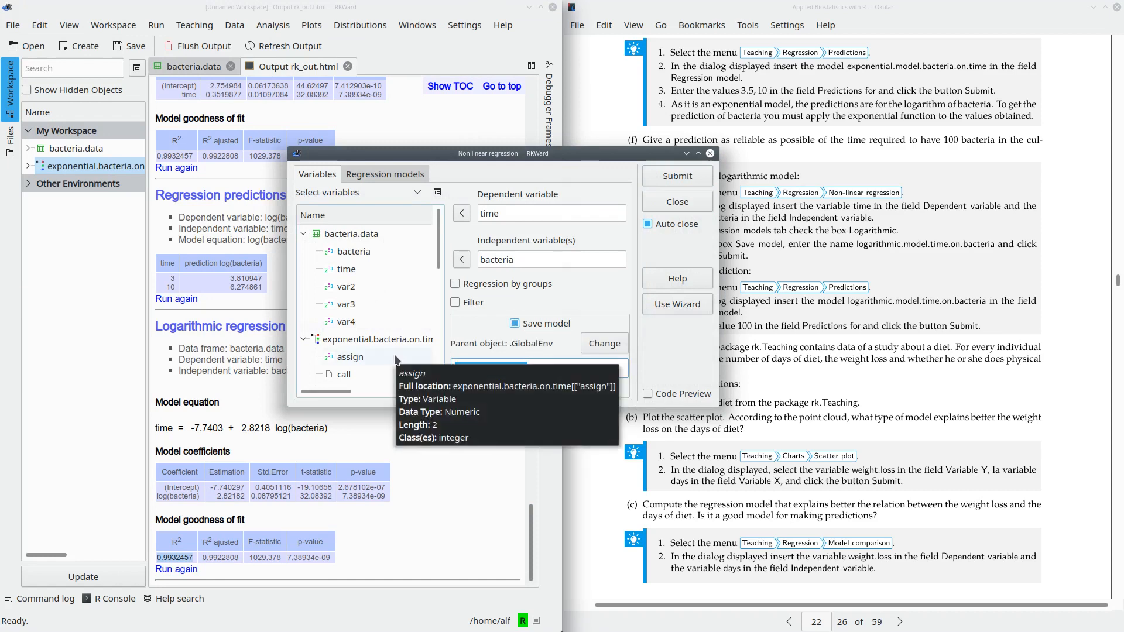
type("logar")
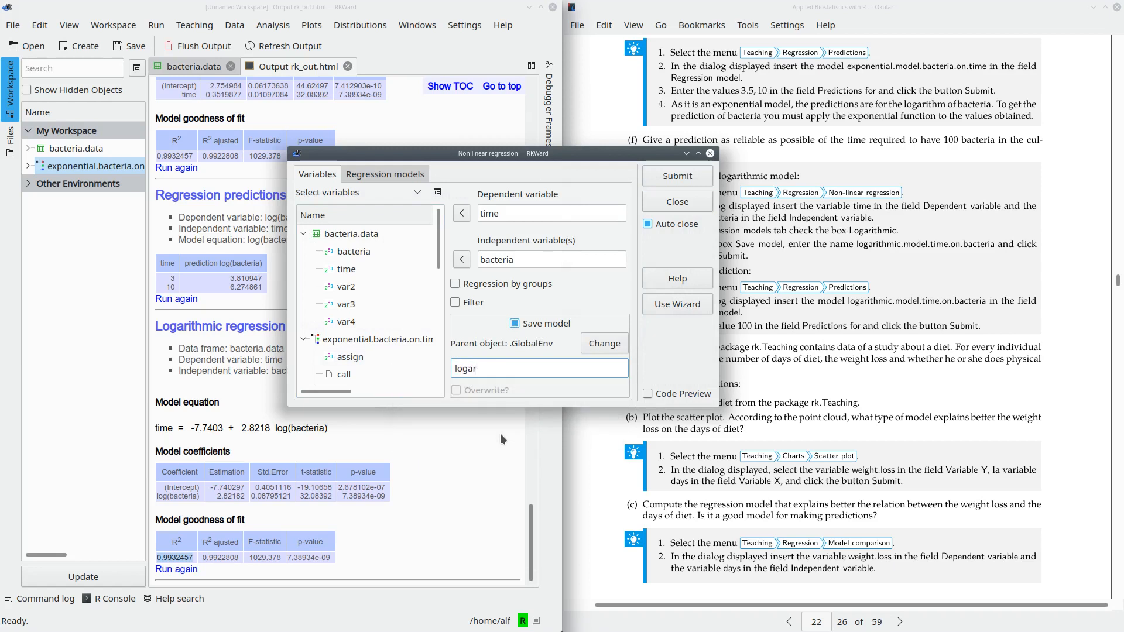
type("ithmic")
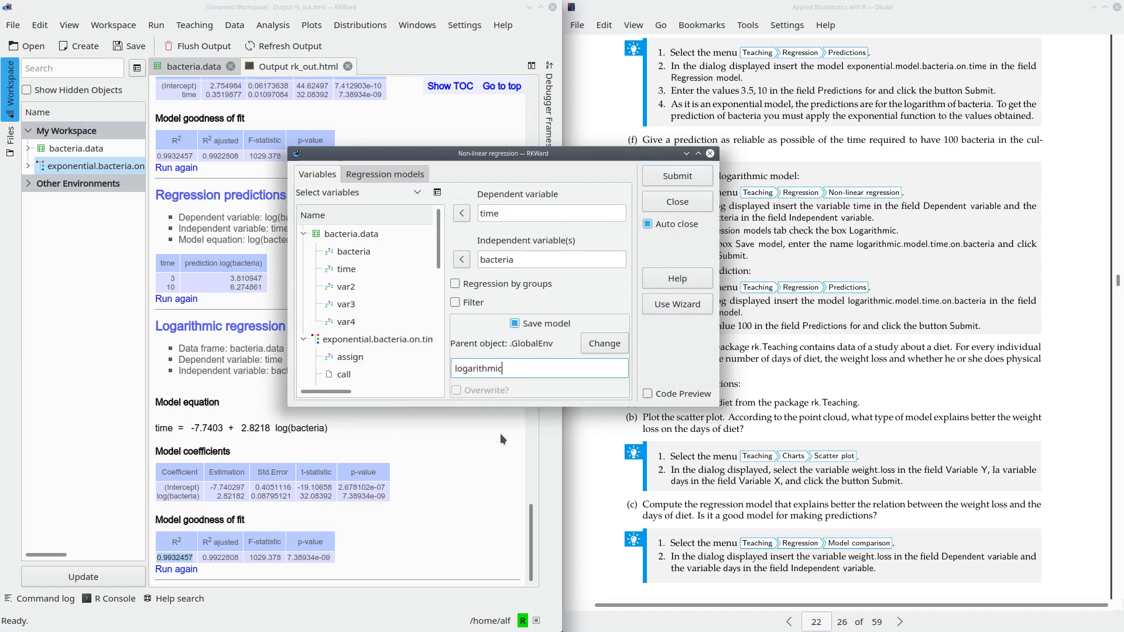
type(".time.on.bacteria")
left_click(651, 178)
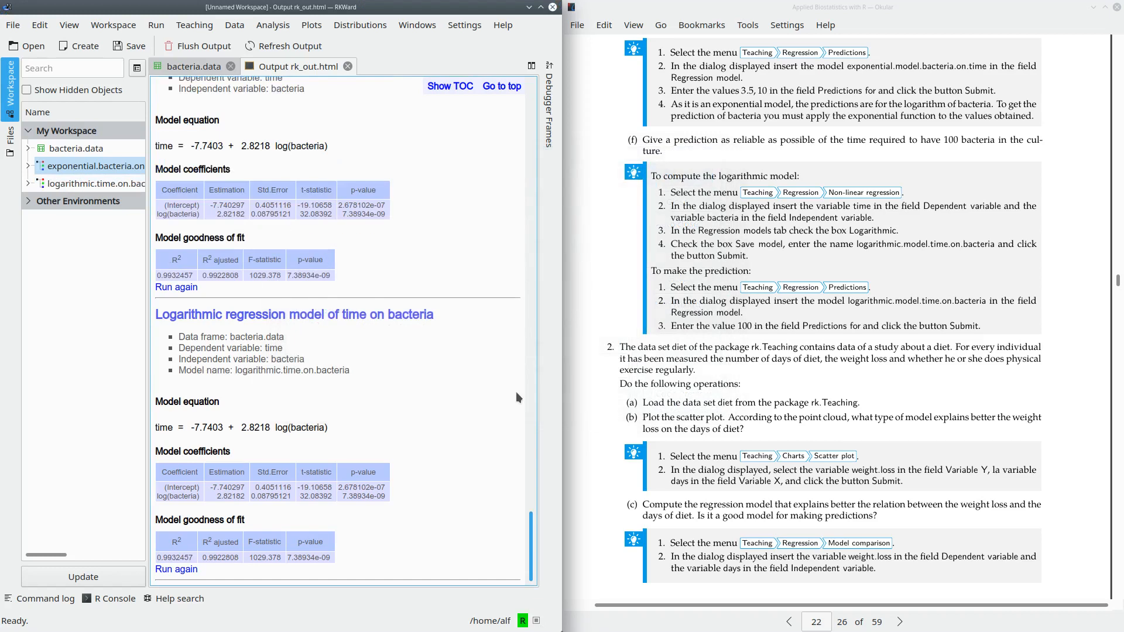
left_click(86, 183)
mouse_move(92, 191)
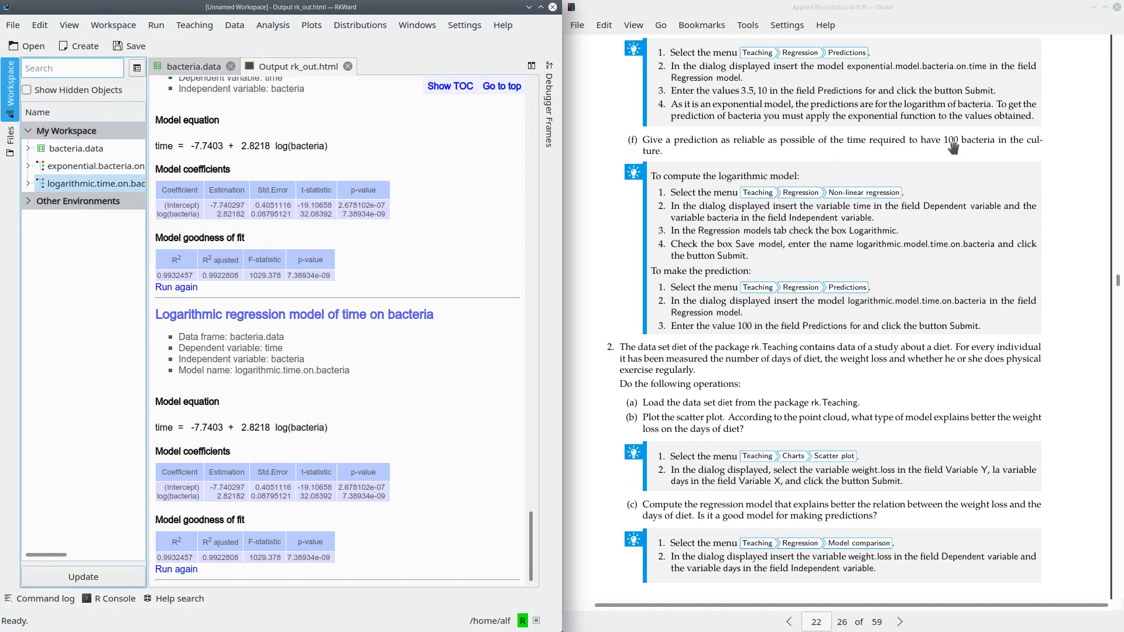
- Start a regression prediction and choose logarithmic.time.on.bacteria as its regression model
left_click(195, 26)
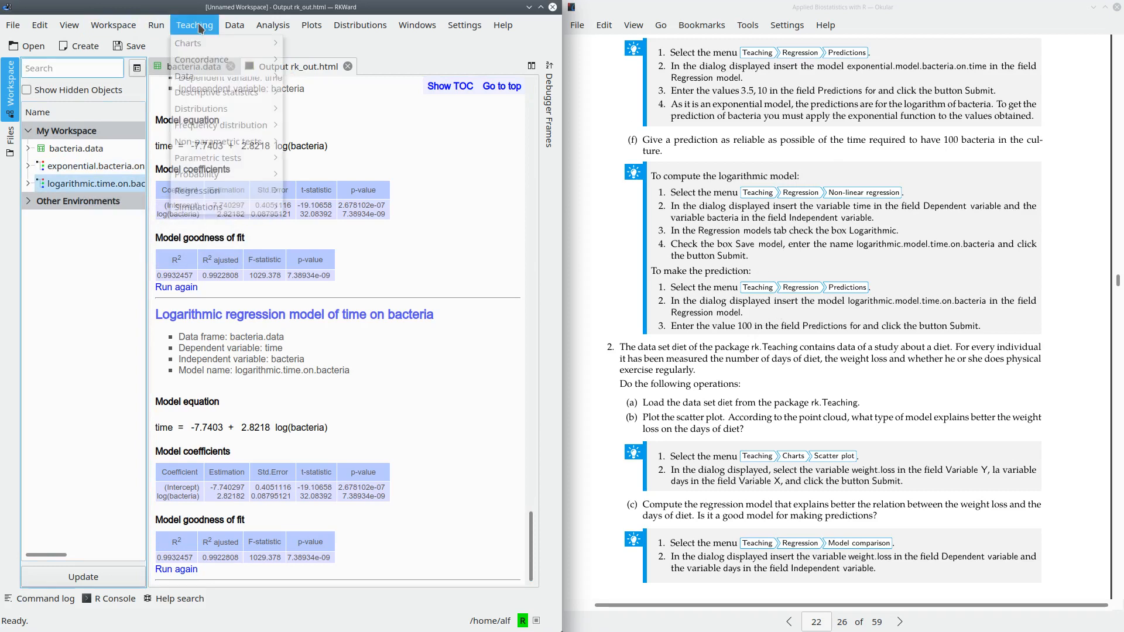
mouse_move(214, 192)
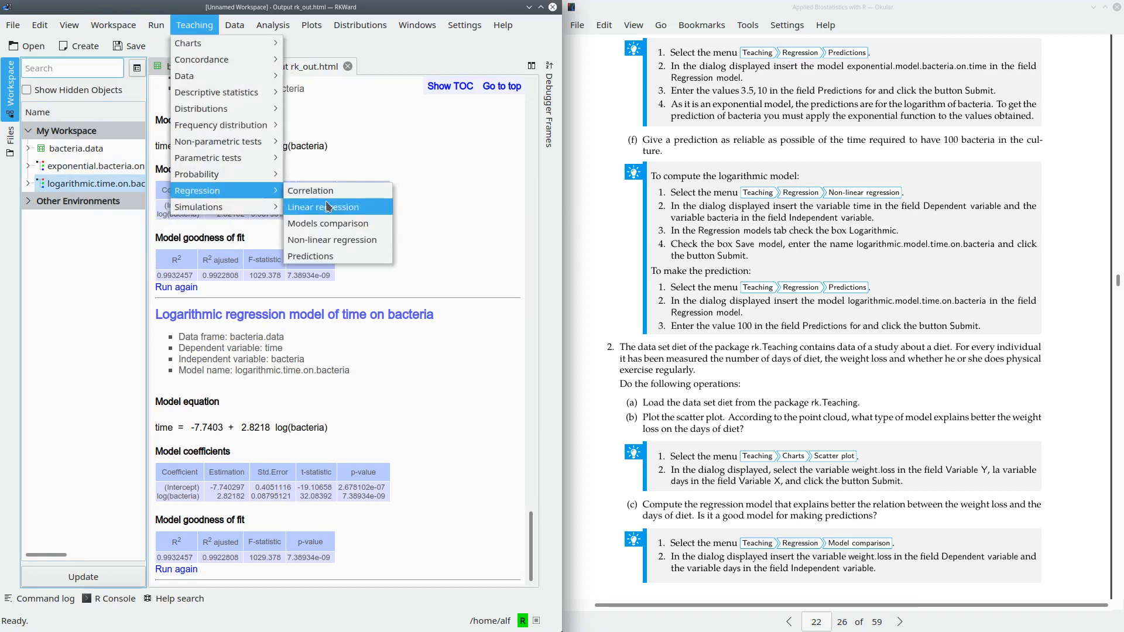
left_click(339, 258)
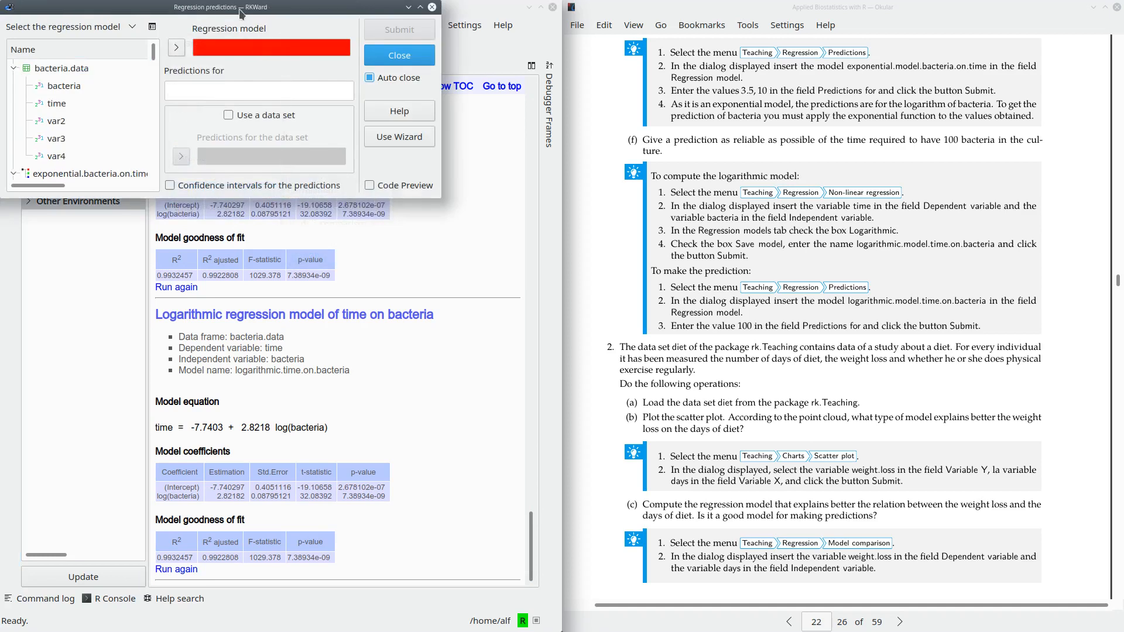
left_click_drag(243, 15, 511, 191)
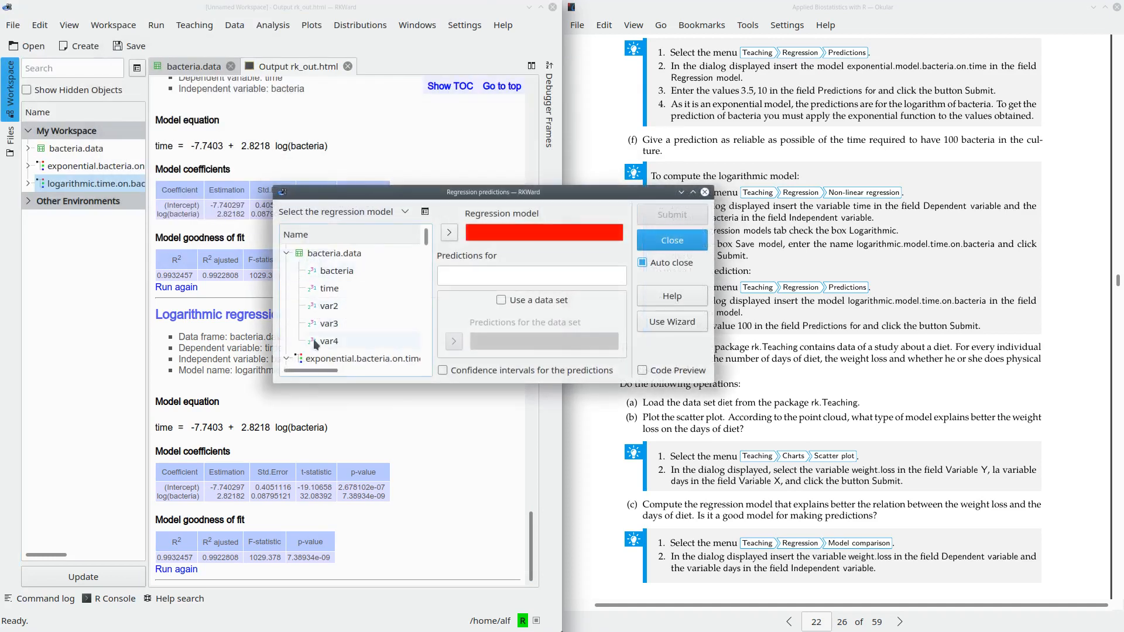
left_click(405, 212)
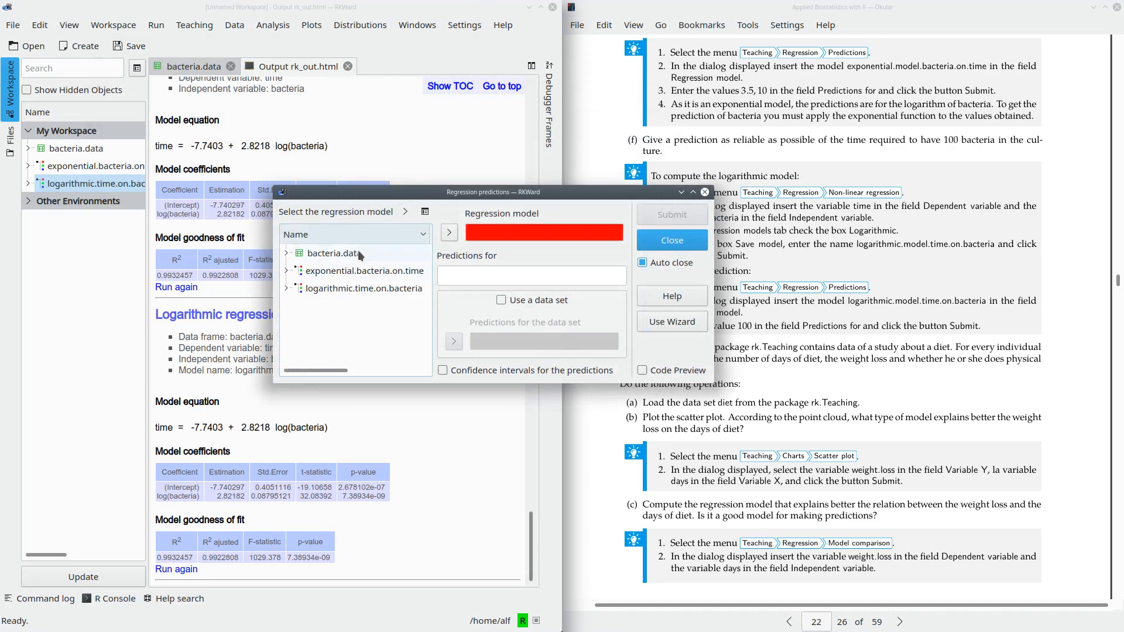
left_click(347, 288)
left_click(449, 232)
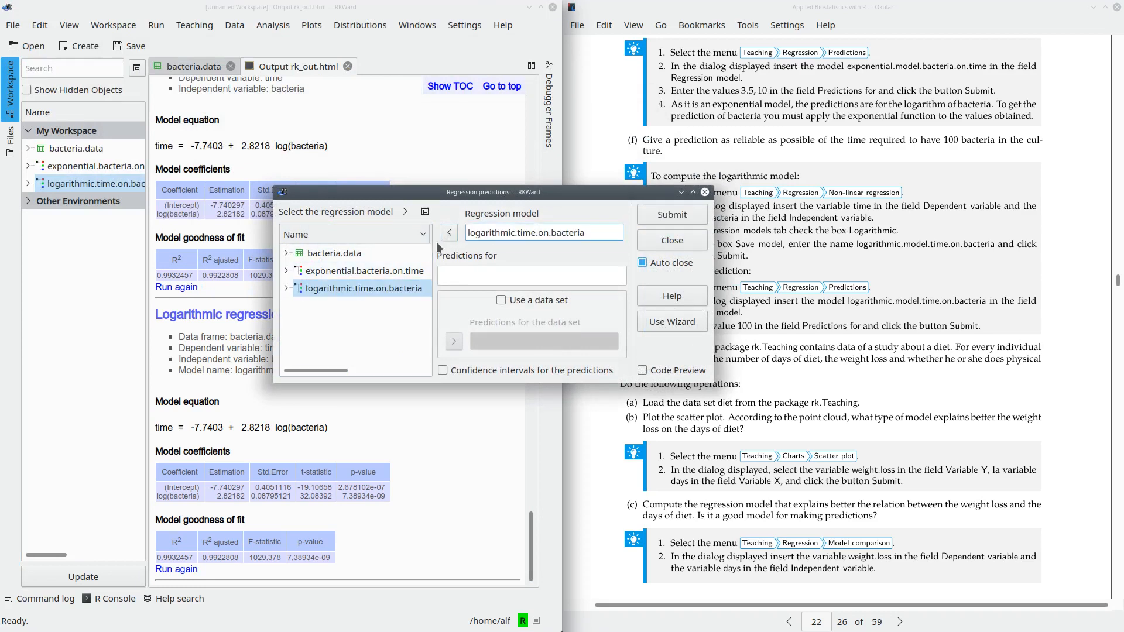
- Compute the prediction for 100 bacteria and examine the predicted time against the model's dependent variable
left_click(474, 276)
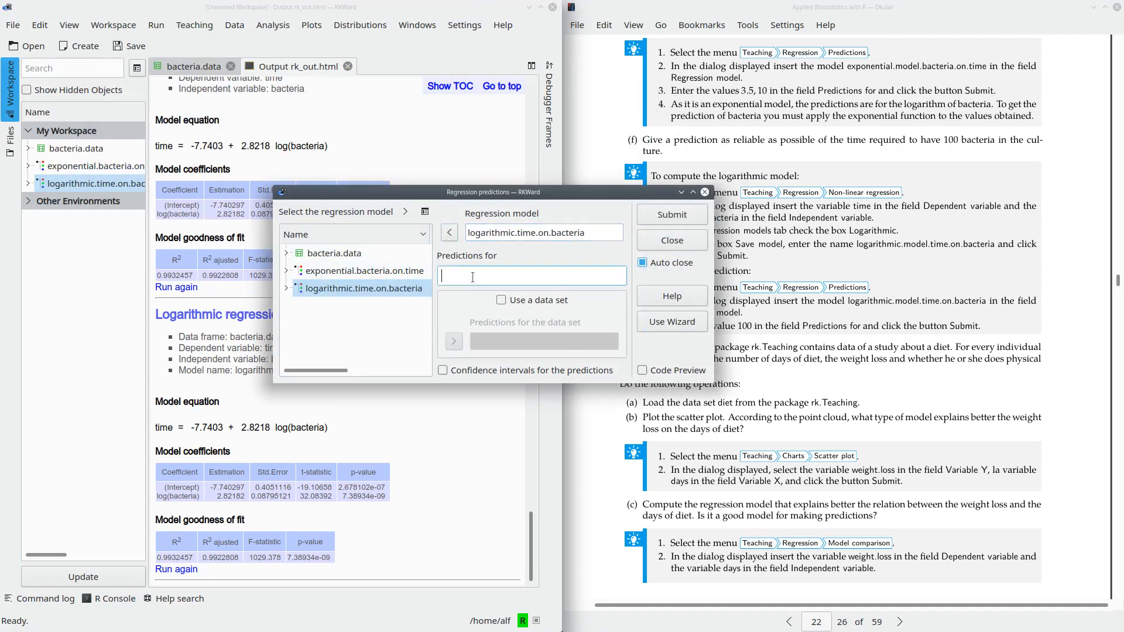
type("100")
left_click(664, 220)
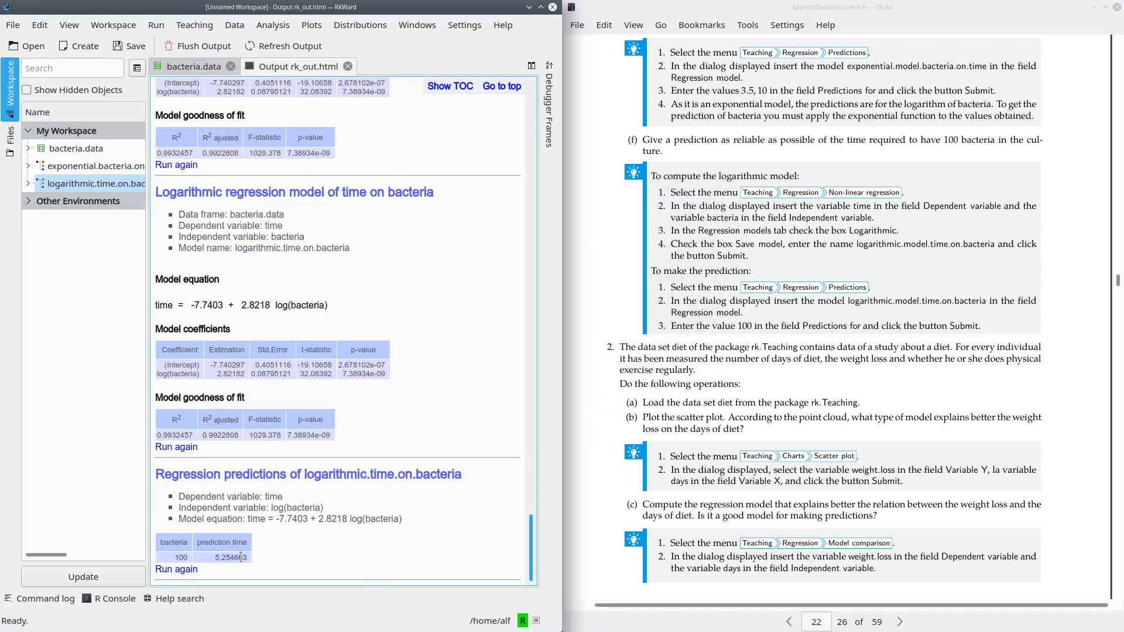
double_click(163, 305)
left_click(213, 557)
left_click_drag(215, 557, 248, 559)
- Find the diet data set in package:rk.Teaching and copy it to .GlobalEnv
scroll(778, 403, "down", 6)
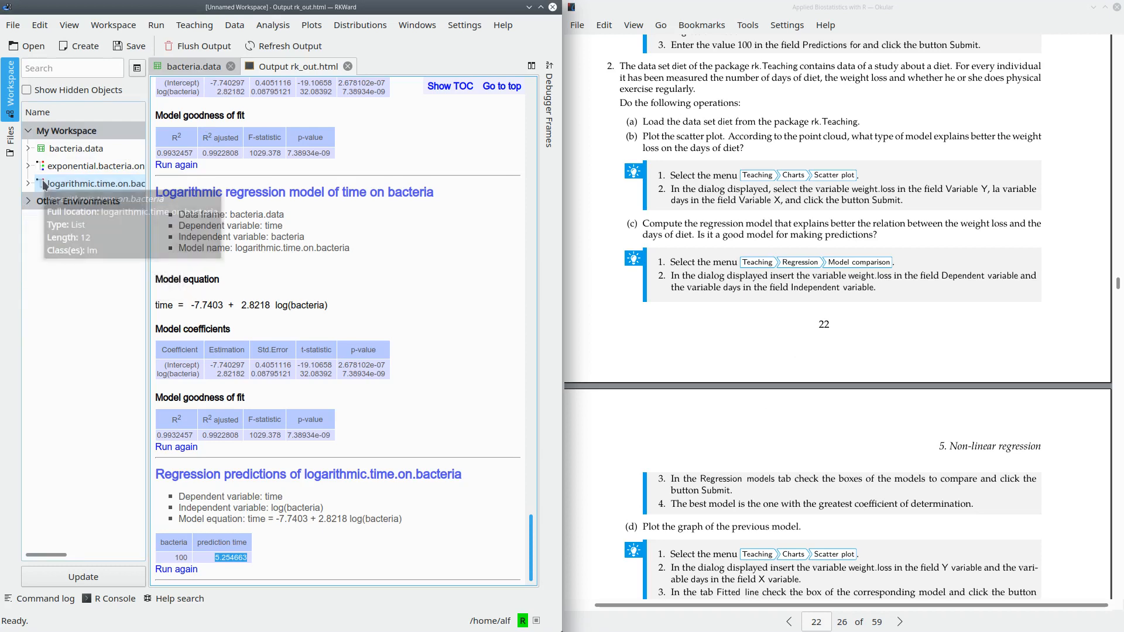
left_click(30, 199)
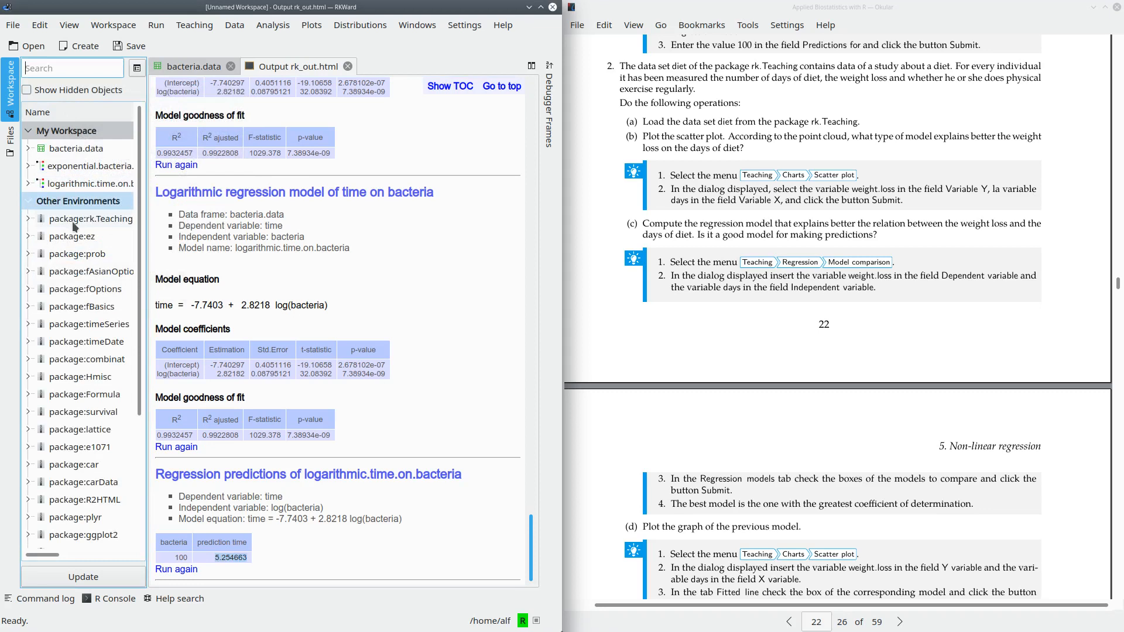
left_click(28, 219)
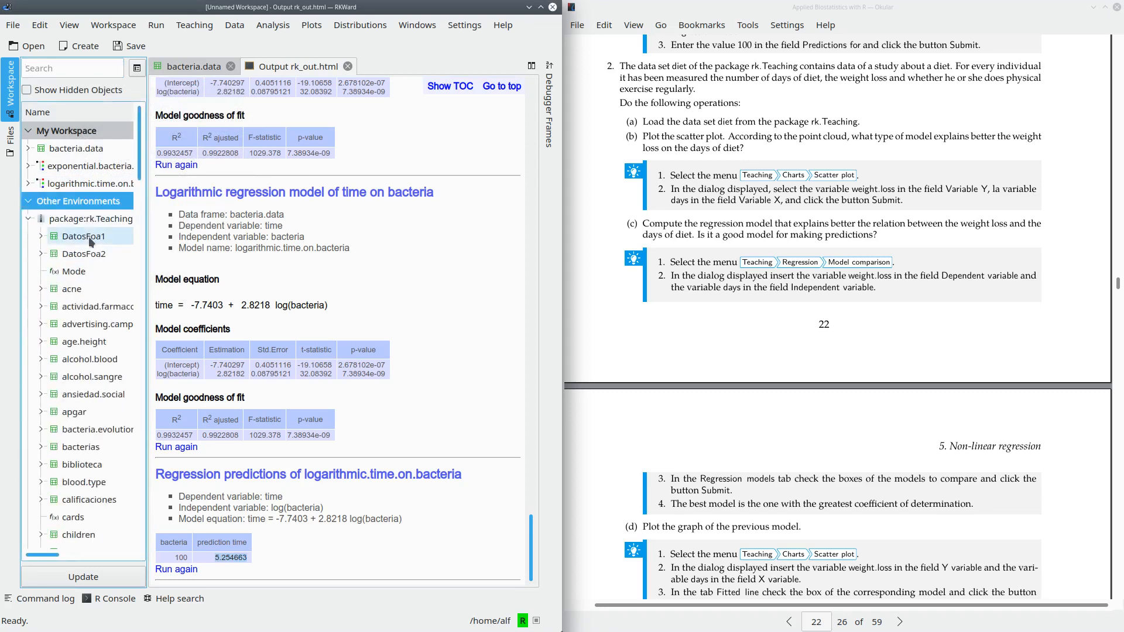
left_click(70, 71)
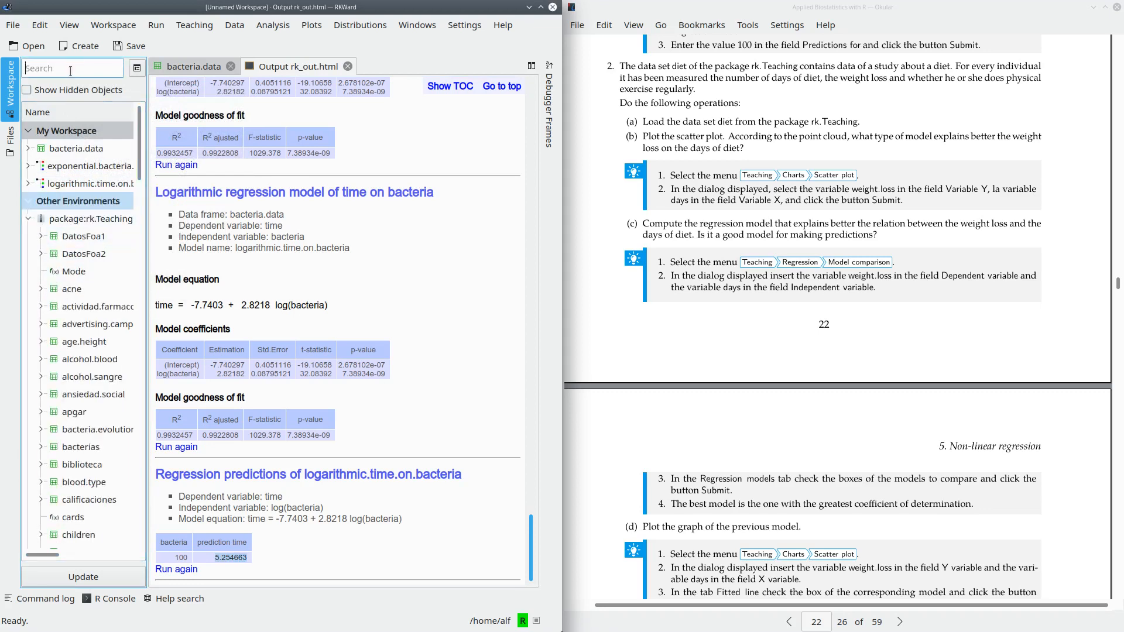
type("diet")
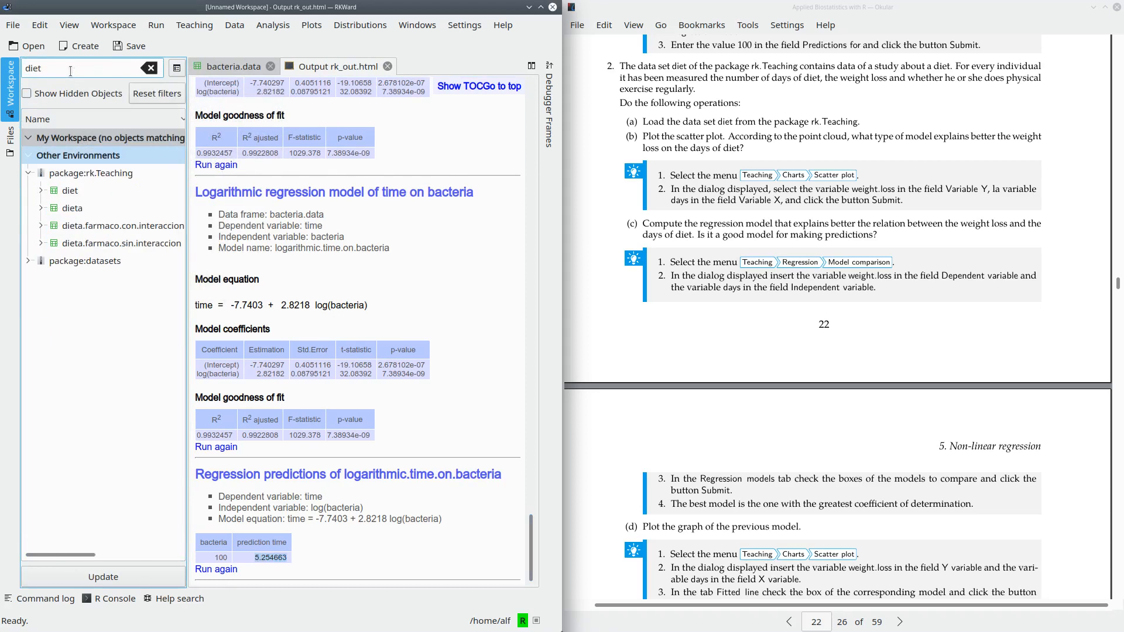
right_click(69, 195)
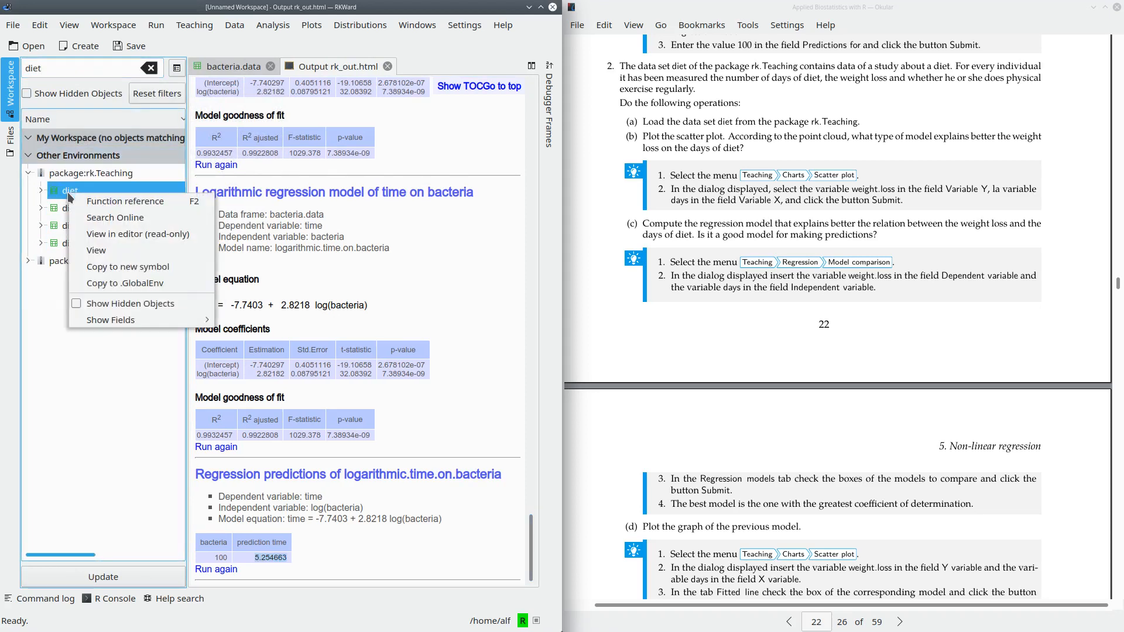
left_click(128, 284)
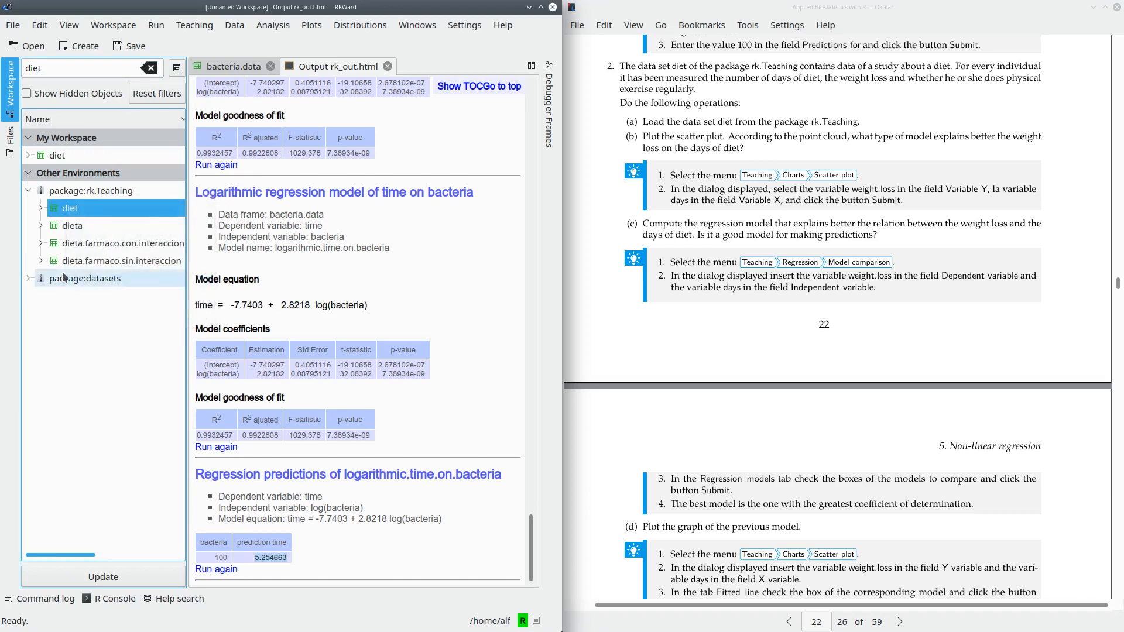
- Open the workspace copy of the diet data set and examine its variables, including the levels of exercise
double_click(57, 156)
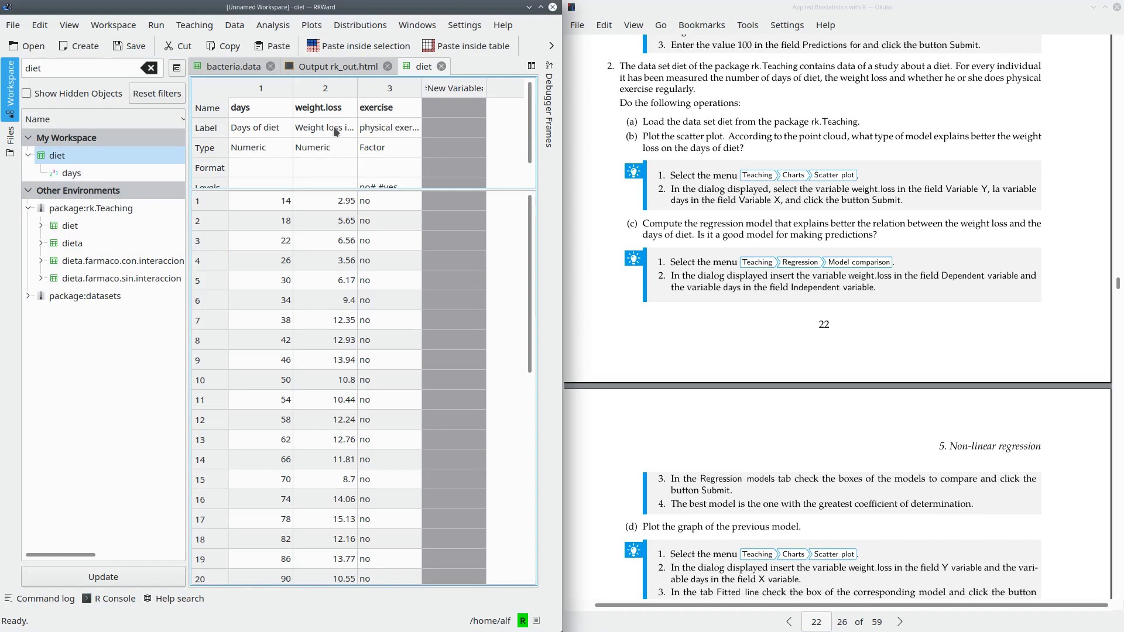
left_click(403, 115)
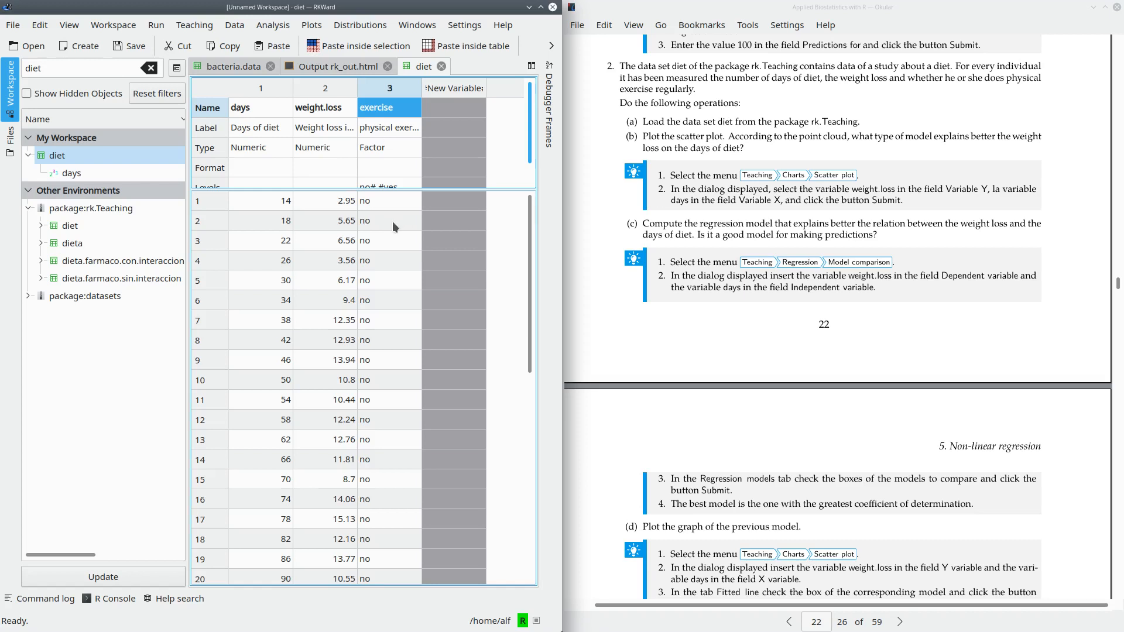
scroll(395, 169, "down", 1)
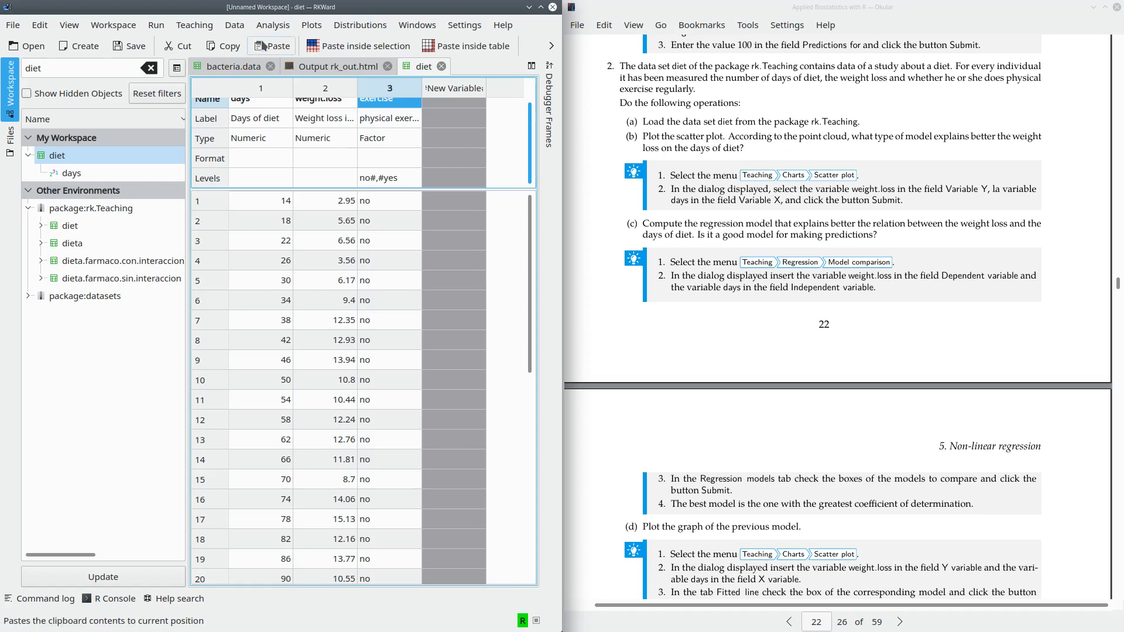
- Create a scatter plot from the diet data with weight.loss as the Y variable and days as the X variable
left_click(196, 26)
mouse_move(198, 94)
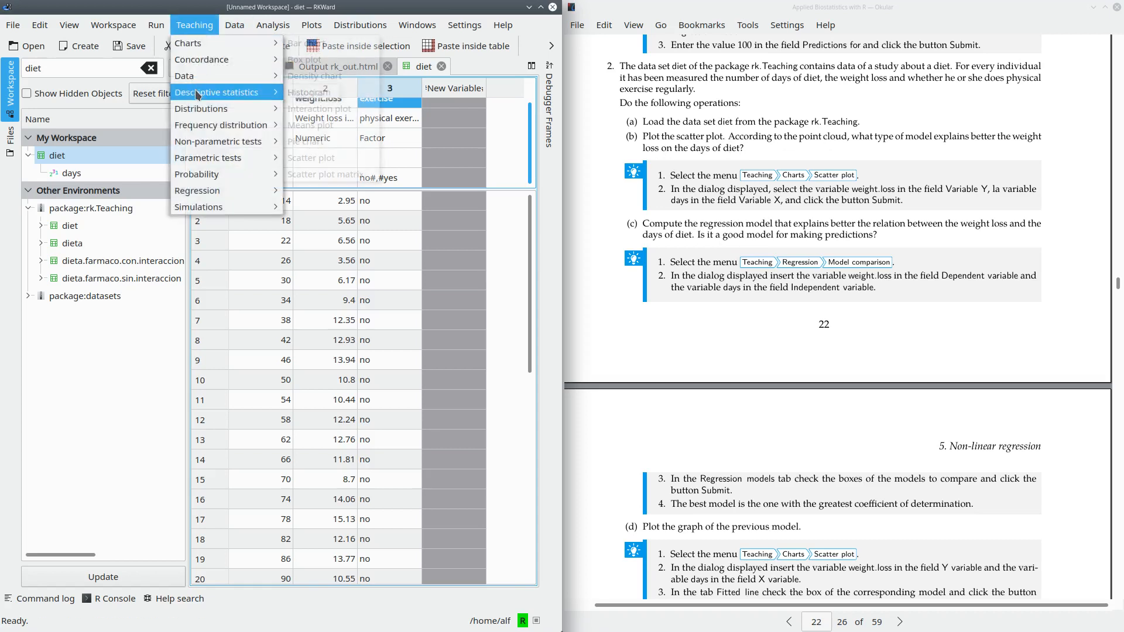
mouse_move(199, 45)
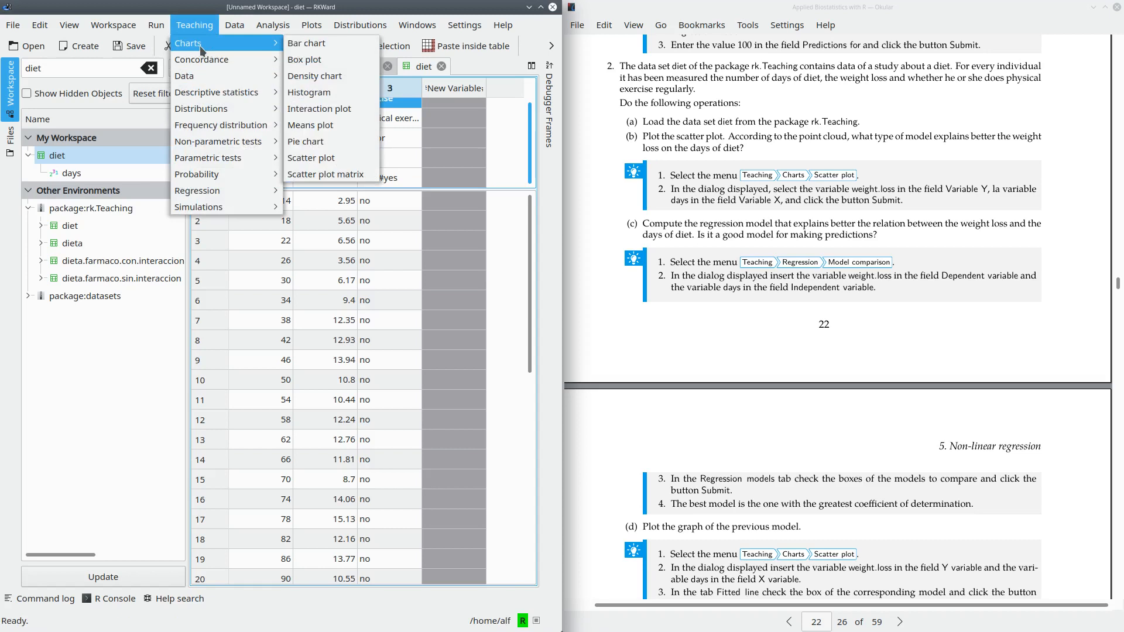
left_click(332, 159)
left_click_drag(246, 4, 542, 193)
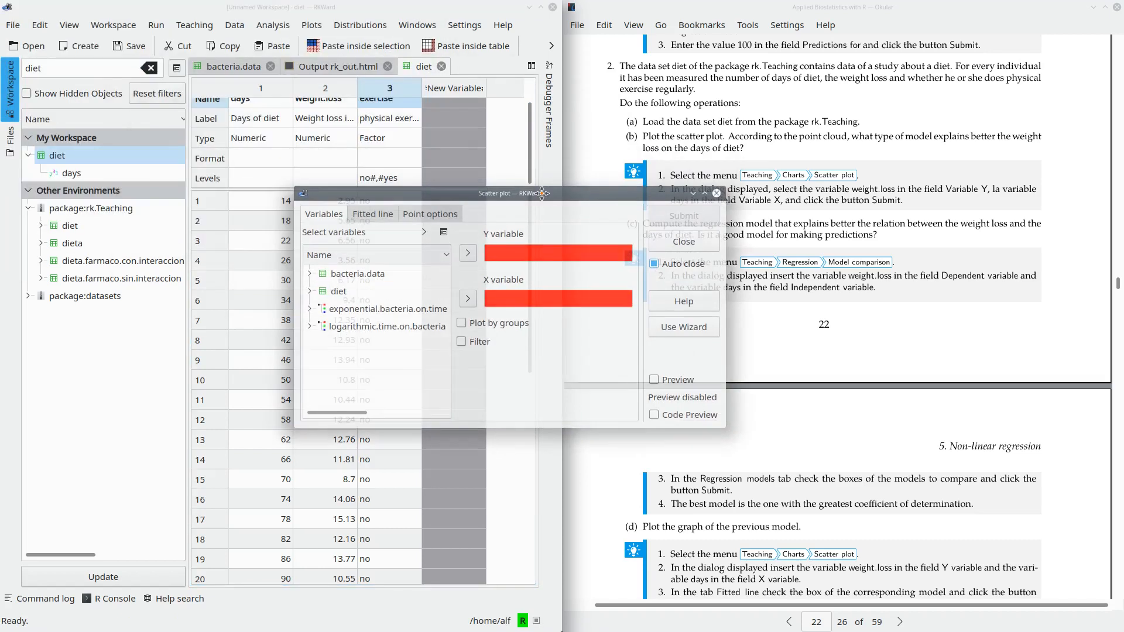
left_click(309, 291)
left_click(433, 345)
left_click(468, 253)
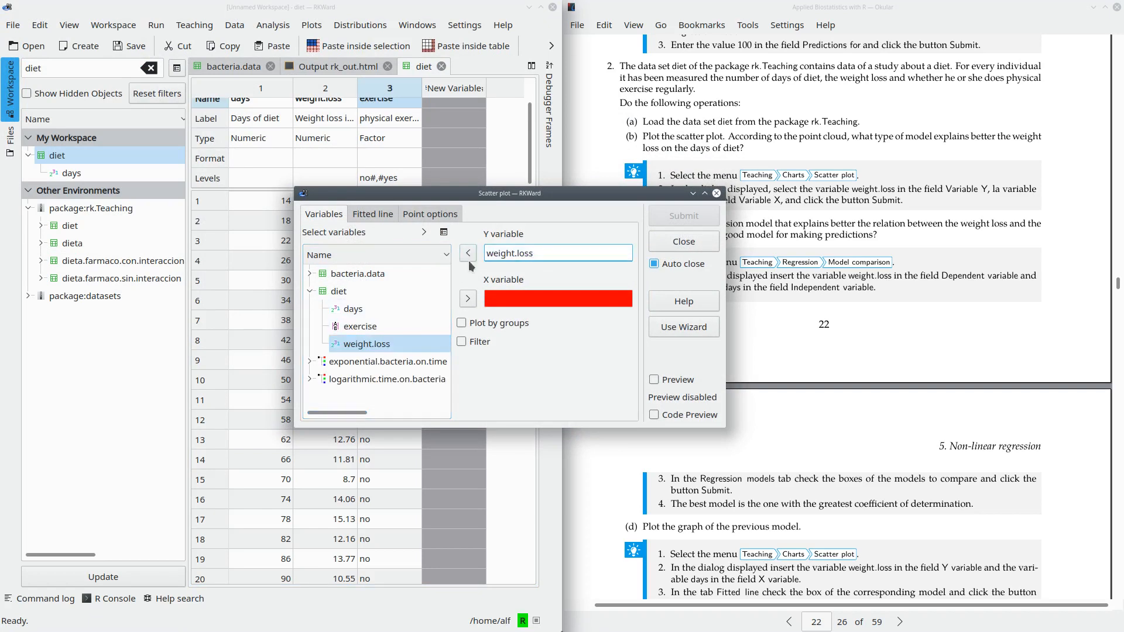
left_click(353, 308)
left_click(468, 299)
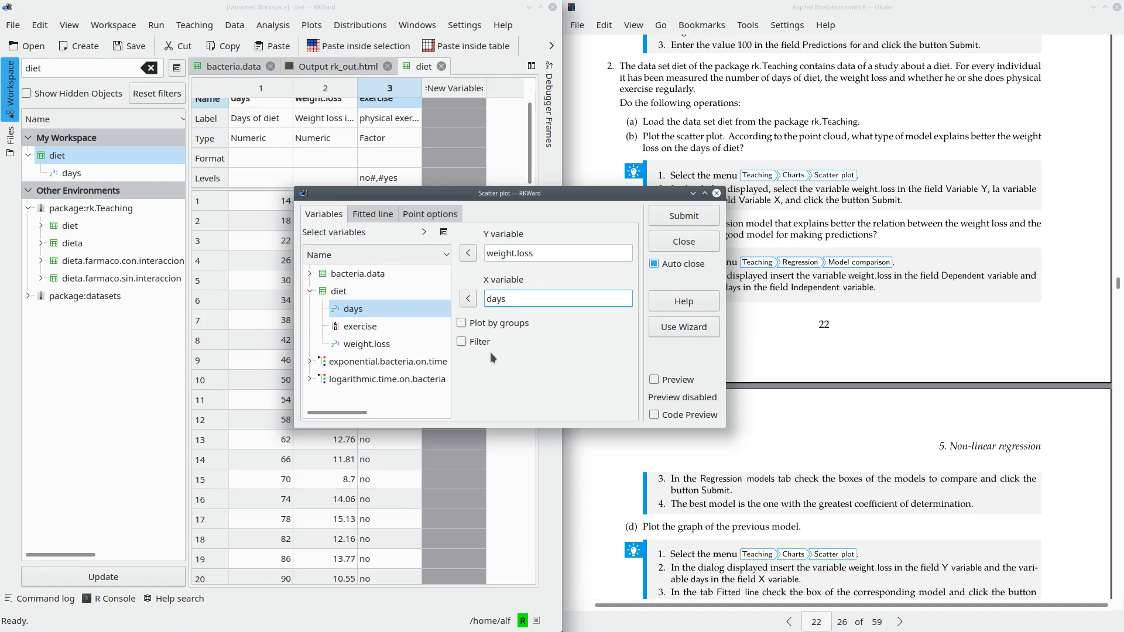
left_click(679, 216)
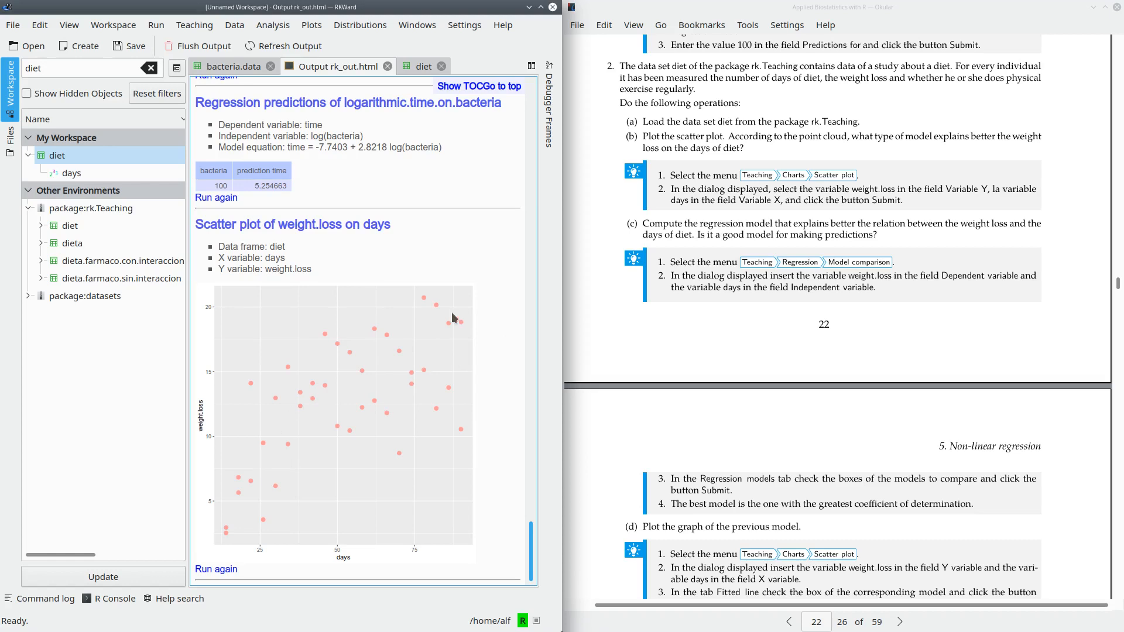
- Set up a regression model comparison on the diet data with weight.loss as dependent and days as independent variable
left_click(201, 27)
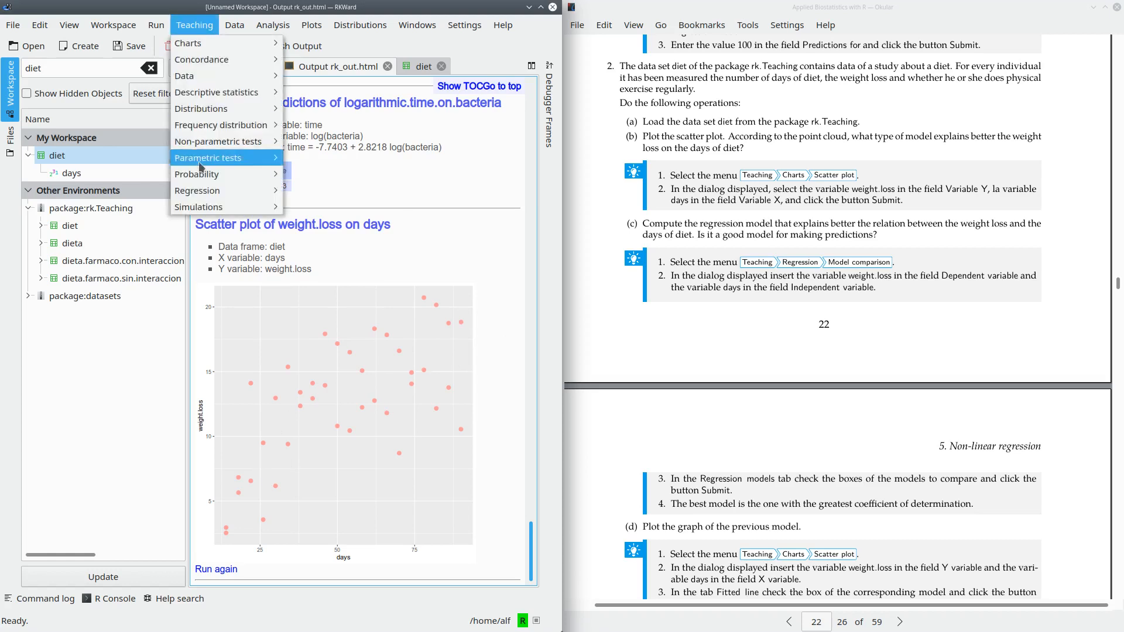
mouse_move(266, 191)
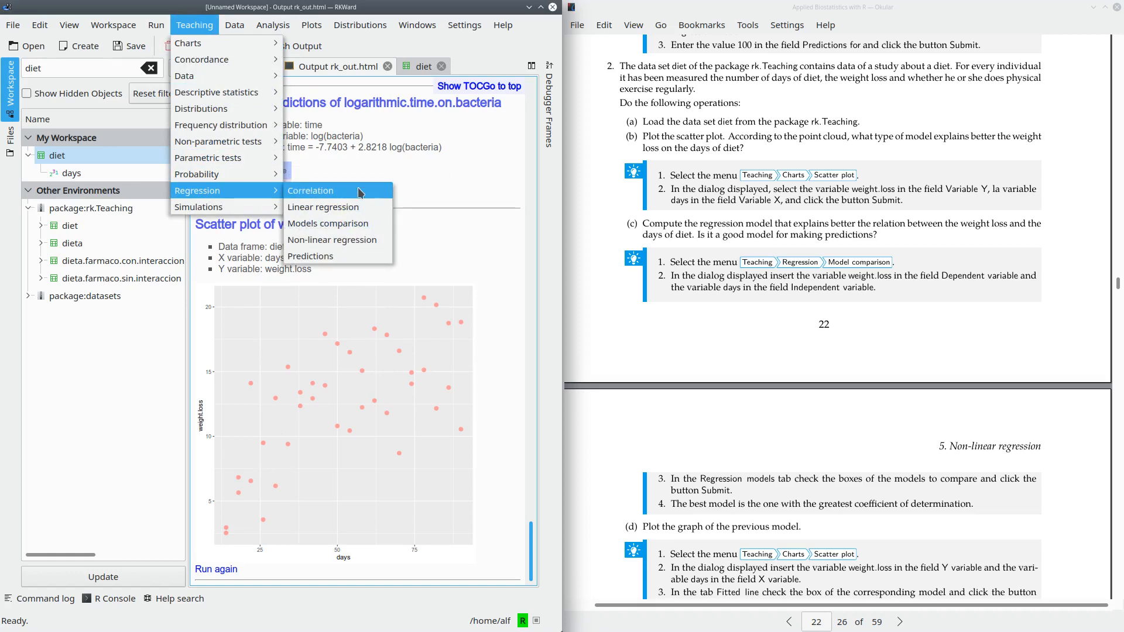
left_click(371, 227)
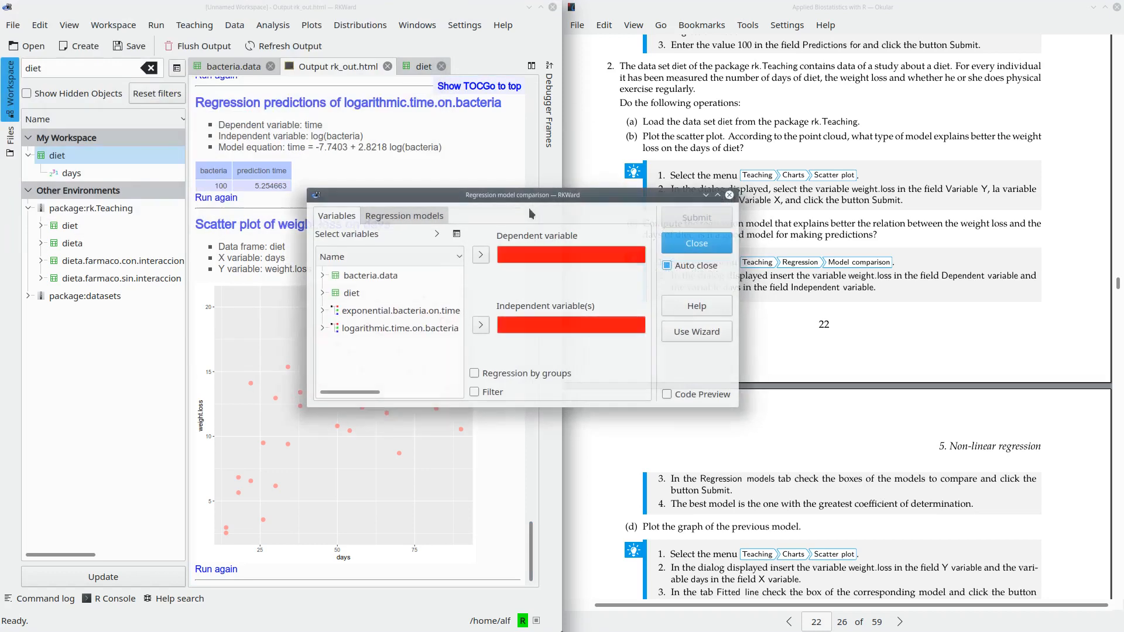
left_click(323, 293)
left_click(379, 346)
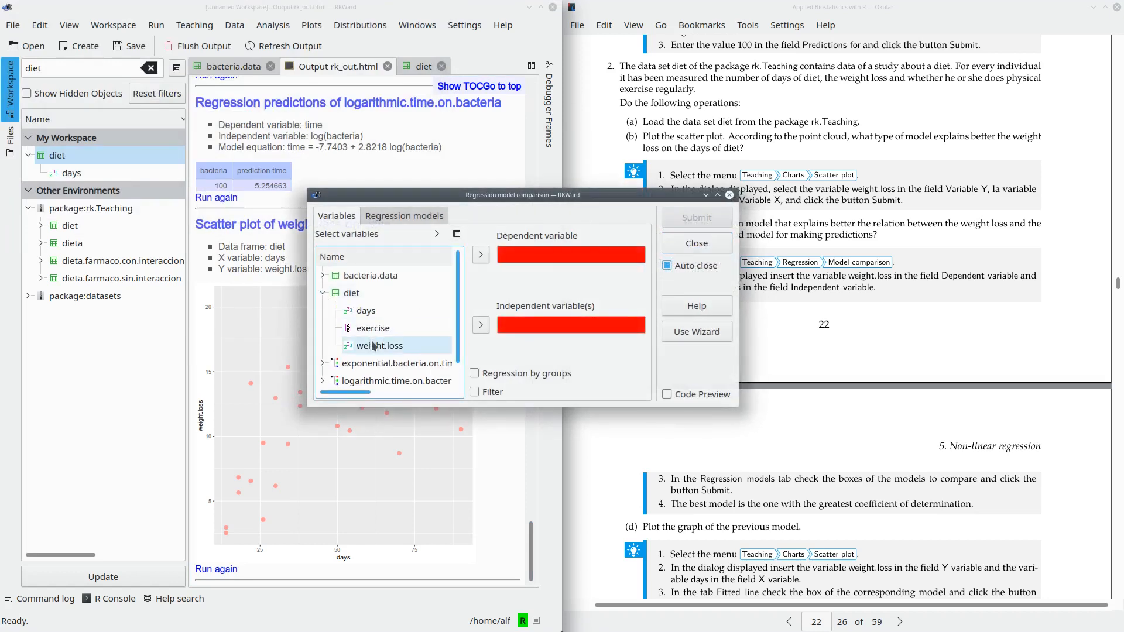
left_click(480, 255)
left_click(389, 311)
left_click(480, 324)
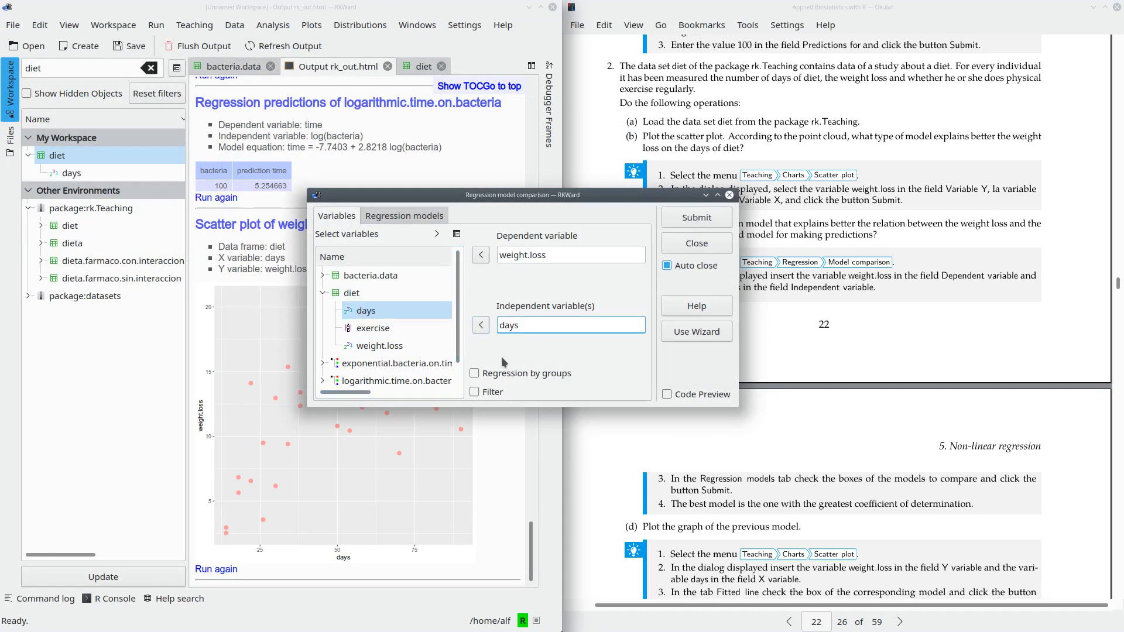
- Run the comparison with the linear, quadratic, cubic, potential, exponential, logarithmic, inverse and sigmoidal models, and check the highest R²
left_click(411, 216)
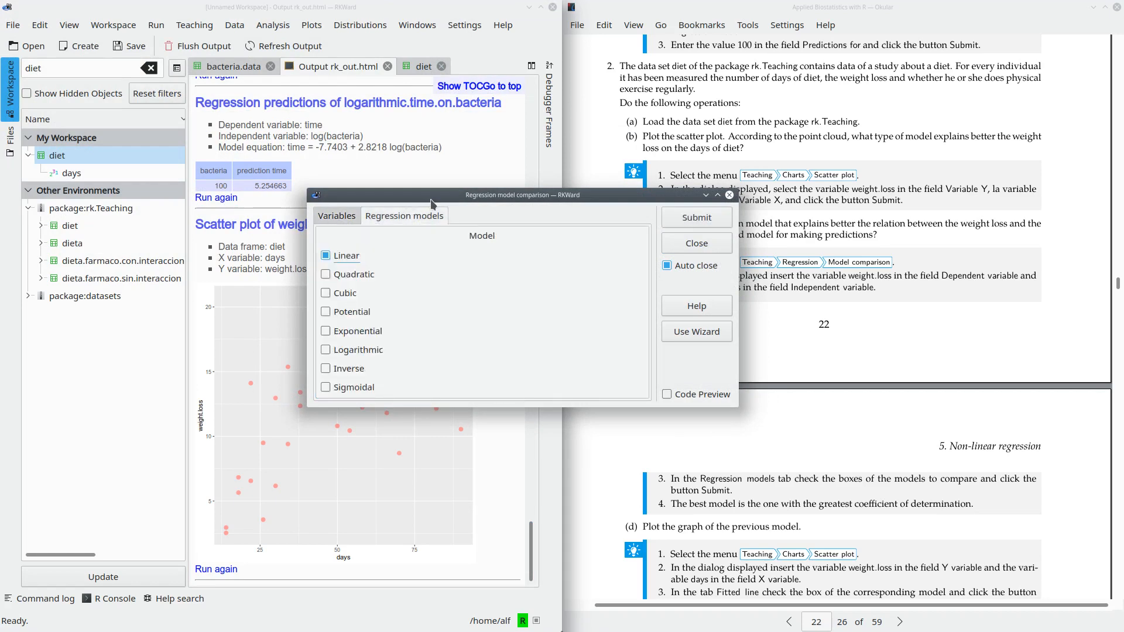
left_click(362, 274)
left_click(357, 351)
left_click(351, 368)
left_click(711, 222)
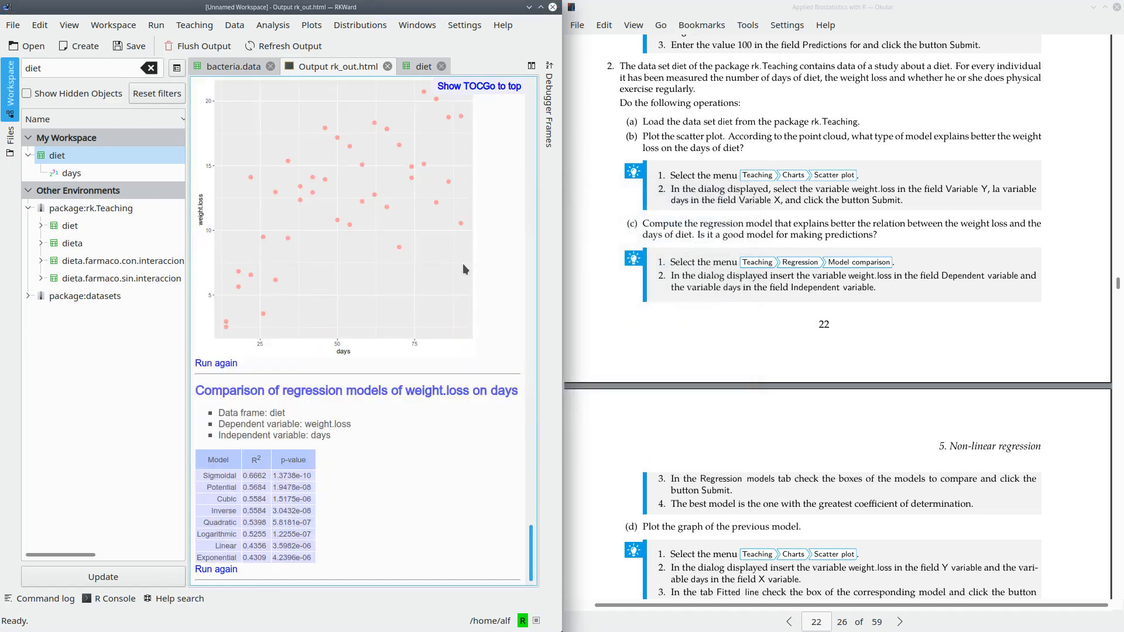
double_click(251, 477)
- Fit a sigmoidal non-linear regression model to the diet data with weight.loss as dependent and days as independent variable
left_click(208, 26)
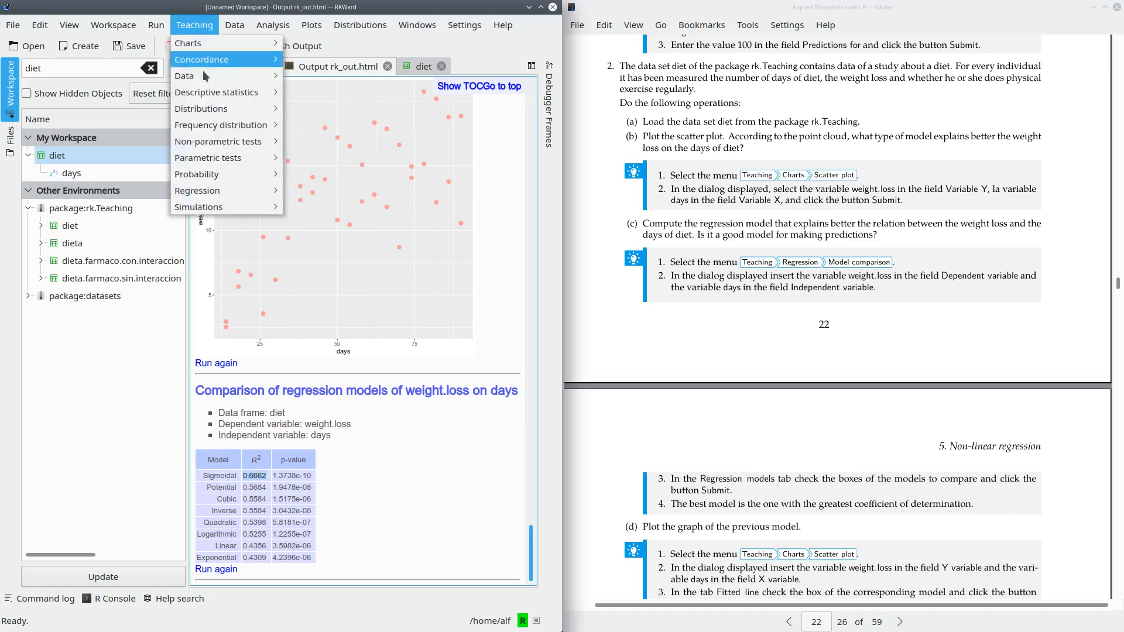
mouse_move(280, 192)
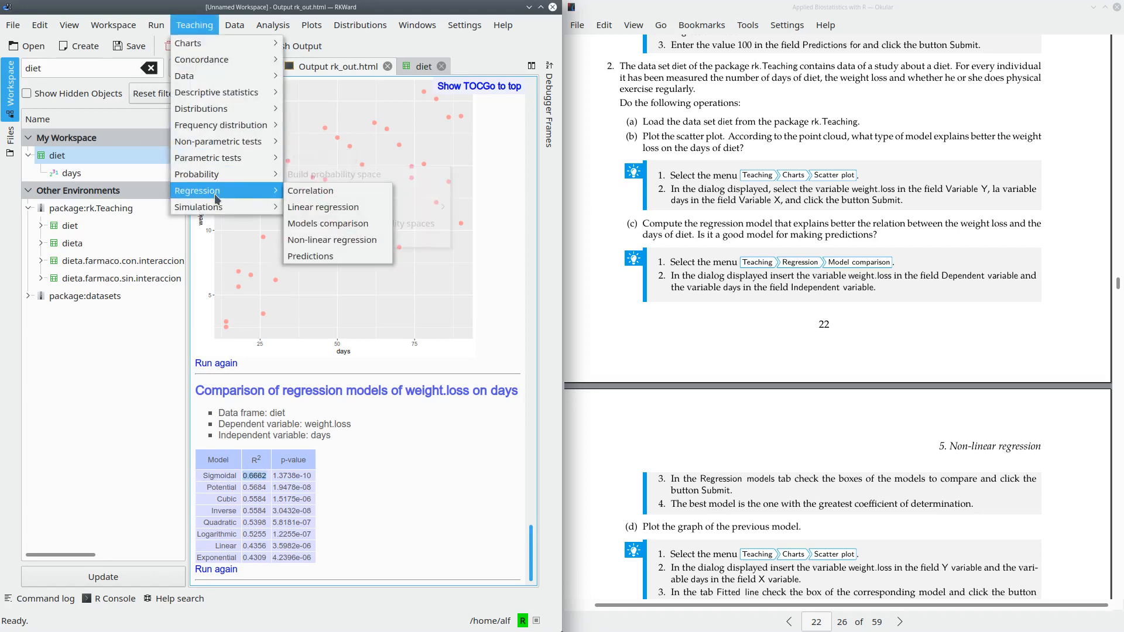
left_click(333, 240)
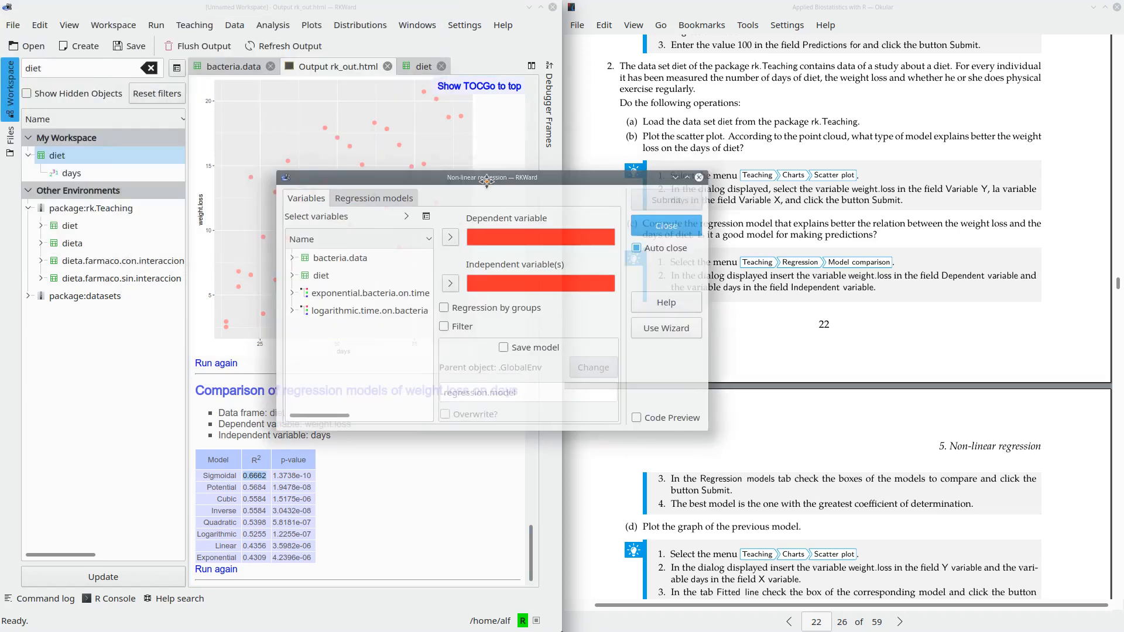
left_click(292, 279)
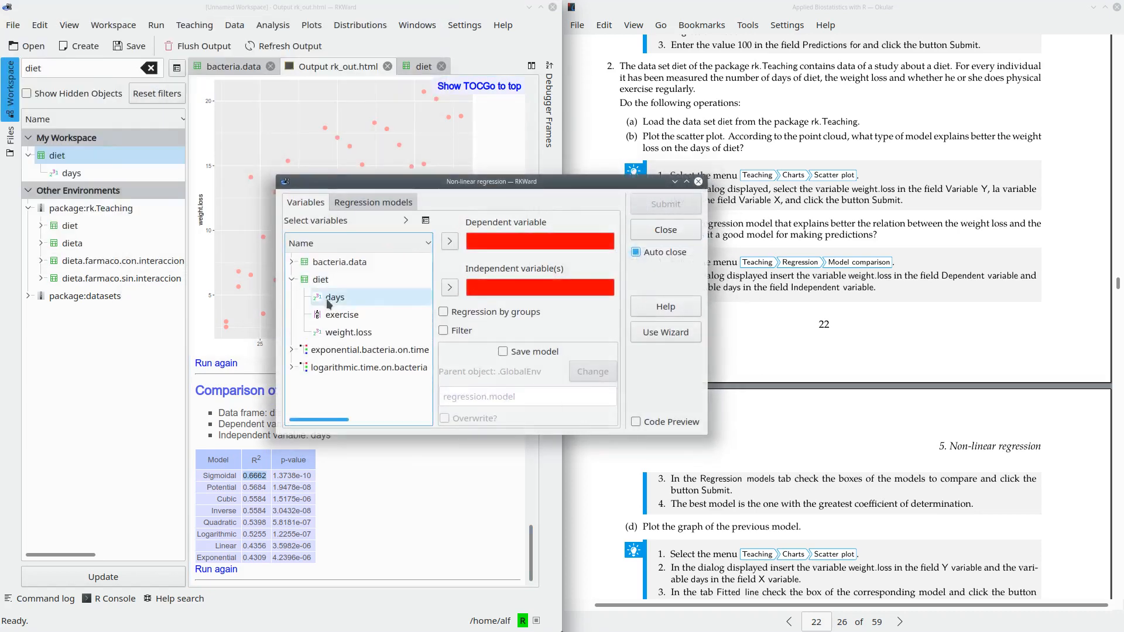
left_click(349, 332)
left_click(450, 241)
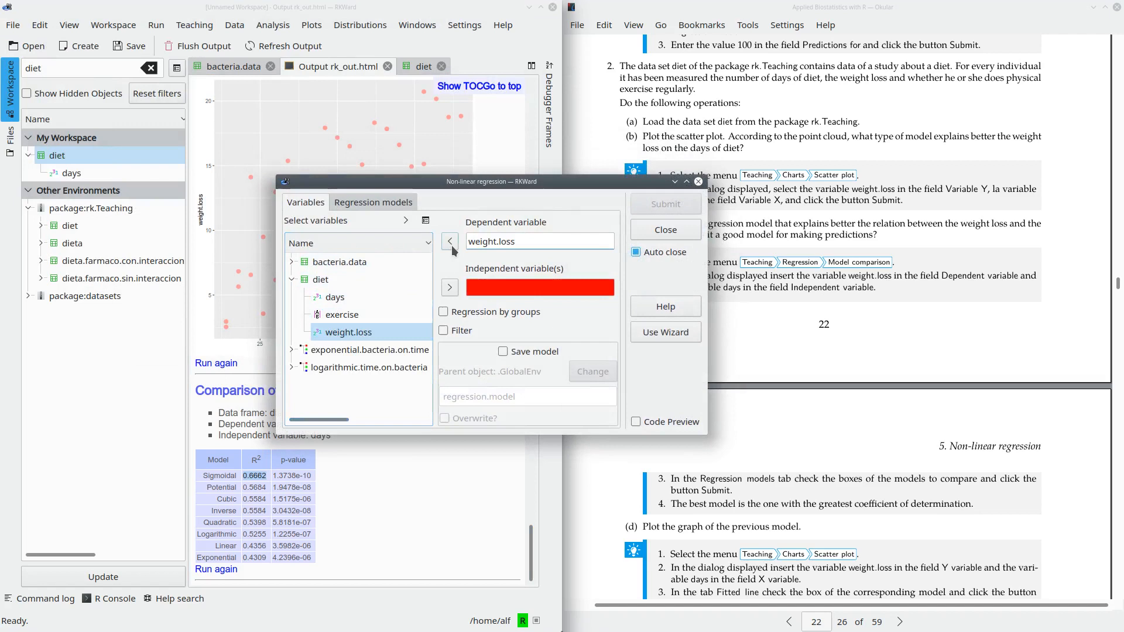
left_click(353, 296)
left_click(449, 287)
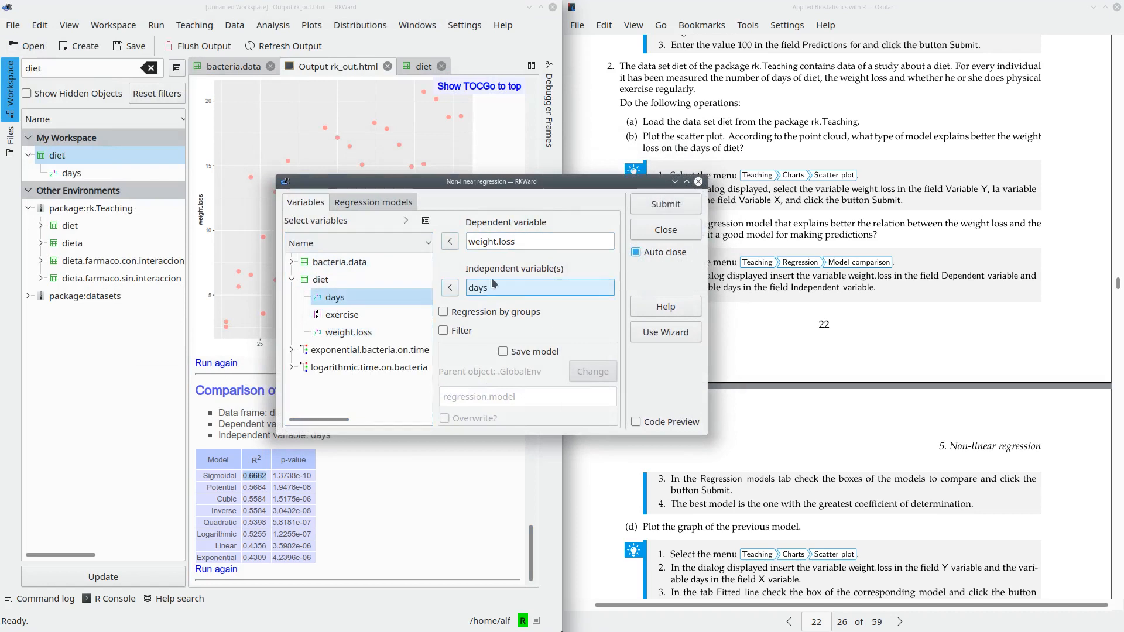
left_click(387, 209)
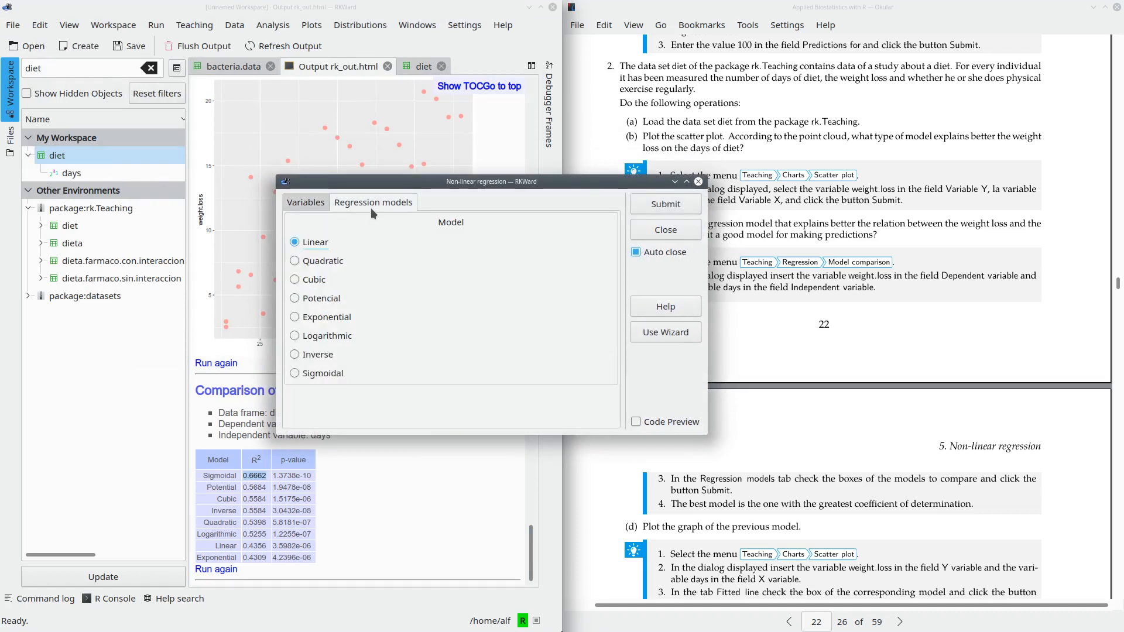
left_click(309, 372)
left_click(650, 205)
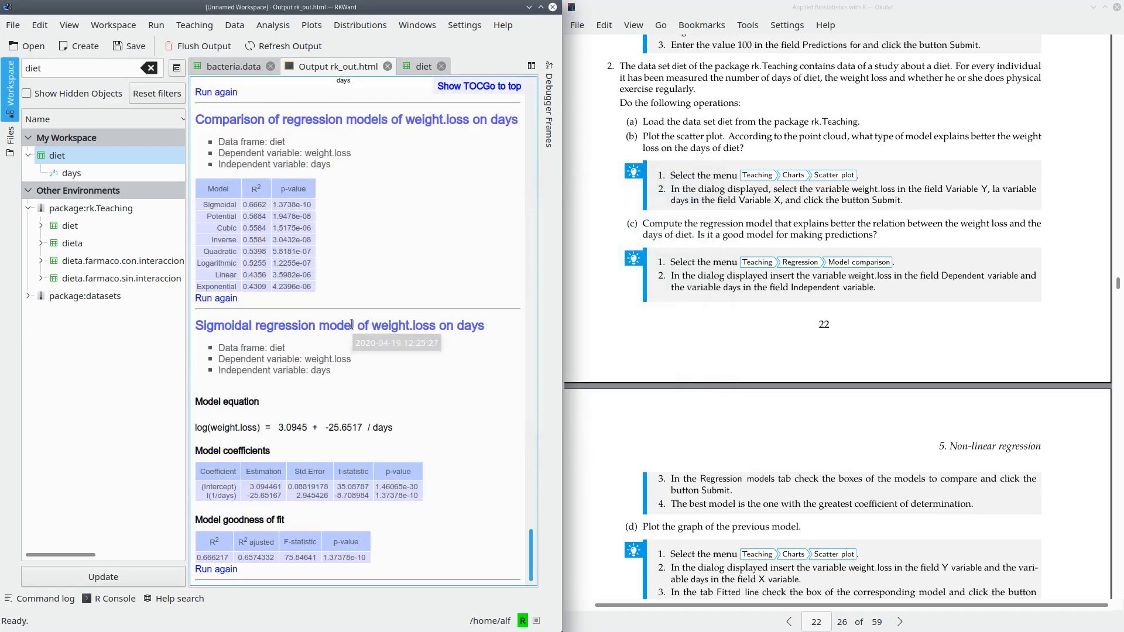
- Examine both sides of the sigmoidal model equation relating the logarithm of weight.loss to days
left_click_drag(398, 427, 196, 430)
left_click(267, 441)
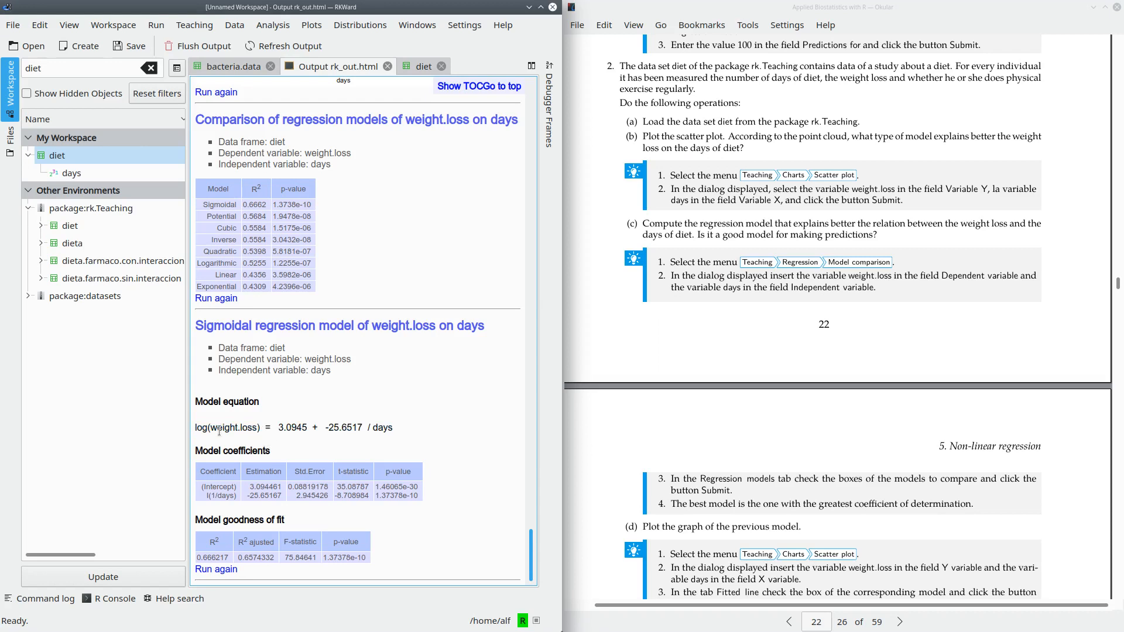
left_click_drag(195, 428, 263, 431)
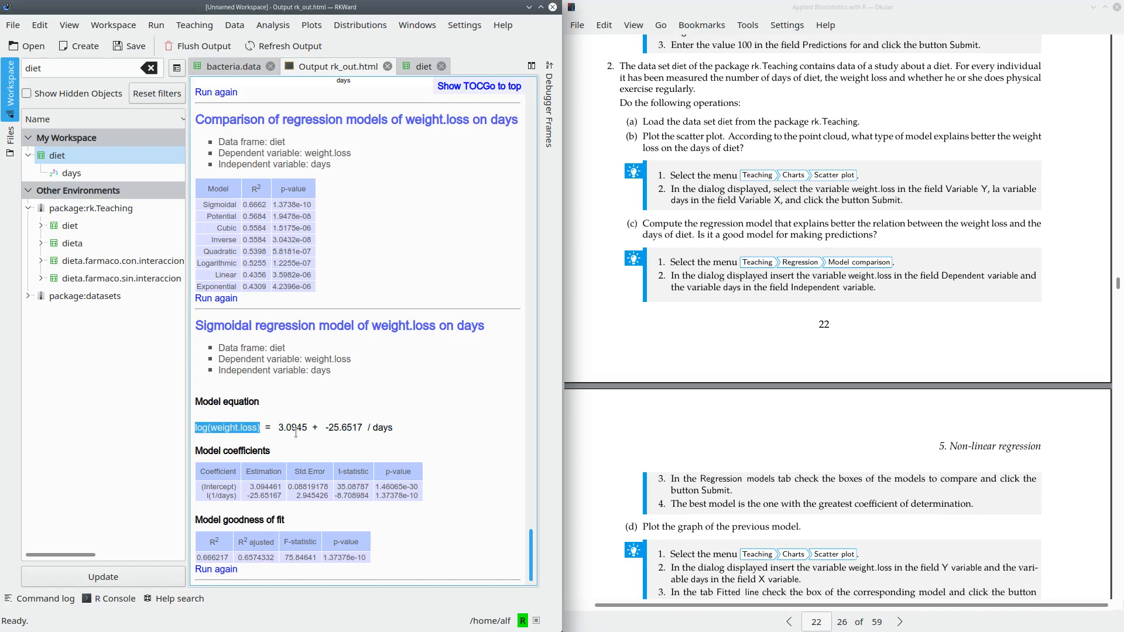
left_click_drag(278, 428, 399, 423)
left_click(393, 426)
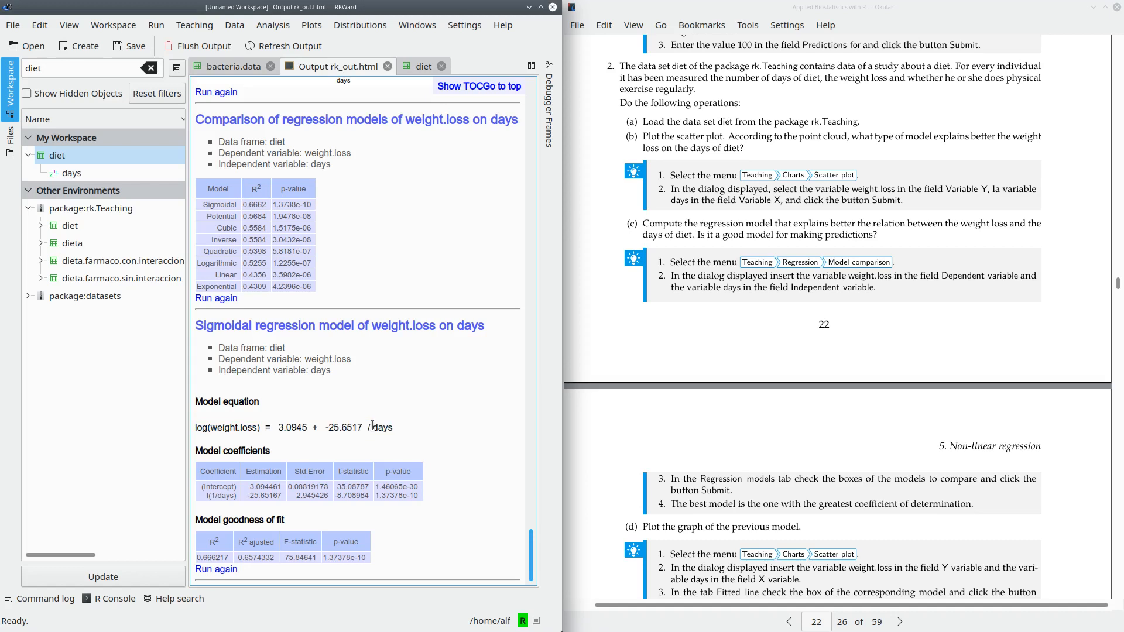
double_click(391, 427)
left_click(409, 376)
- Rerun the scatter plot of weight.loss on days with a sigmoidal fitted line added
scroll(416, 383, "up", 5)
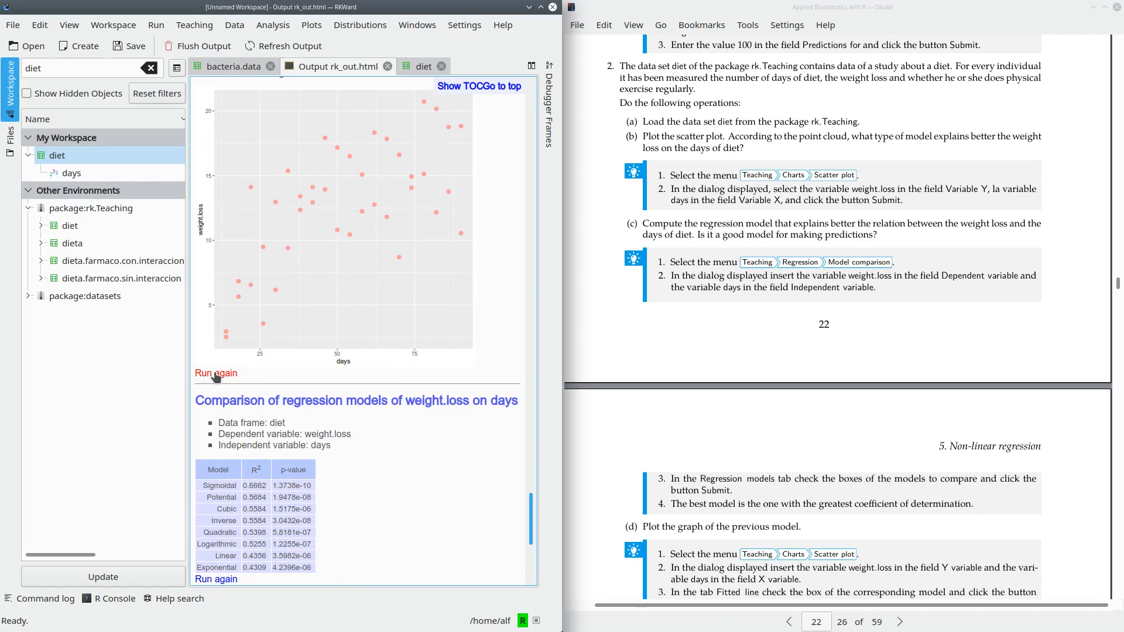
left_click(216, 373)
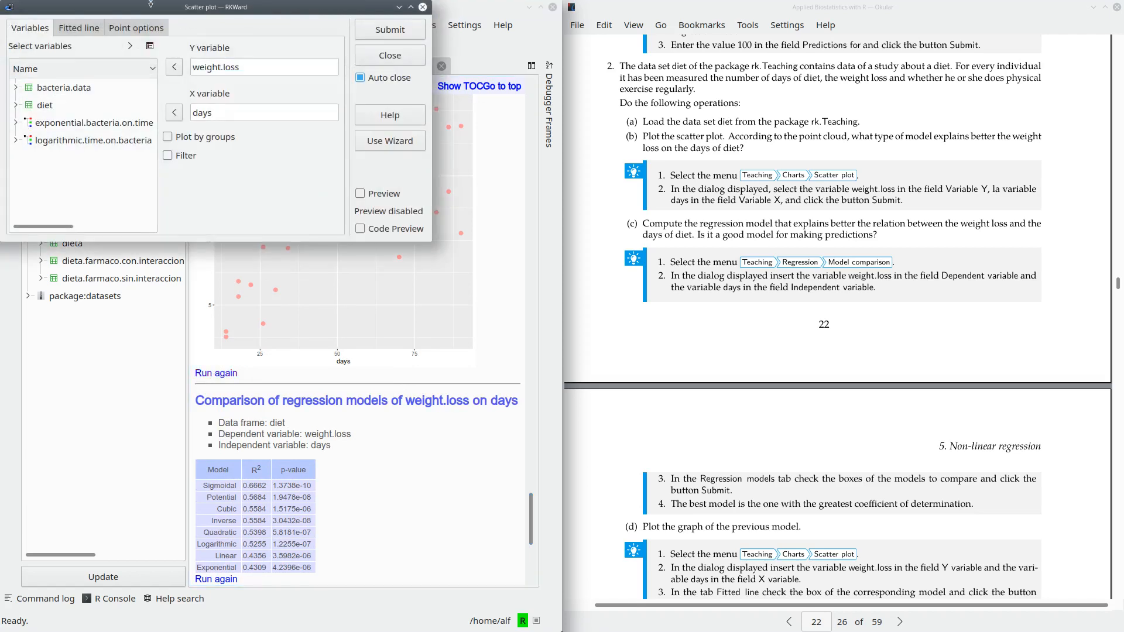
left_click_drag(146, 8, 490, 182)
left_click_drag(444, 177, 433, 185)
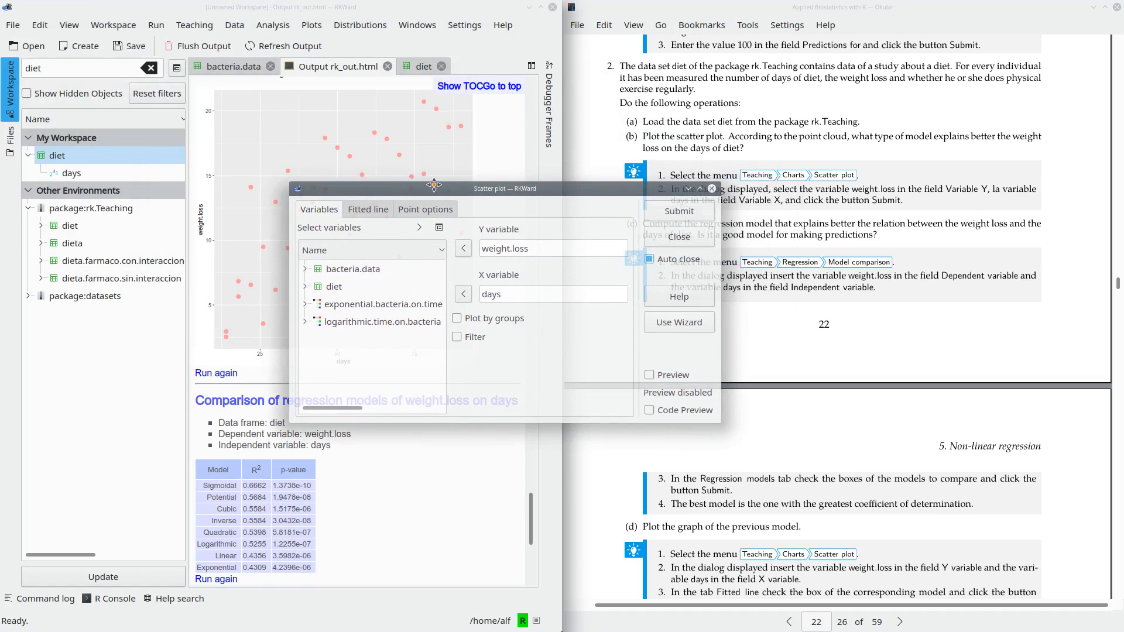
left_click(369, 210)
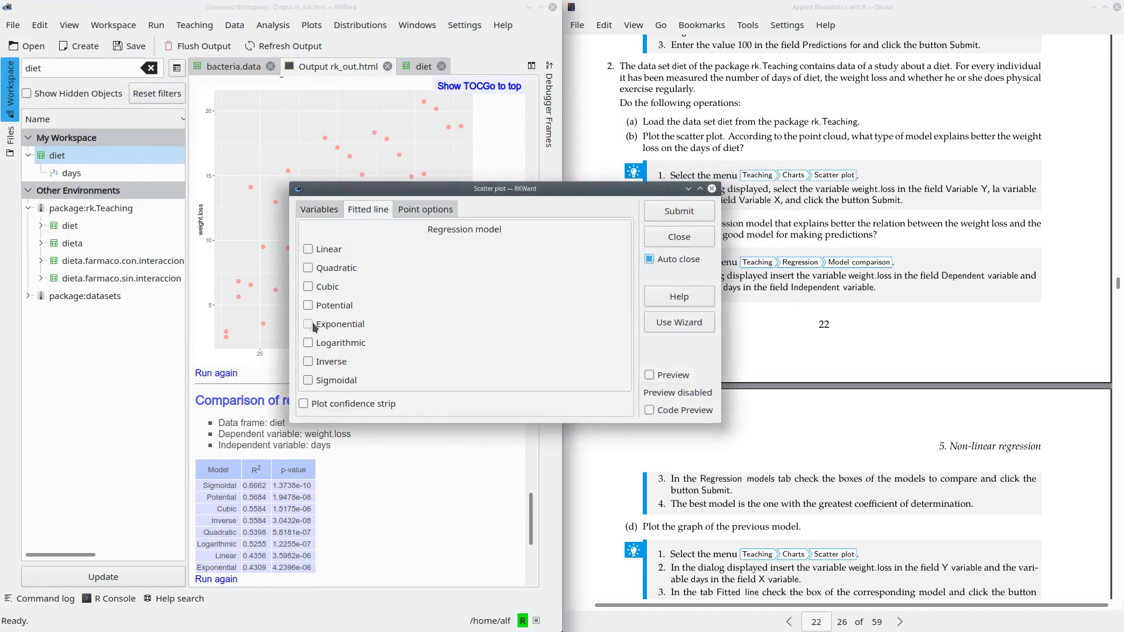
left_click(312, 383)
left_click(669, 215)
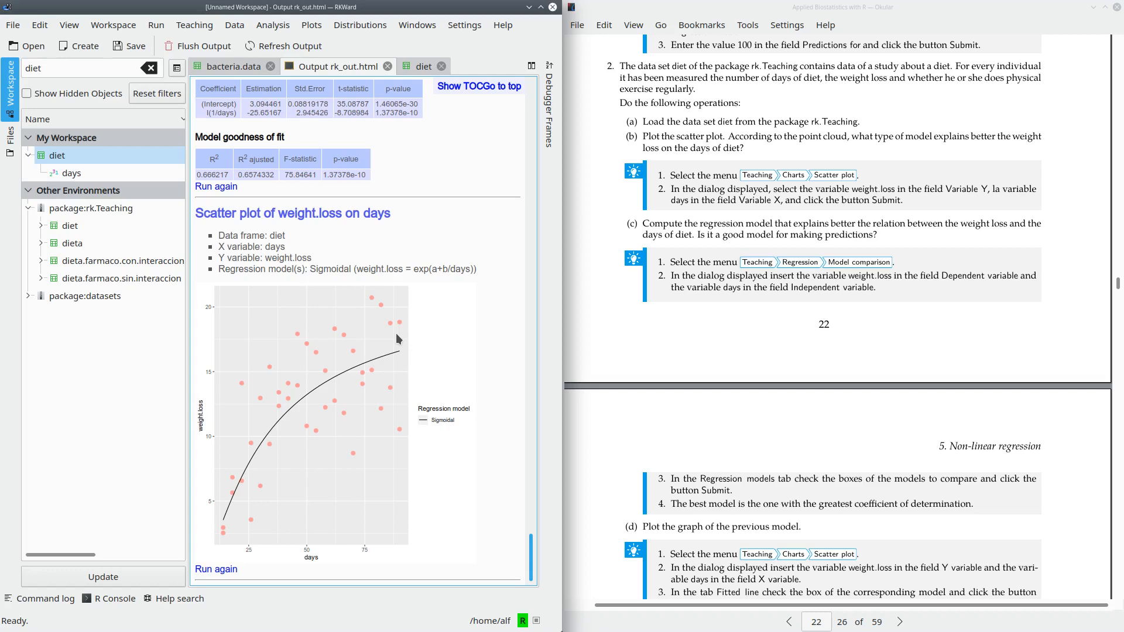
- Read exercise (e) and set up another model comparison on the diet data with weight.loss as dependent and days as independent variable
scroll(795, 390, "down", 1)
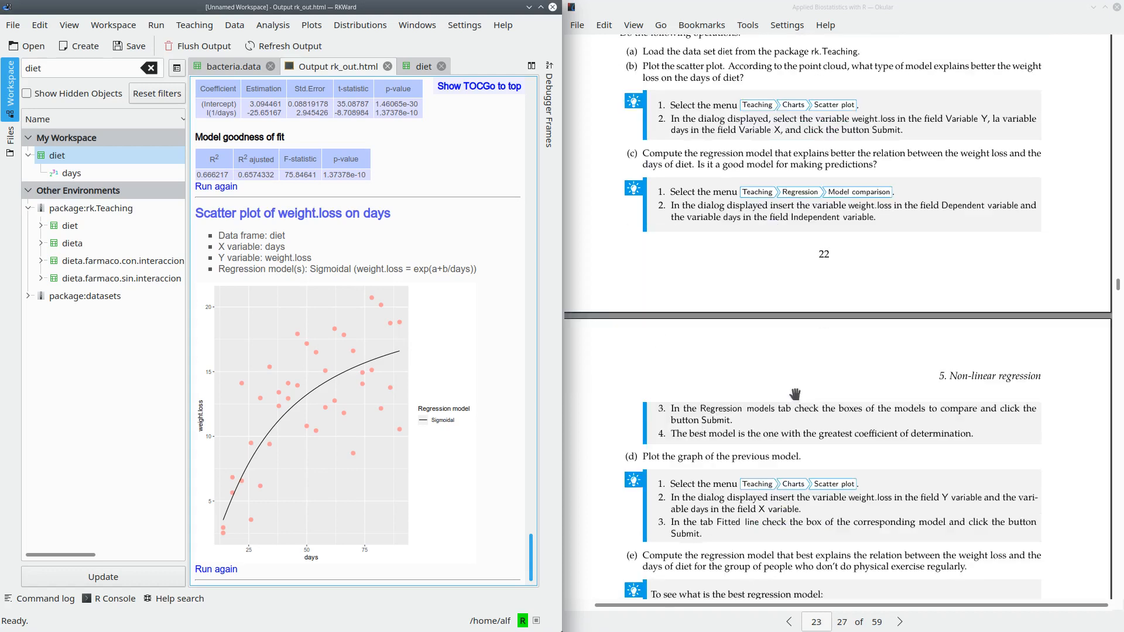
scroll(795, 393, "down", 5)
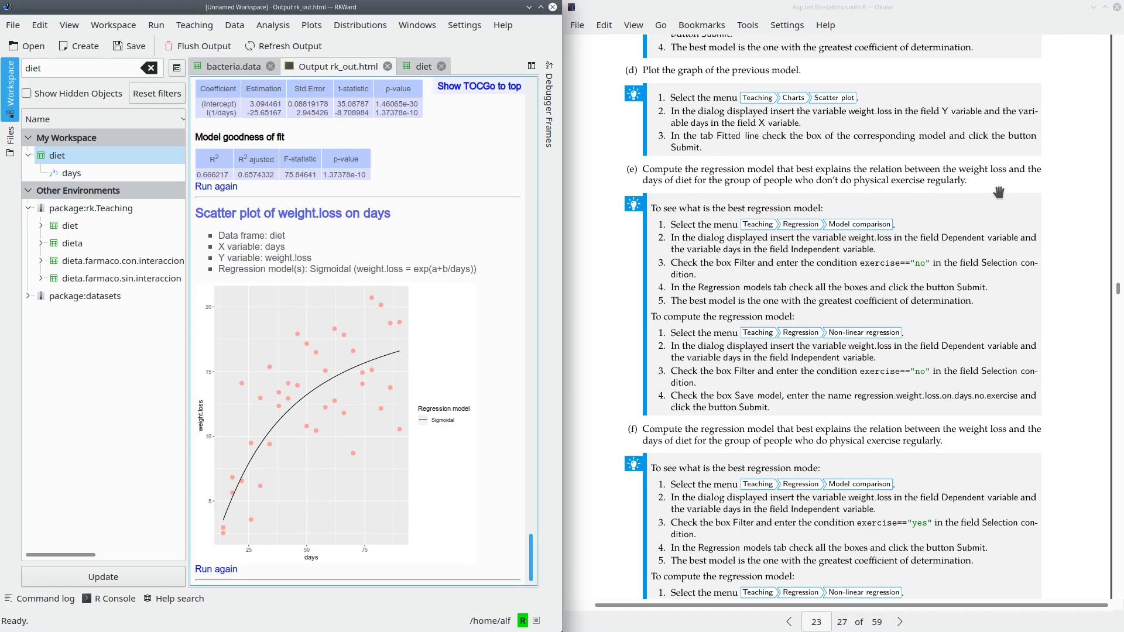
left_click(204, 27)
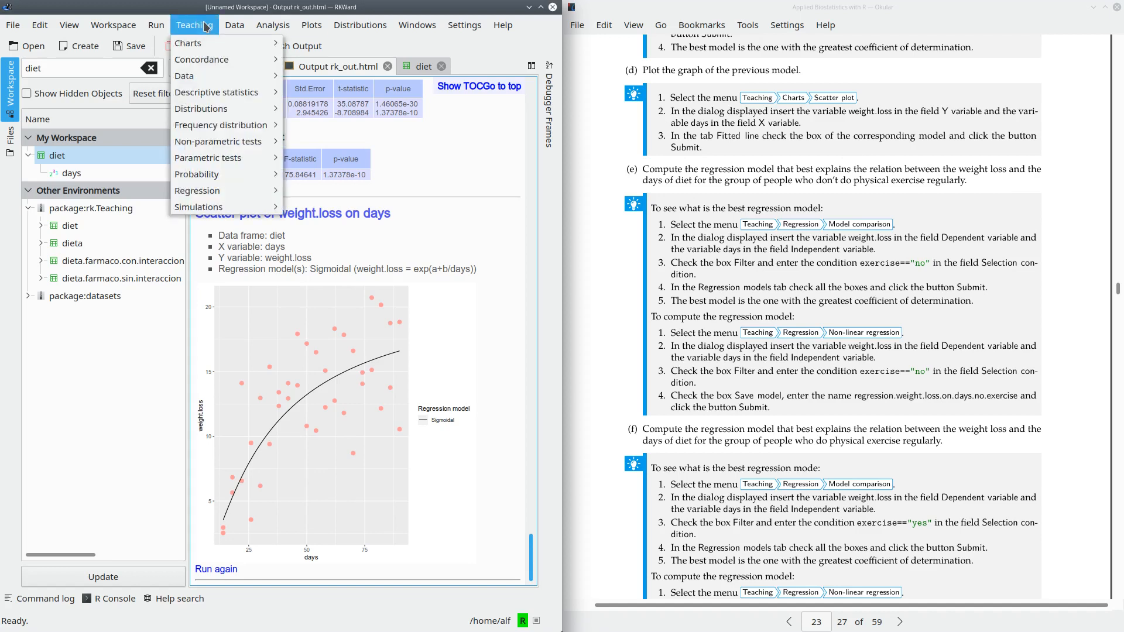
mouse_move(210, 191)
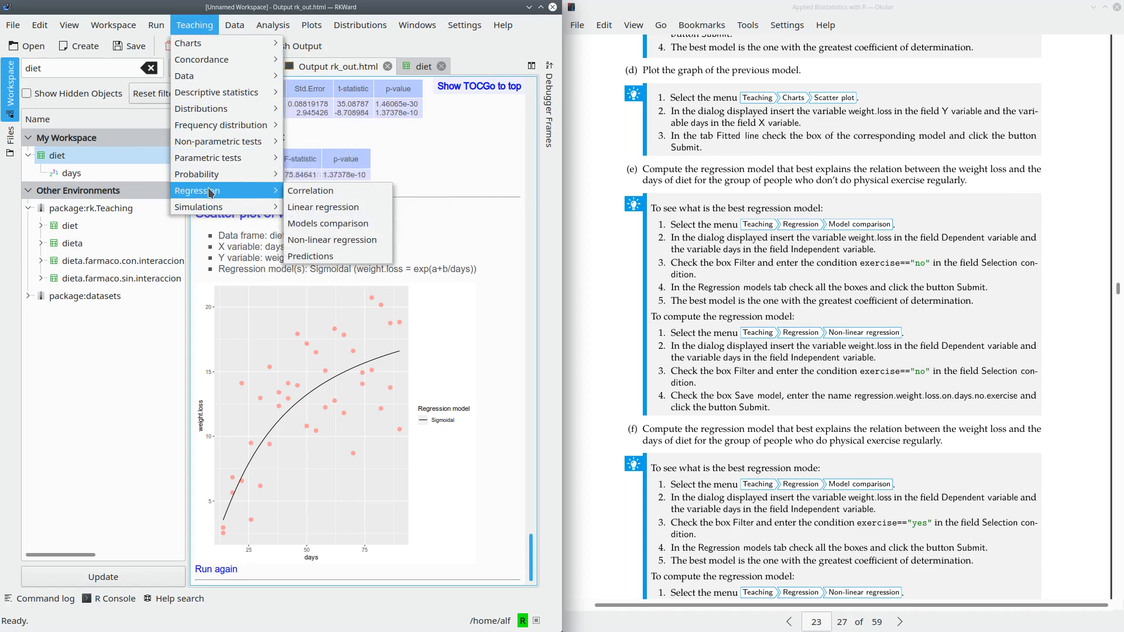
left_click(364, 226)
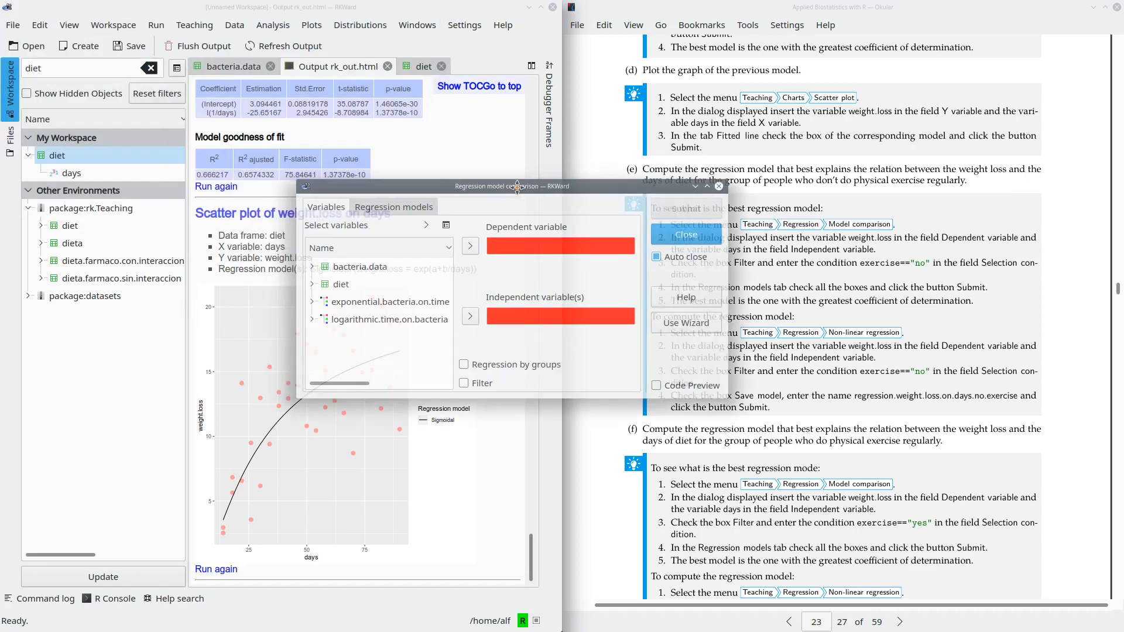
left_click(317, 289)
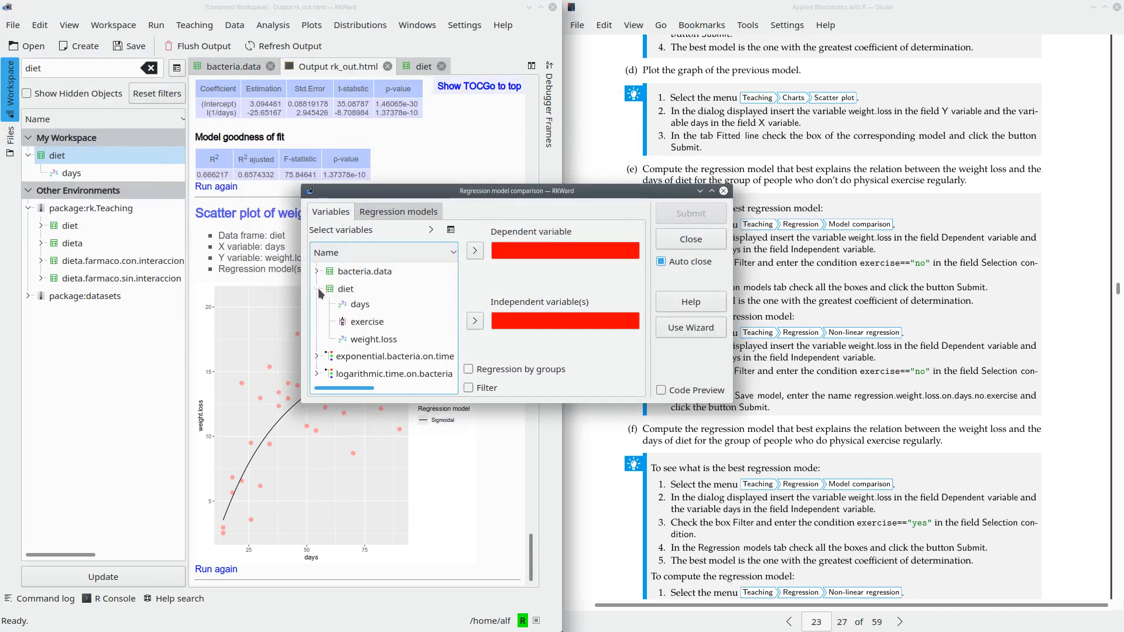
left_click(375, 341)
left_click(474, 251)
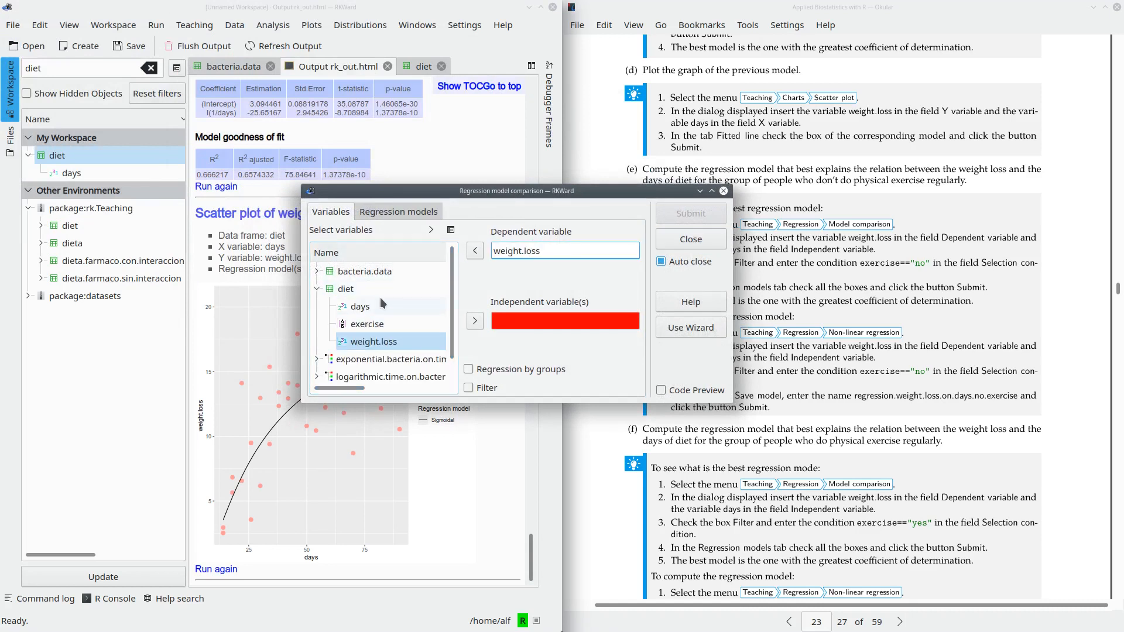
left_click(360, 306)
left_click(475, 321)
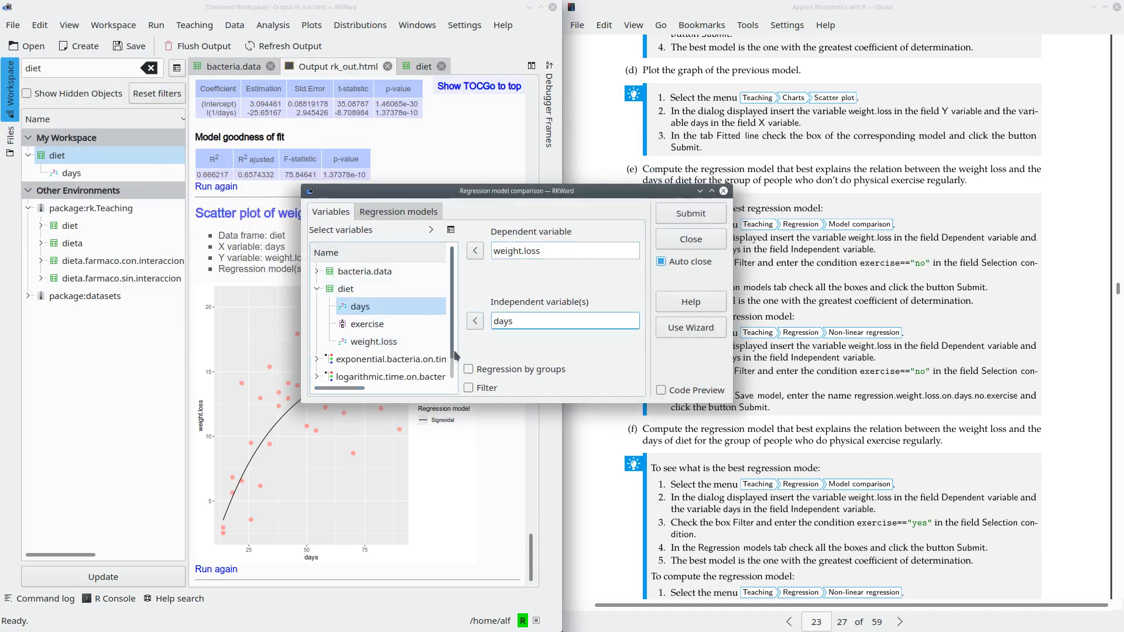
left_click_drag(477, 190, 485, 157)
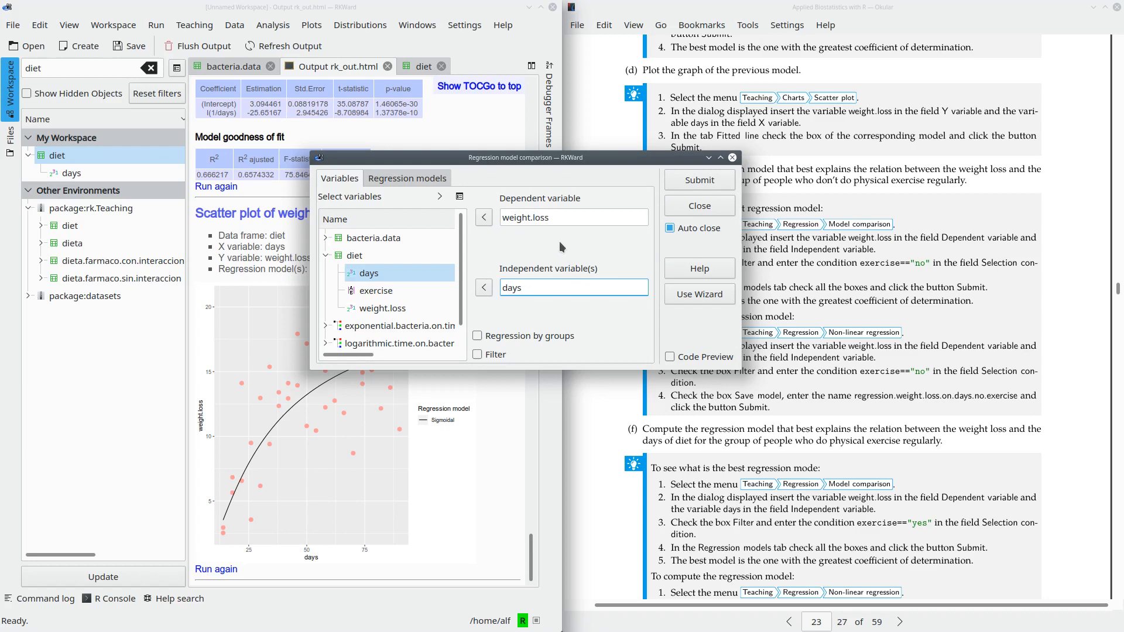
- Enable regression by groups in the model comparison and use exercise as the grouping variable
left_click(477, 335)
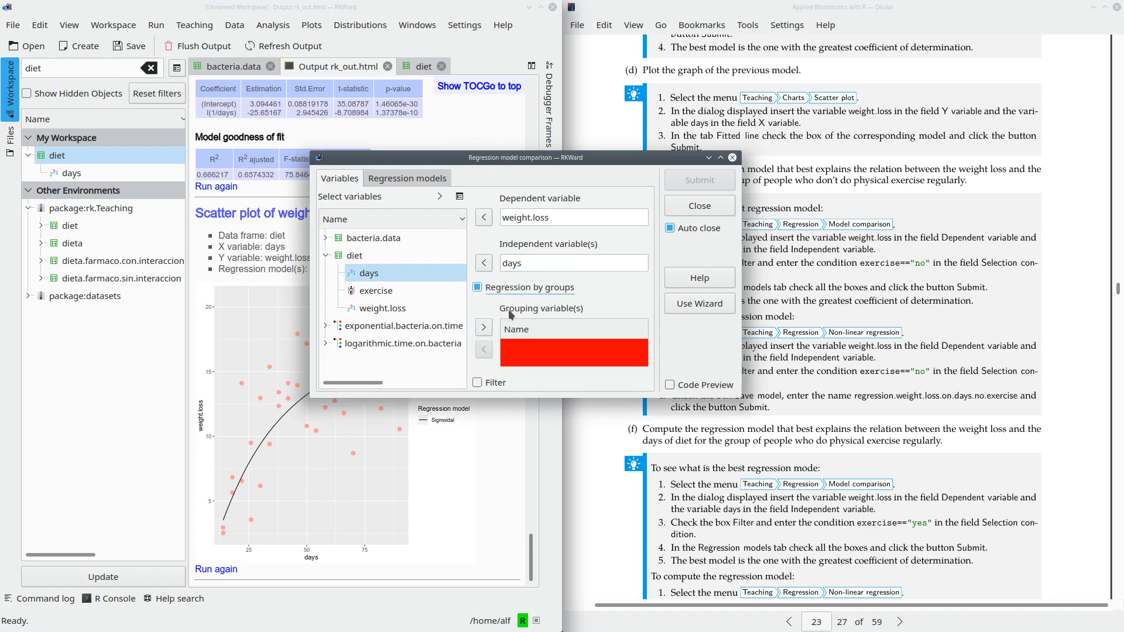
left_click(407, 294)
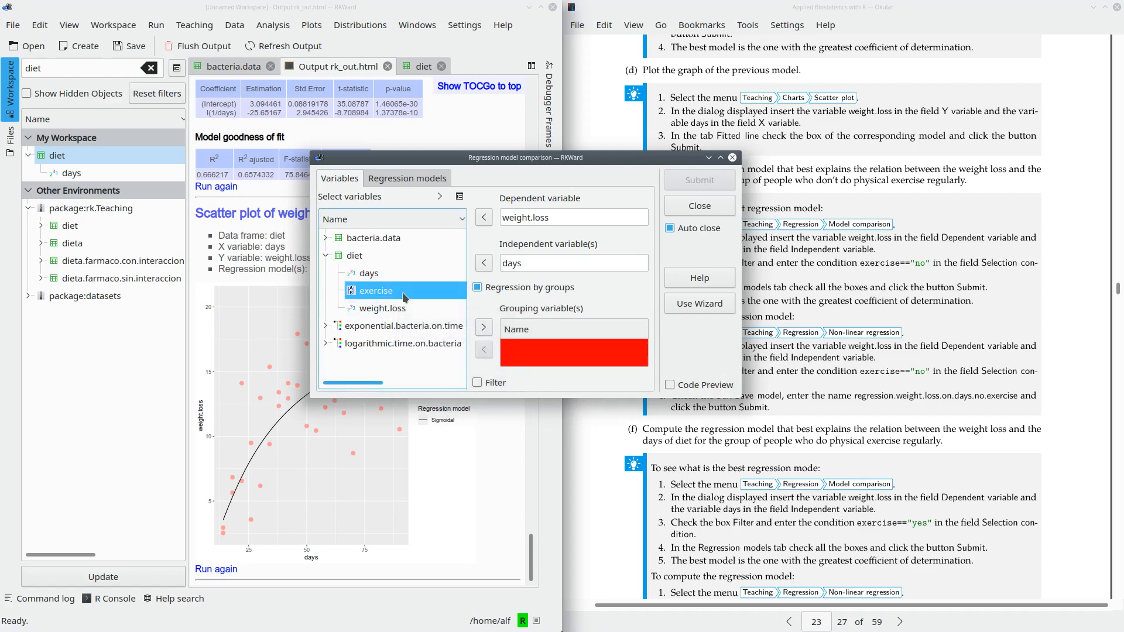
left_click(484, 327)
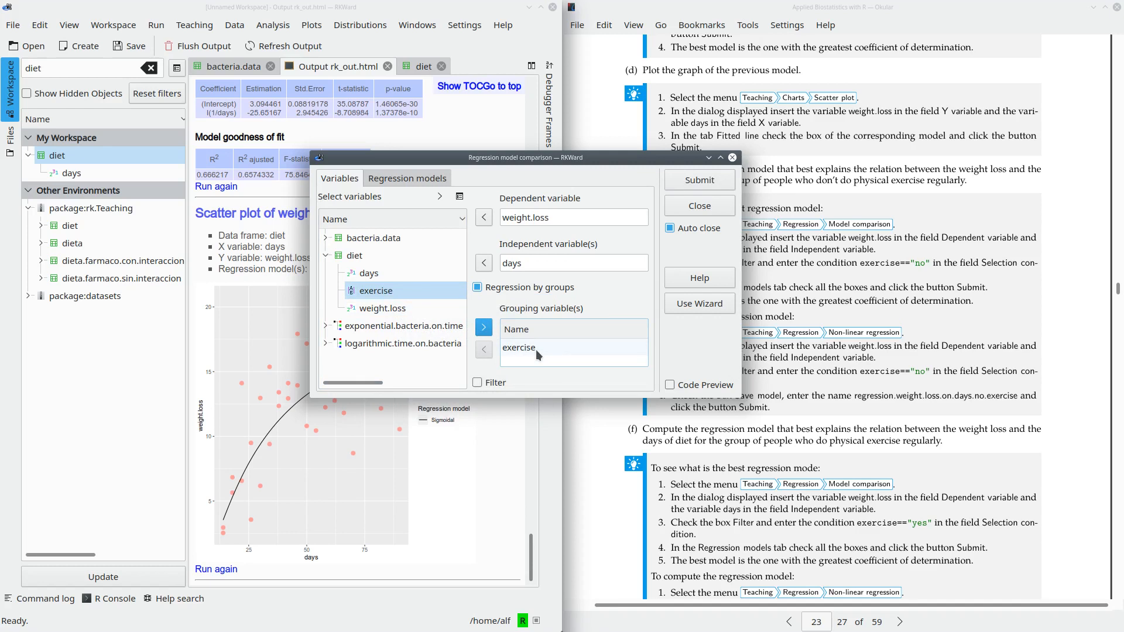
- Run the grouped model comparison of weight.loss on days with all regression models, from linear to sigmoidal, included
left_click(703, 181)
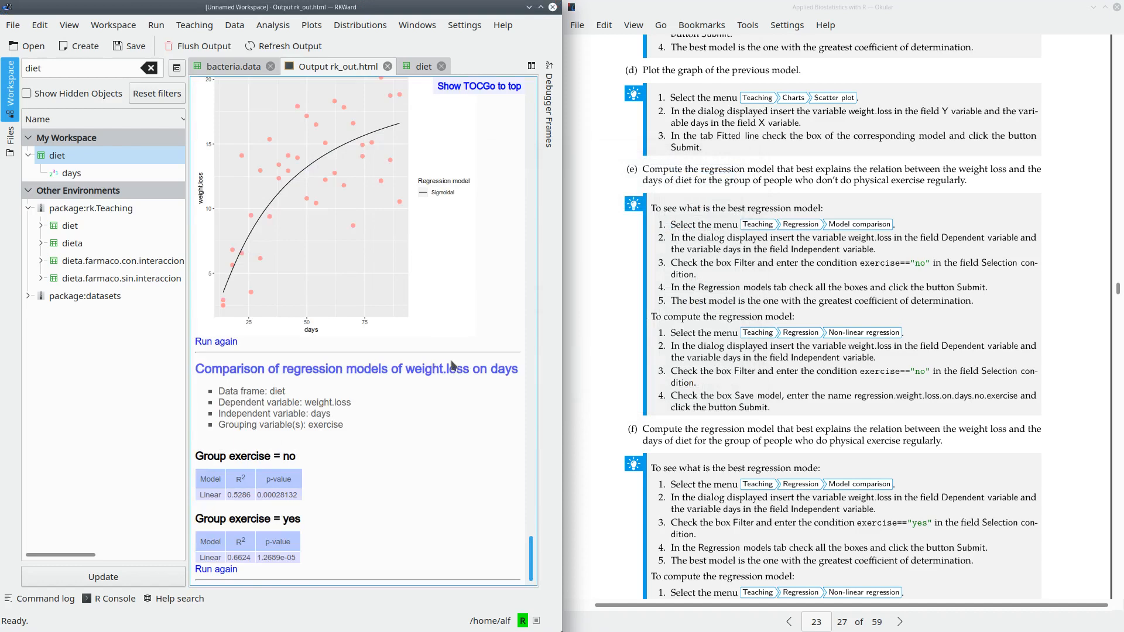
left_click(216, 568)
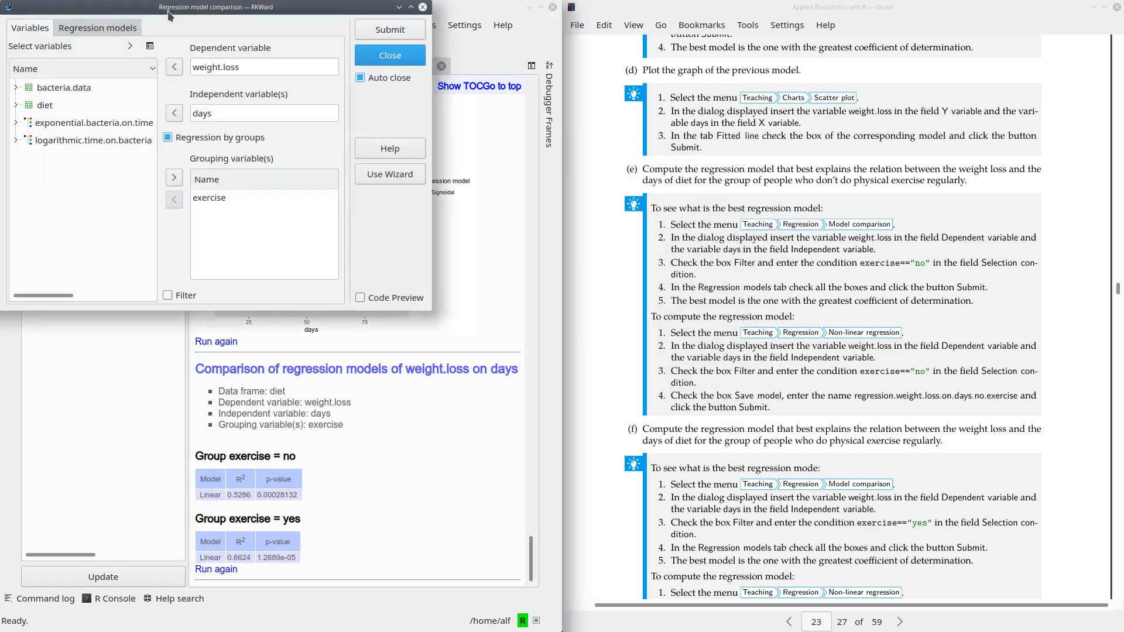
left_click_drag(169, 15, 488, 182)
left_click(417, 194)
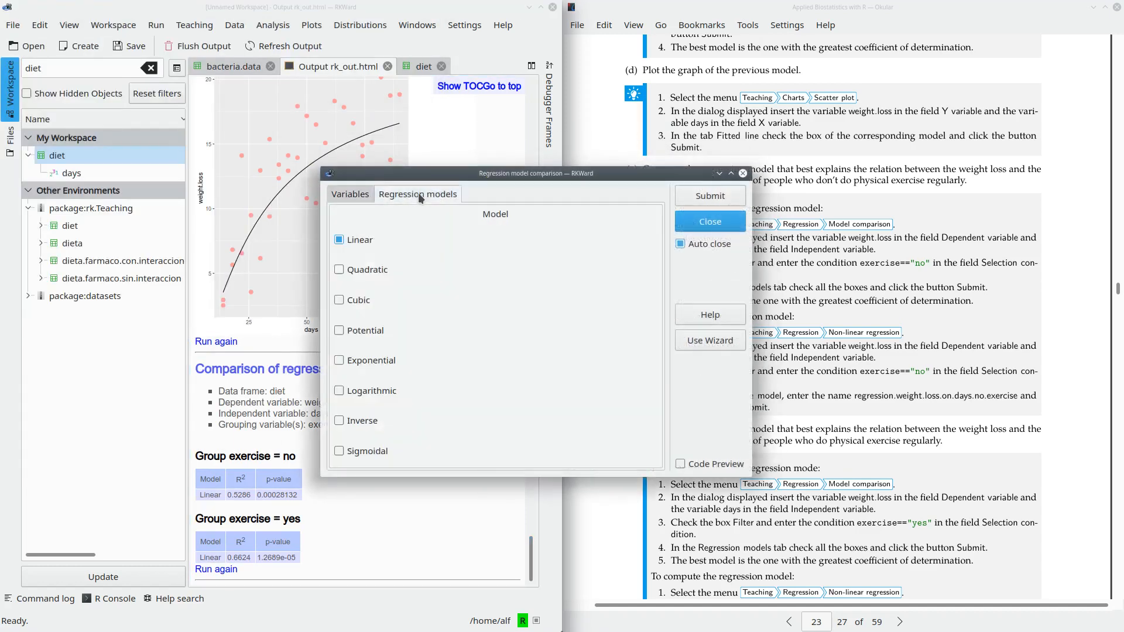
left_click(342, 270)
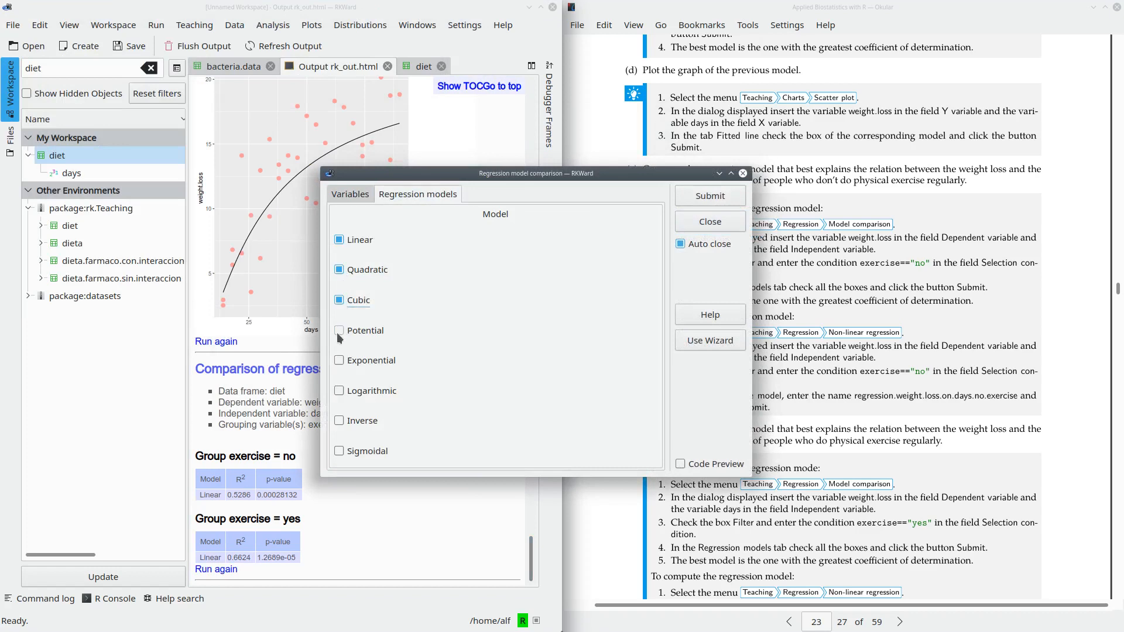
left_click(339, 360)
left_click(339, 391)
left_click(338, 421)
left_click(338, 451)
left_click(710, 195)
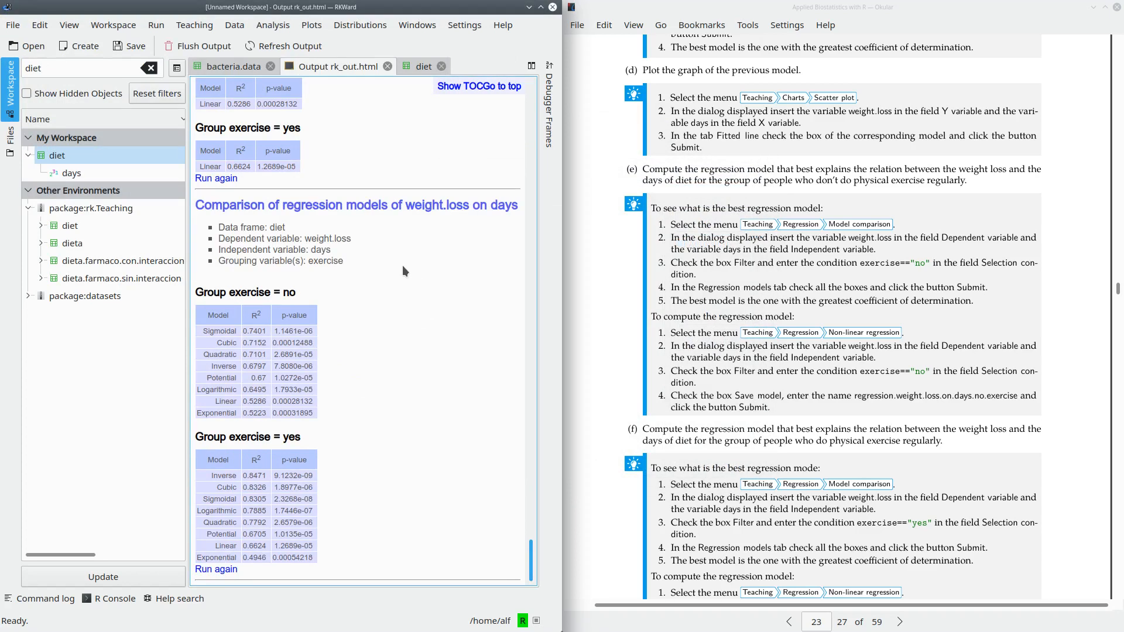
- Compare the R² values of the regression models in the exercise "no" and "yes" groups with those of the overall comparison
left_click_drag(197, 292, 299, 295)
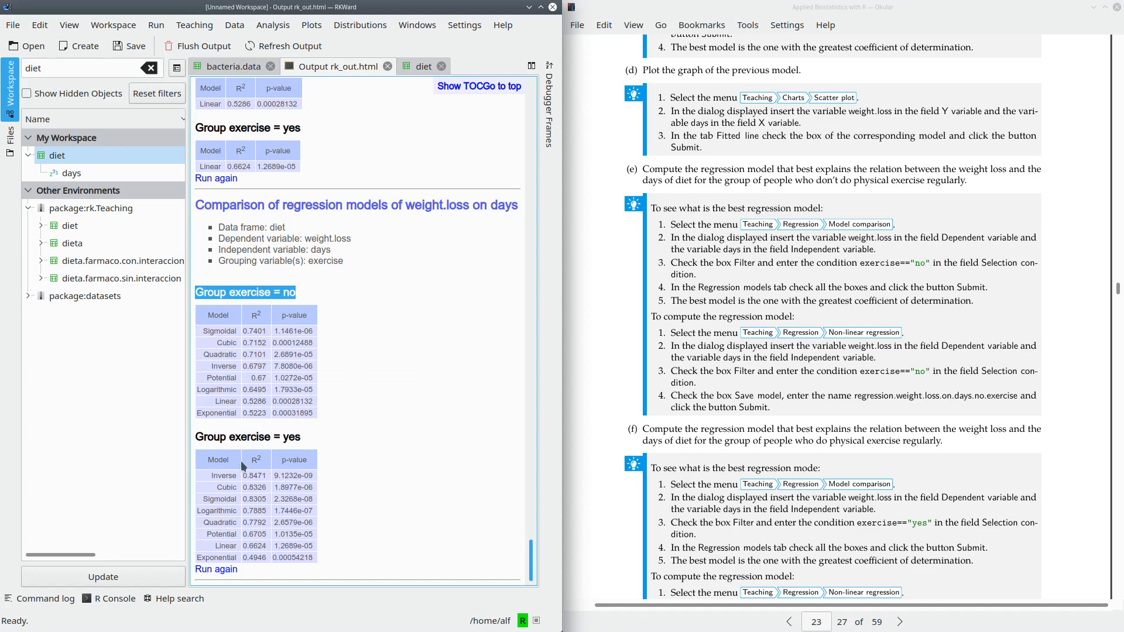
left_click_drag(195, 436, 301, 437)
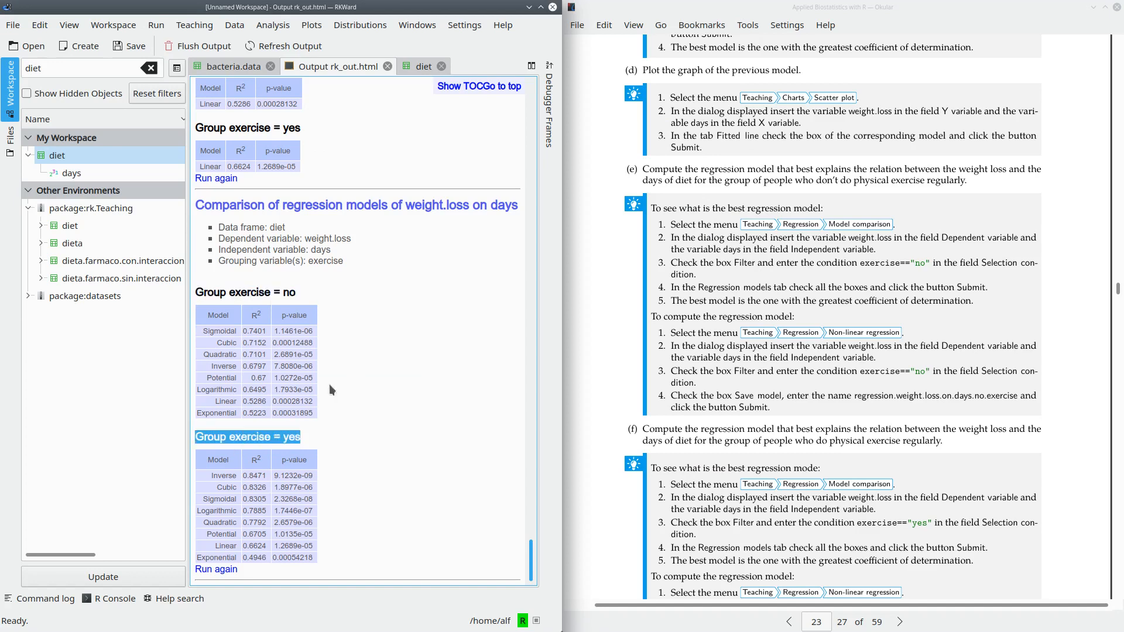
double_click(252, 331)
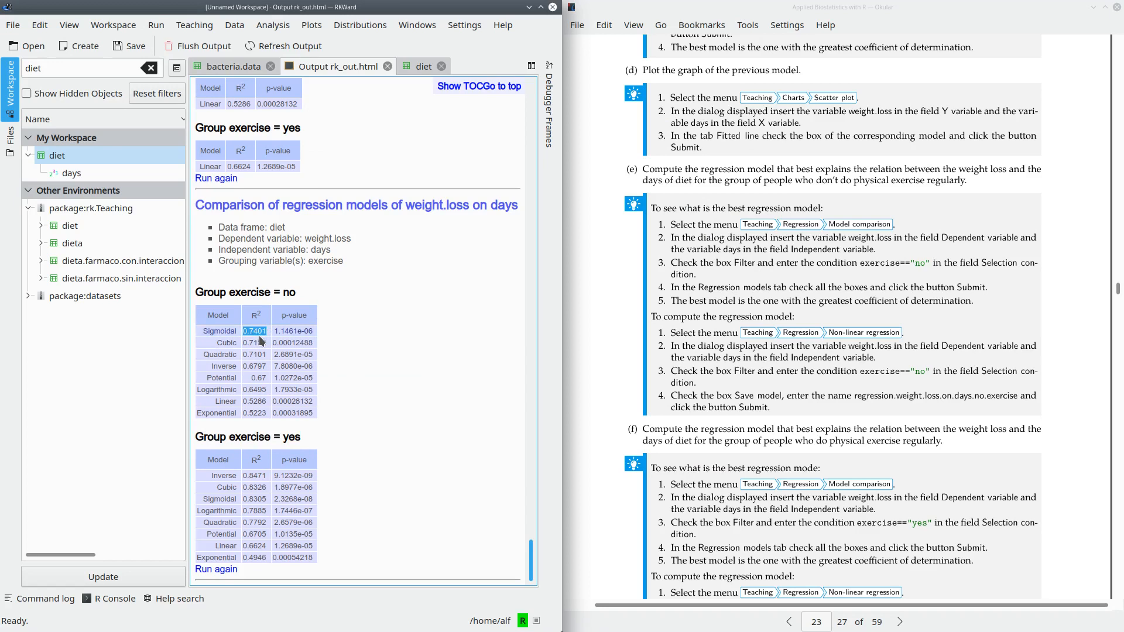
scroll(398, 346, "up", 5)
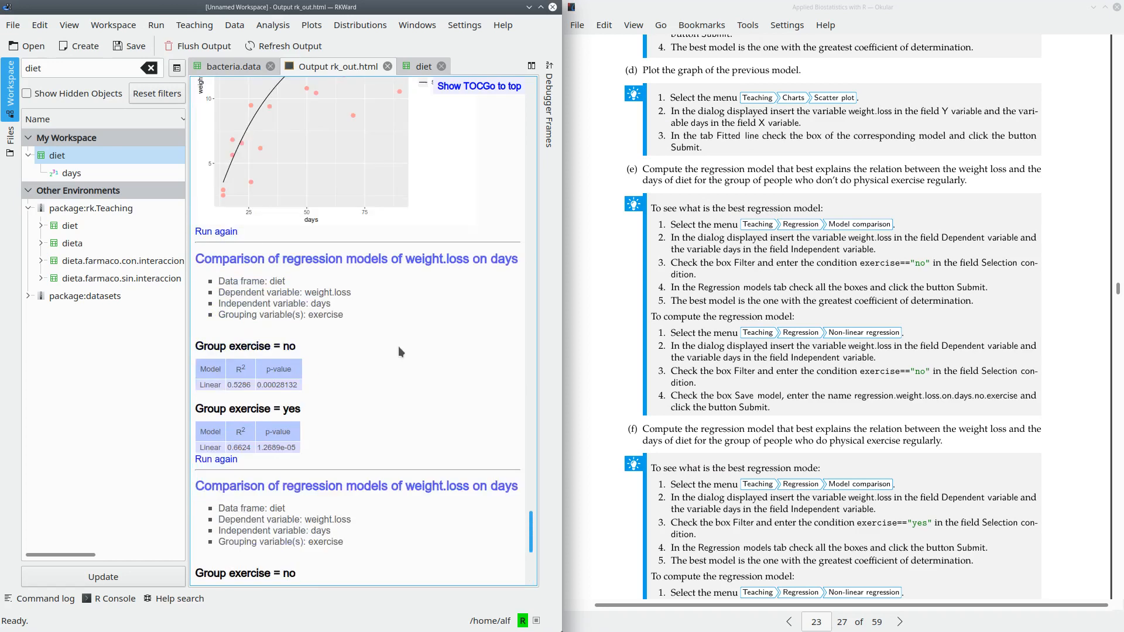
scroll(398, 346, "up", 10)
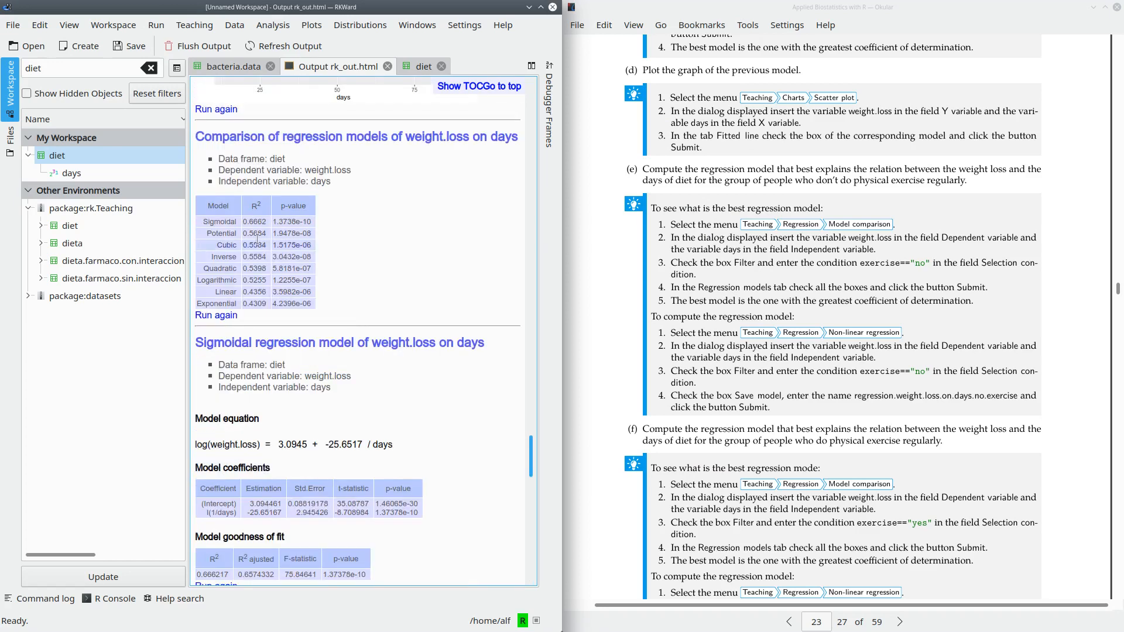
scroll(467, 347, "down", 7)
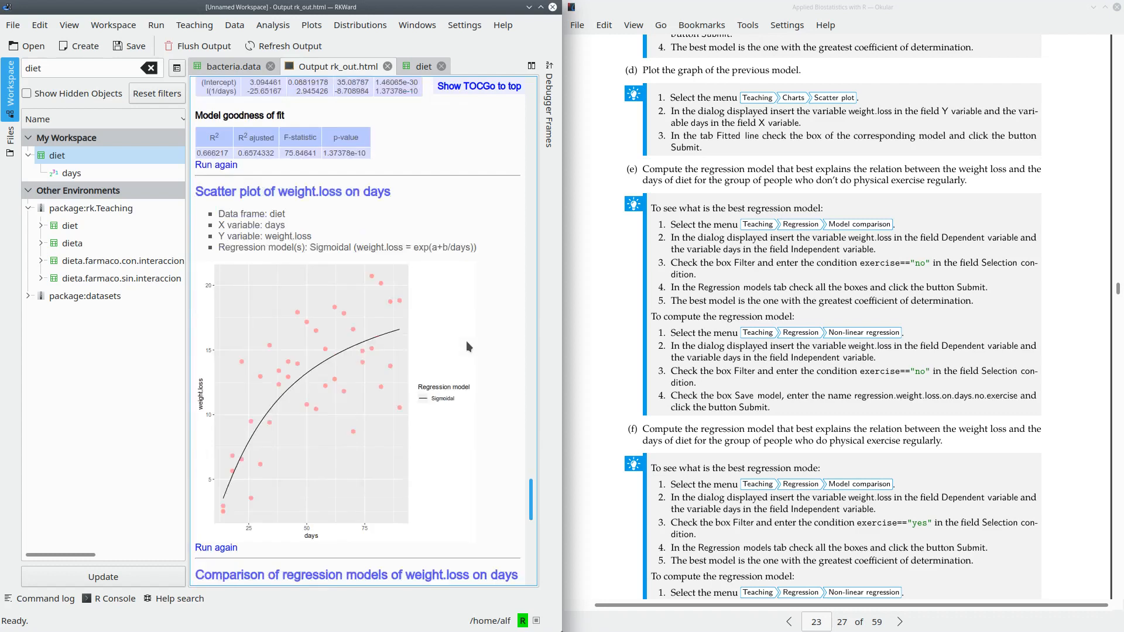
scroll(468, 346, "down", 6)
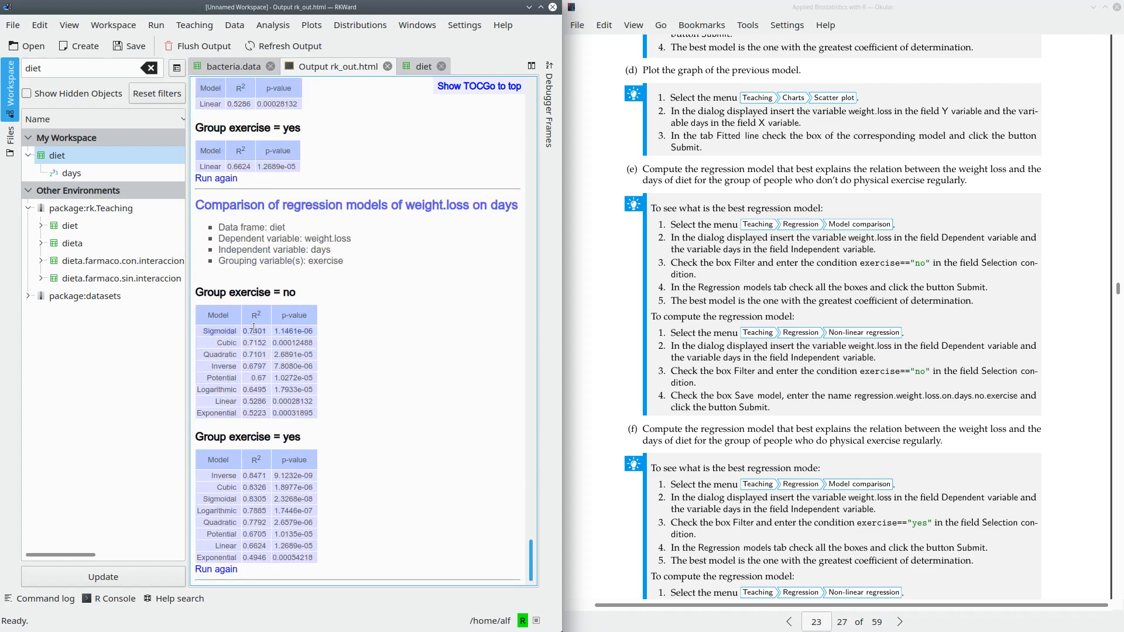
double_click(254, 330)
double_click(253, 475)
double_click(248, 330)
double_click(220, 477)
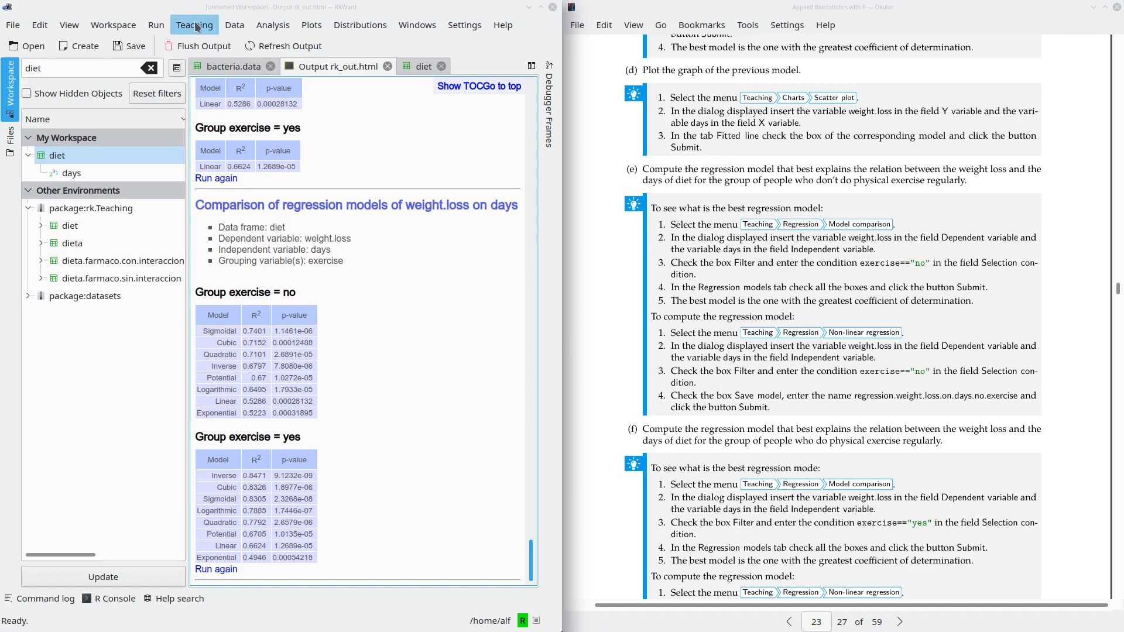
- Set up a non-linear regression on the diet data with weight.loss as dependent and days as independent variable
left_click(195, 26)
mouse_move(220, 190)
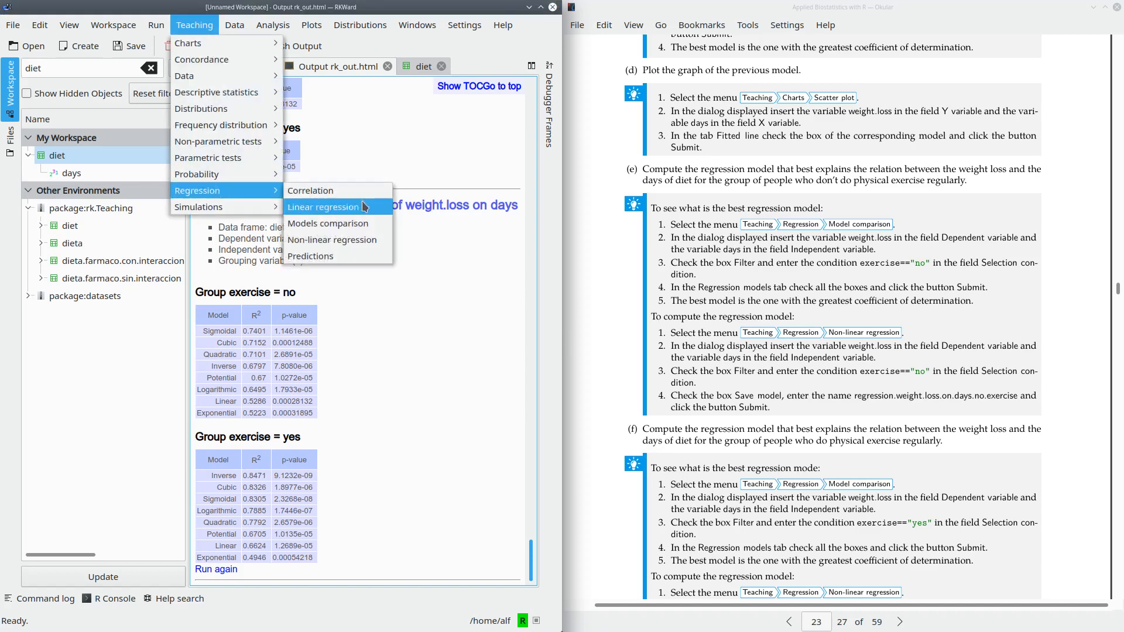
left_click(347, 239)
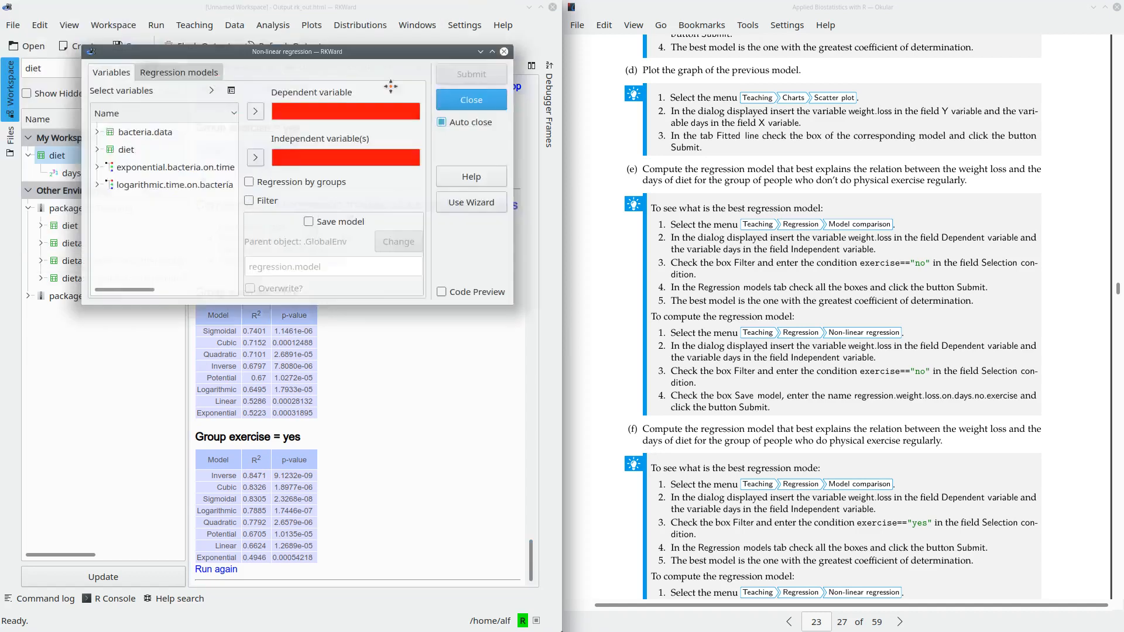
left_click_drag(390, 86, 647, 239)
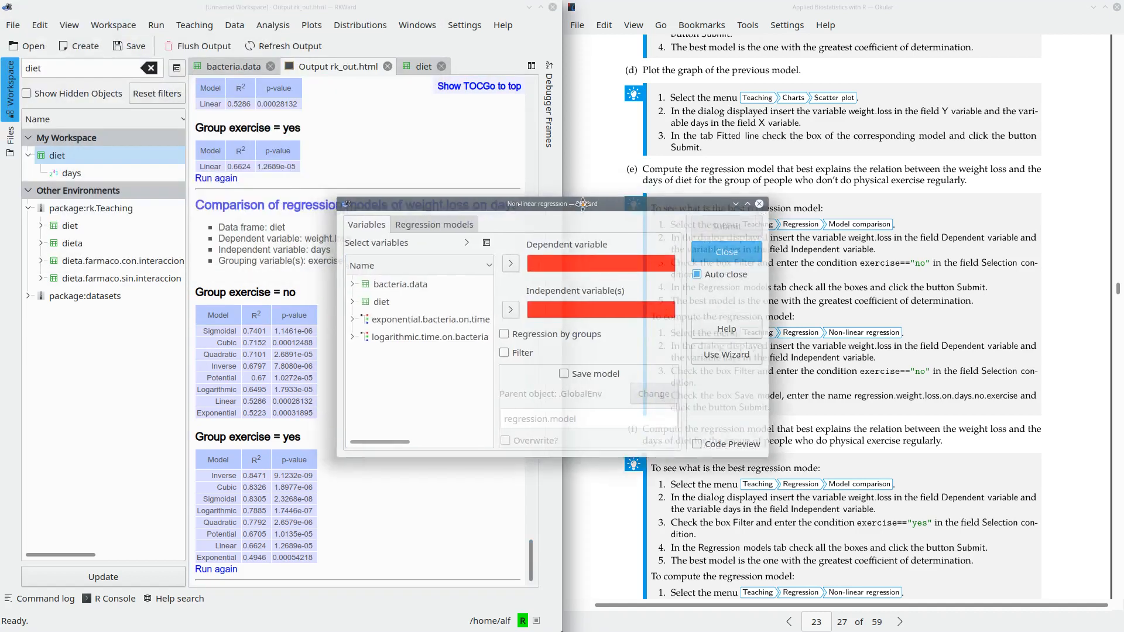
left_click(352, 302)
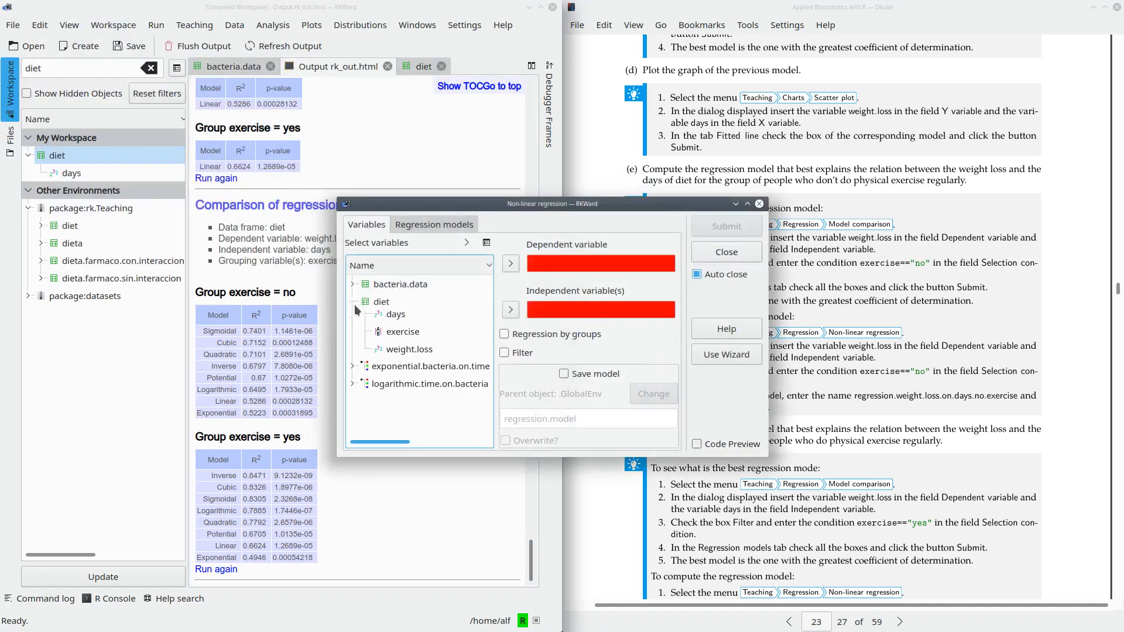
left_click(402, 322)
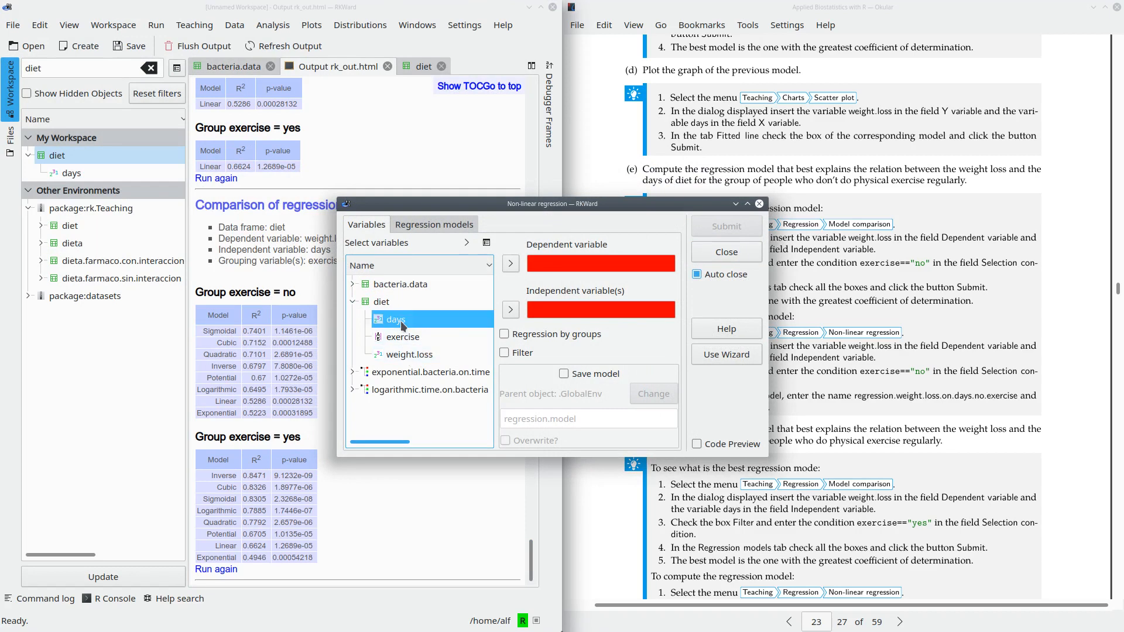
left_click(410, 354)
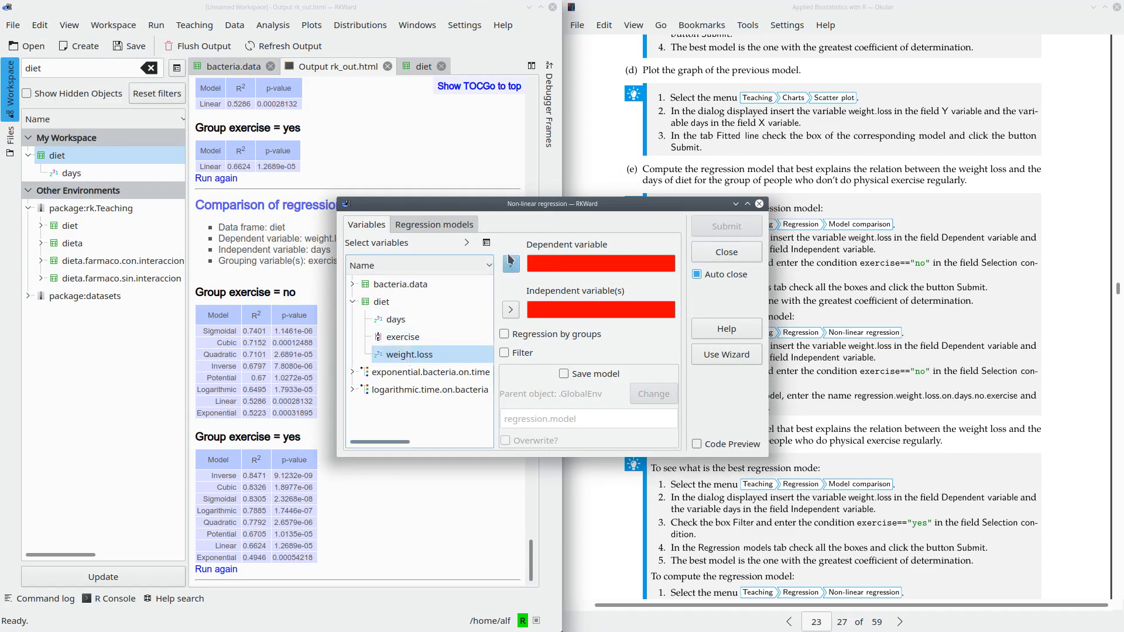
left_click(511, 263)
left_click(463, 319)
left_click(510, 310)
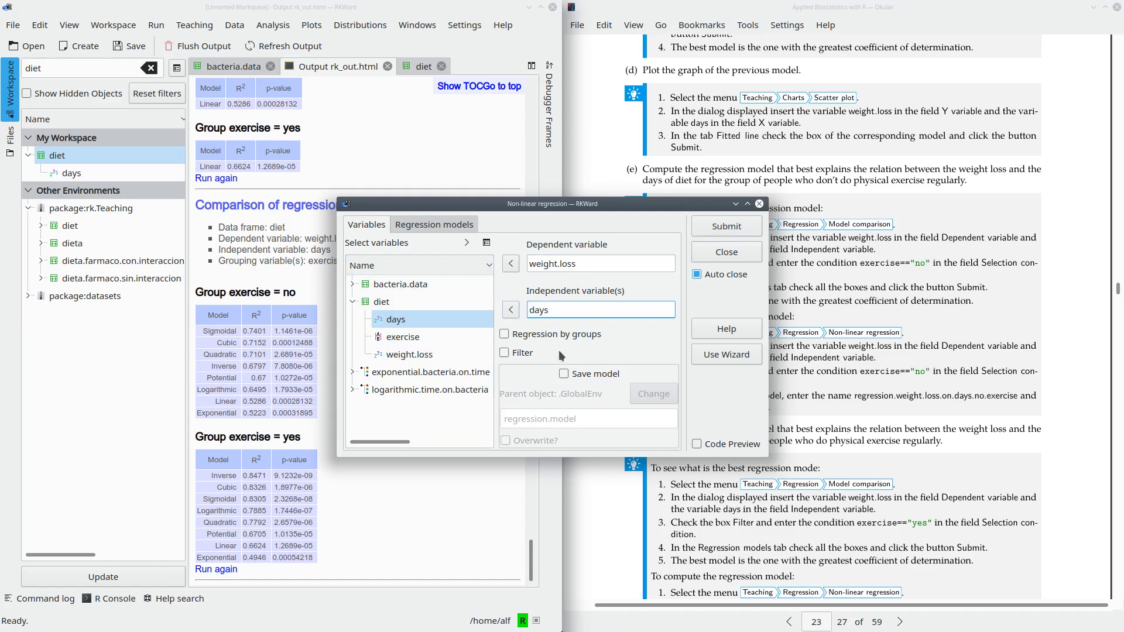
- Group the non-linear regression by exercise, choose the Sigmoidal model and run it
left_click(505, 334)
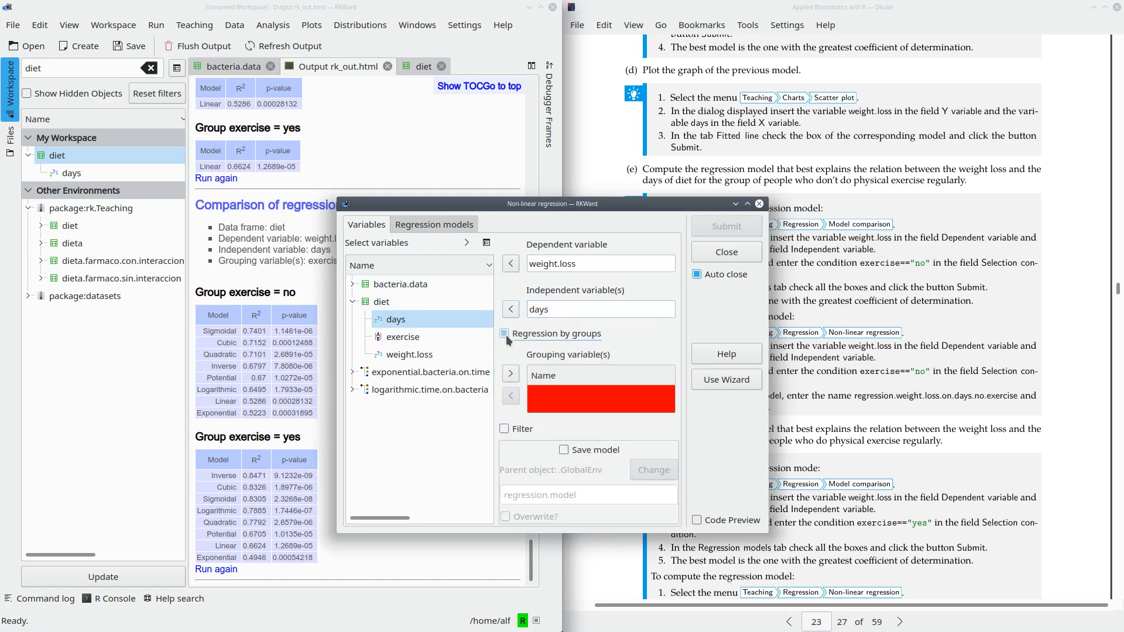
left_click(398, 338)
left_click(510, 373)
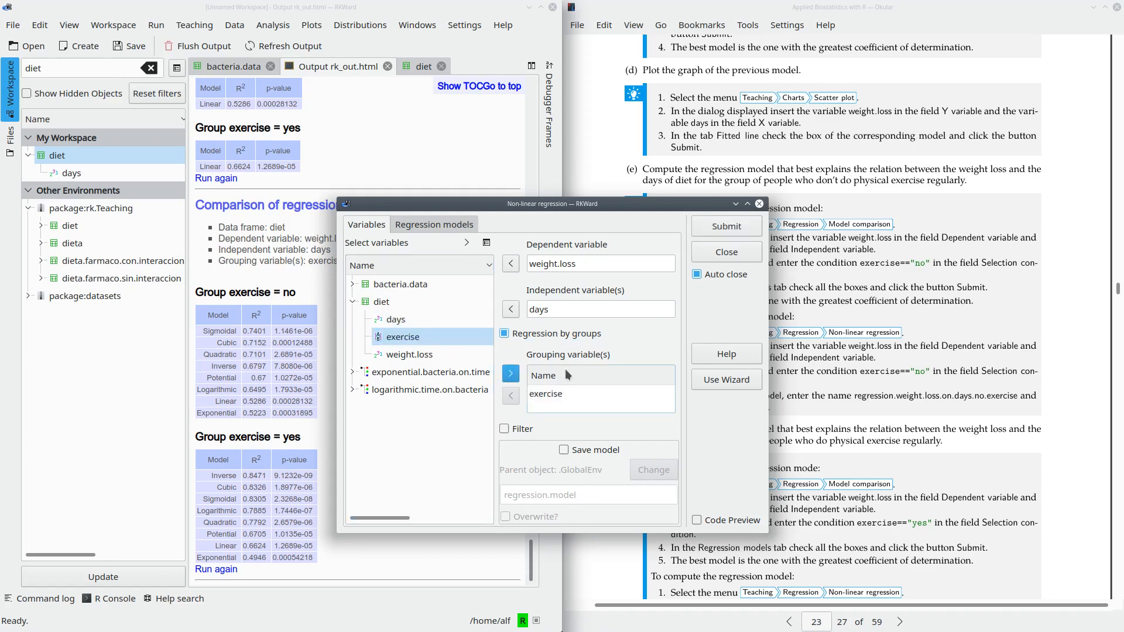
left_click(420, 226)
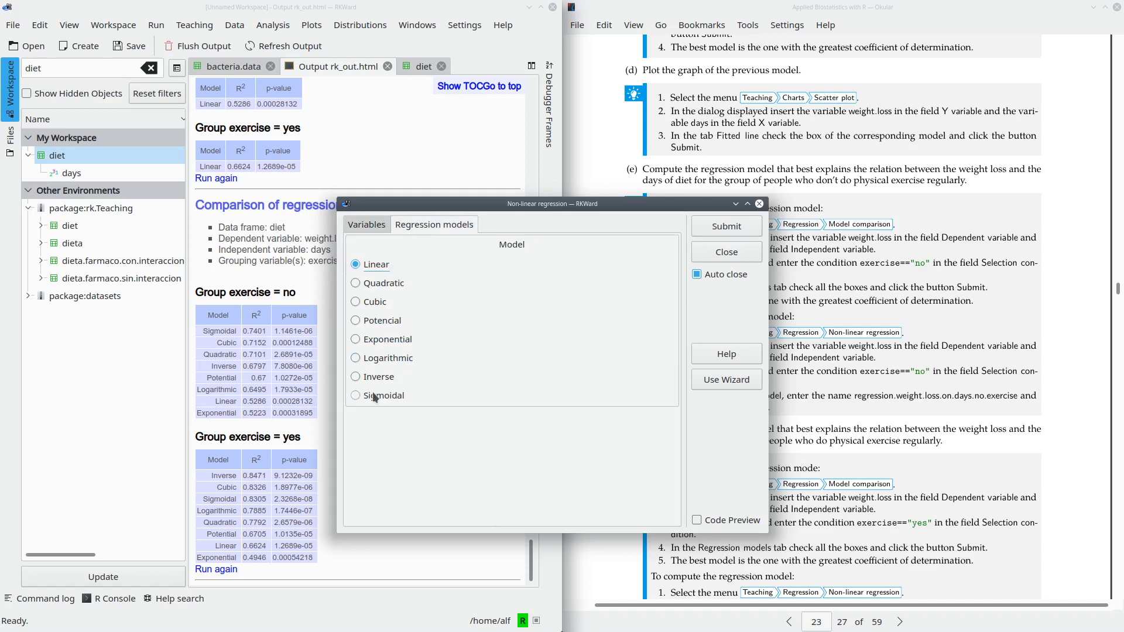
left_click(356, 398)
left_click(726, 227)
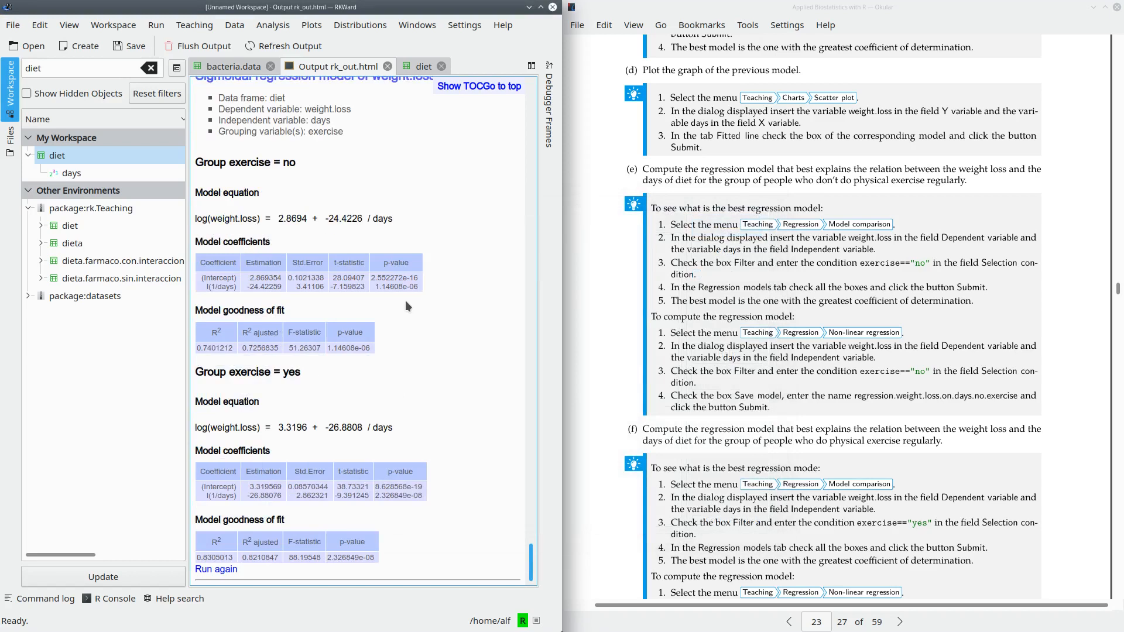
- Examine the sigmoidal regression results for both exercise groups and the model equation of the "no" group
left_click_drag(194, 162, 314, 161)
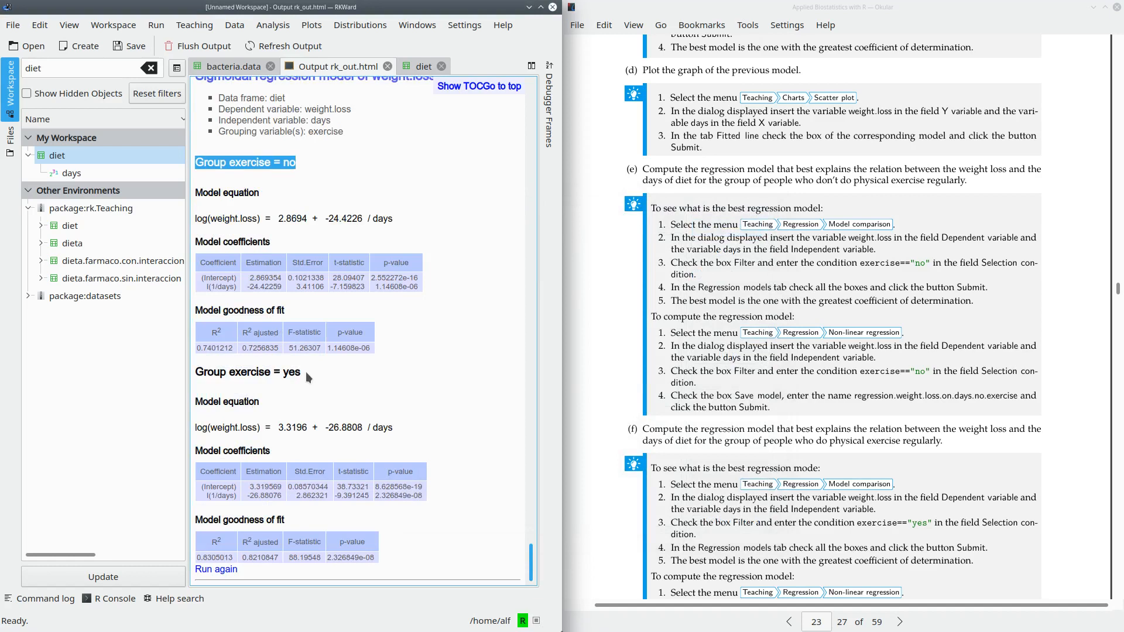
left_click_drag(303, 373, 195, 371)
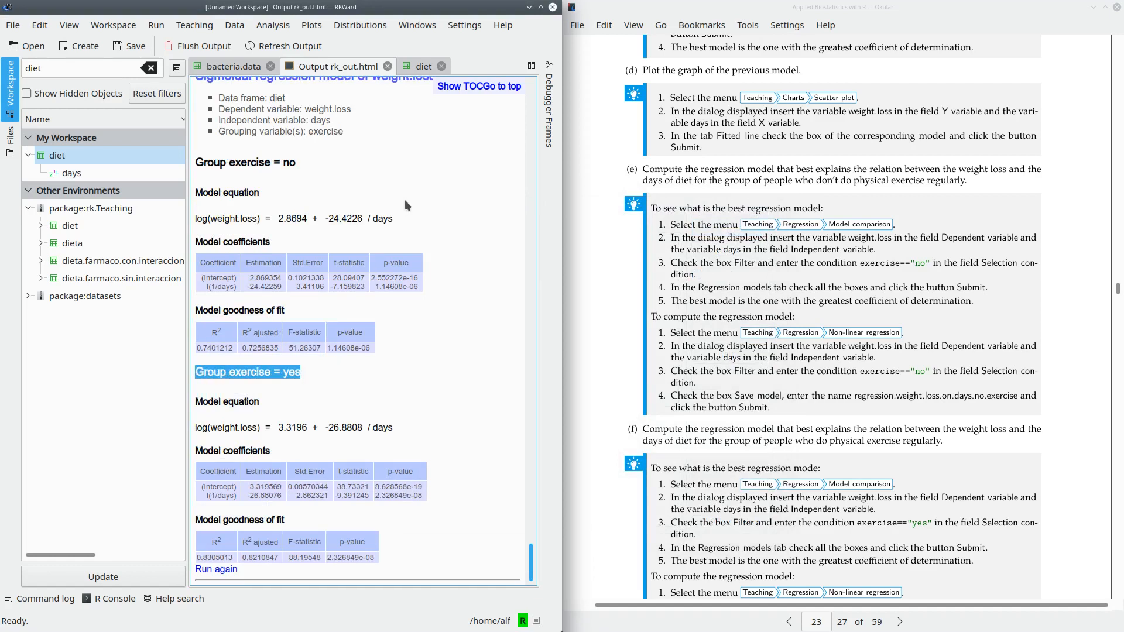
left_click(321, 399)
left_click_drag(196, 372, 407, 558)
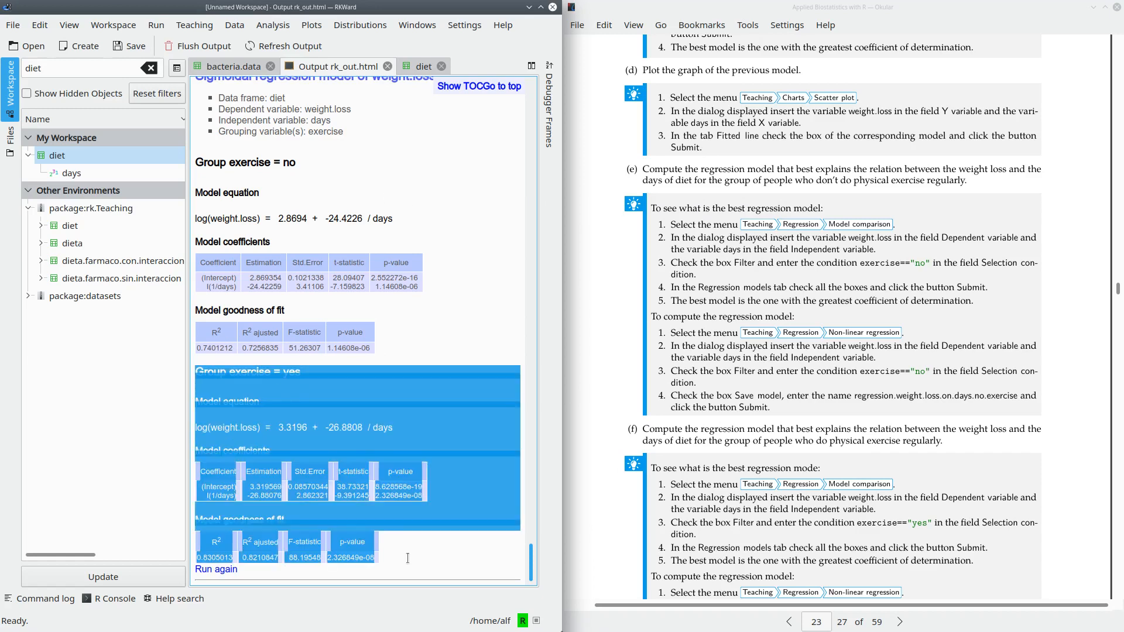
left_click(313, 206)
left_click_drag(407, 221, 194, 221)
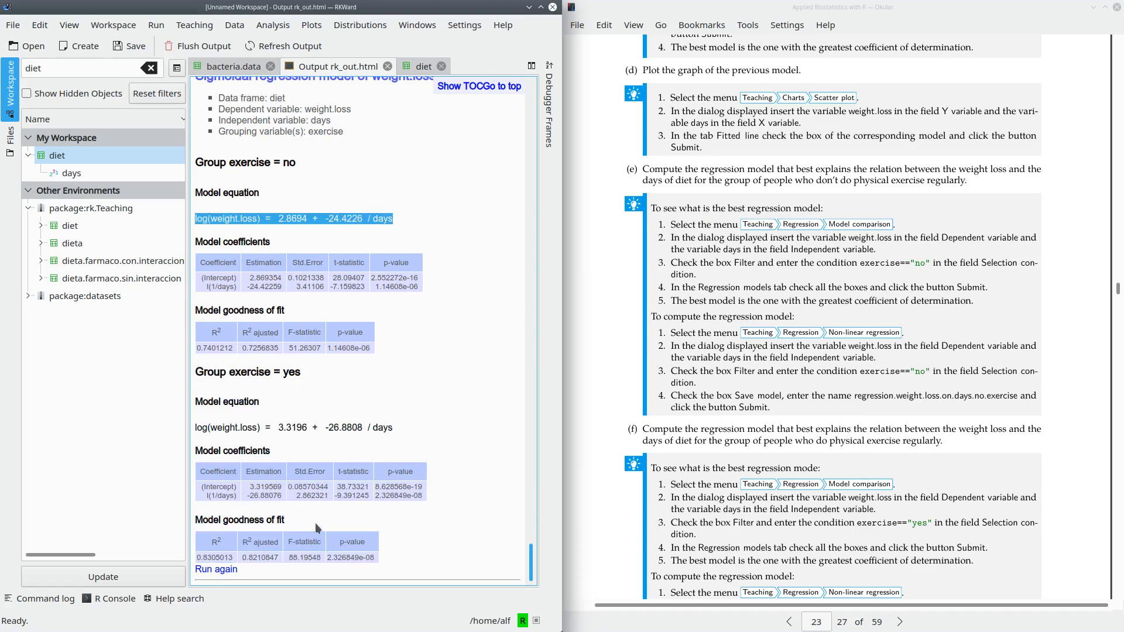
- Reopen the sigmoidal regression of weight.loss on days for another run and turn off regression by groups
left_click(230, 572)
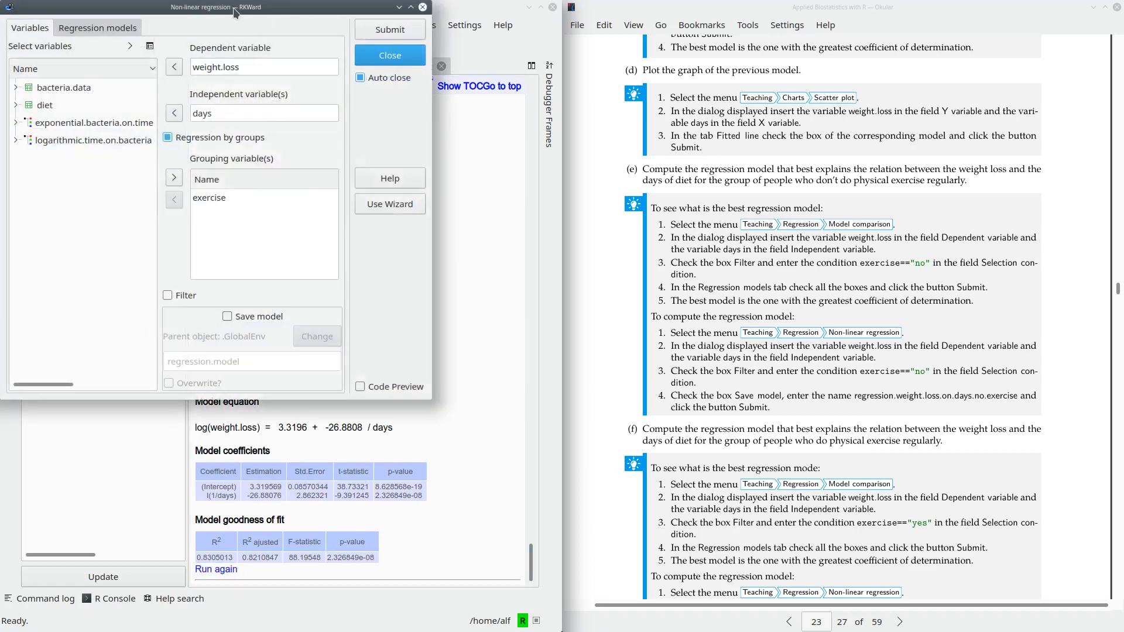
left_click_drag(236, 13, 571, 134)
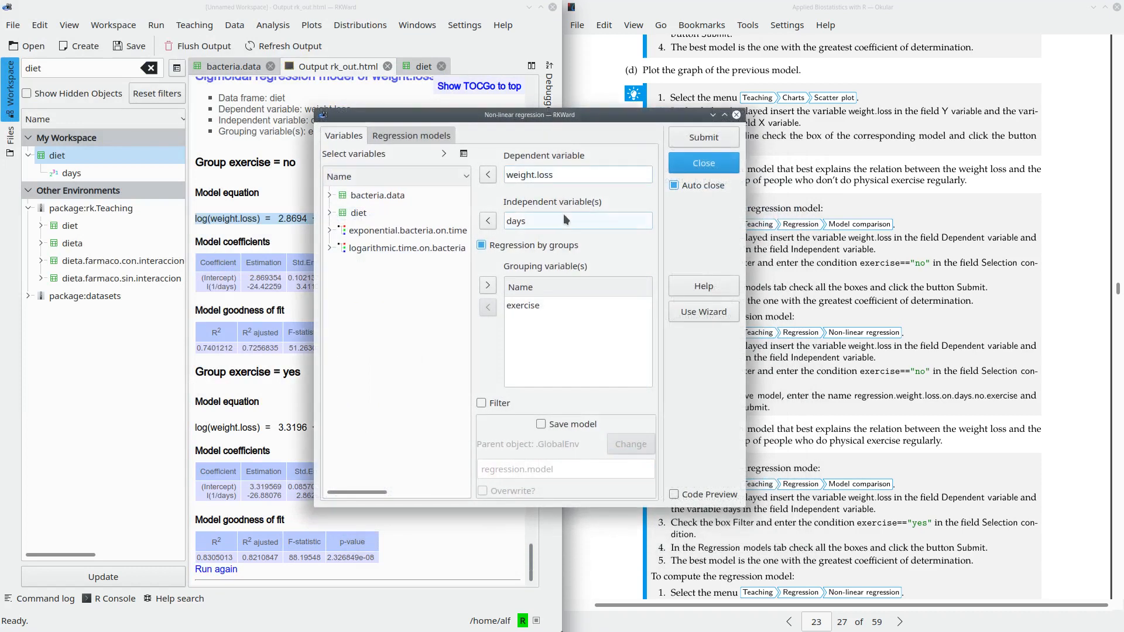
left_click(482, 245)
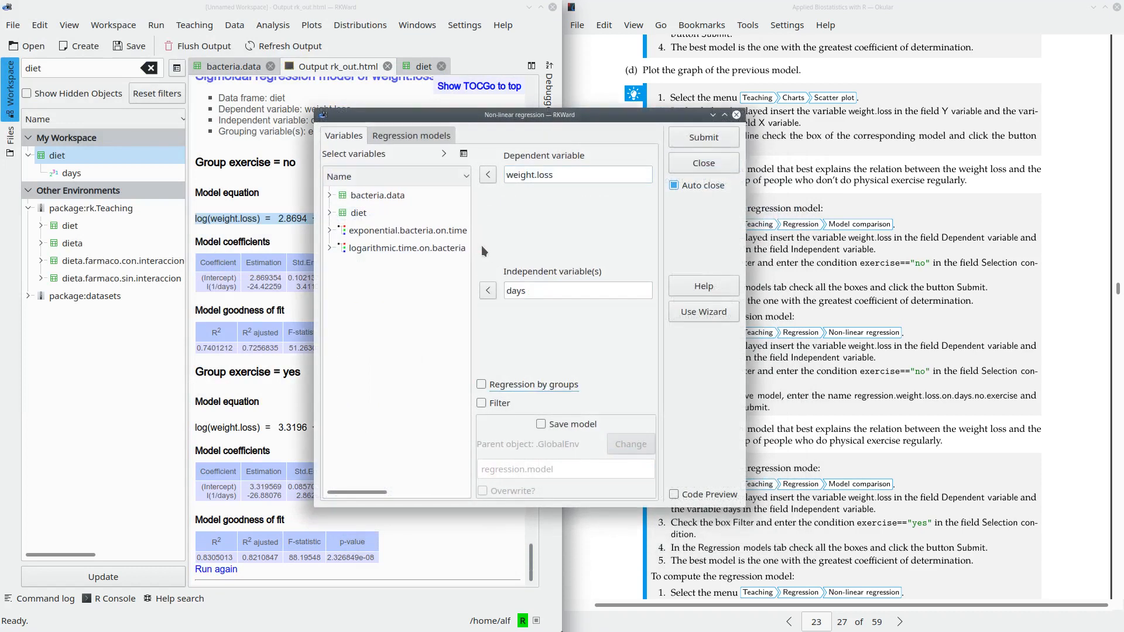
- Filter the regression with the selection condition exercise=="no" and review the chosen regression model type
left_click(481, 402)
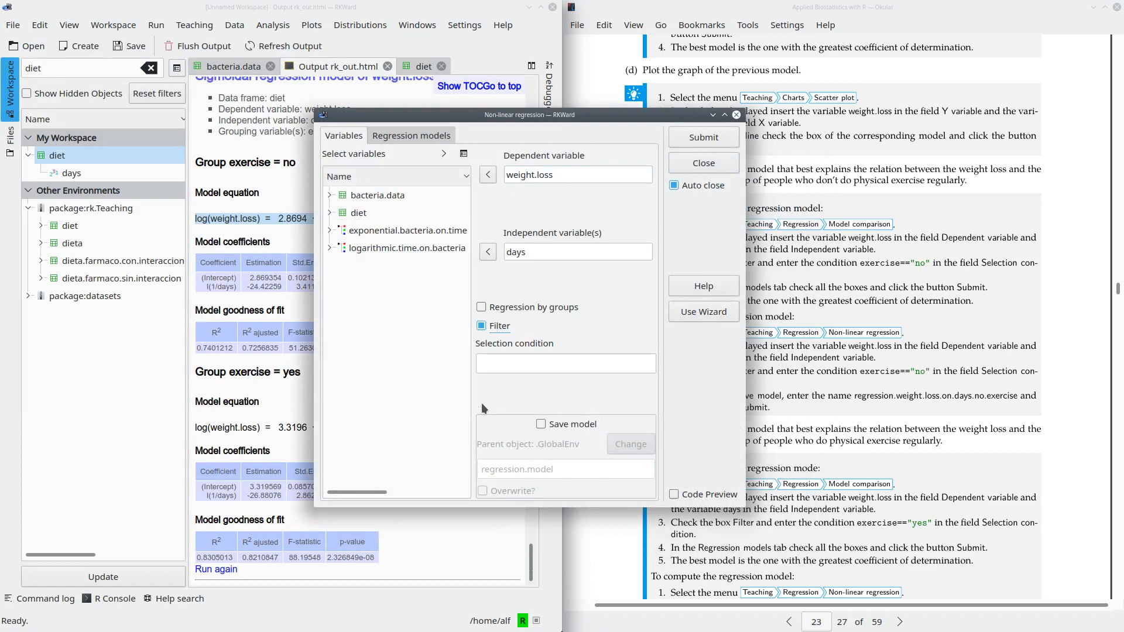
left_click(489, 366)
left_click(330, 214)
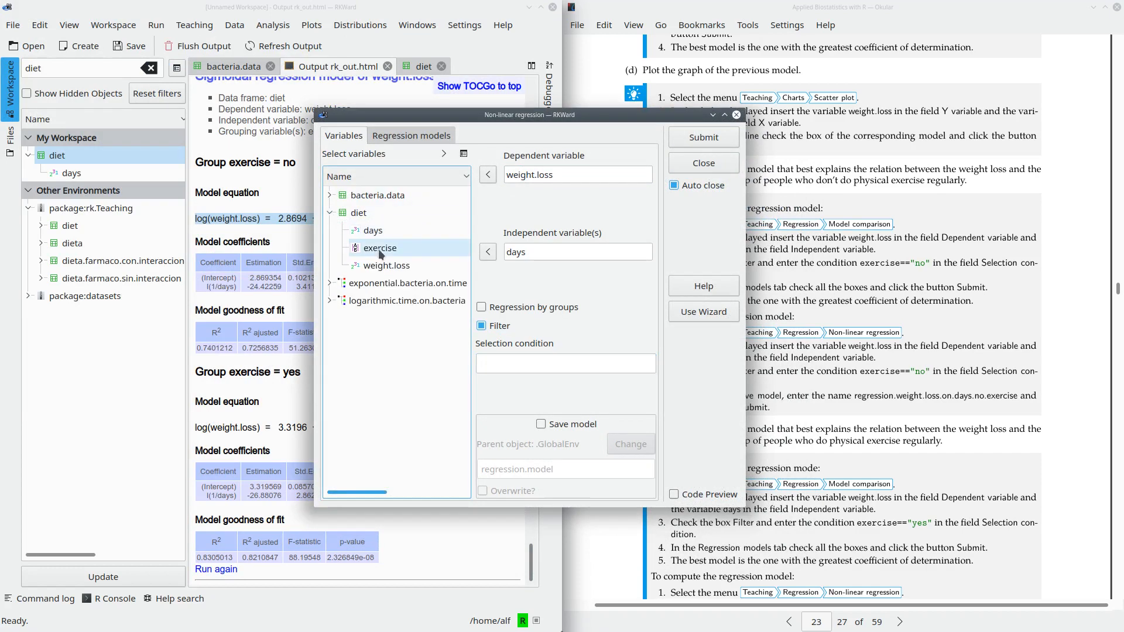
left_click(512, 364)
type("exercise")
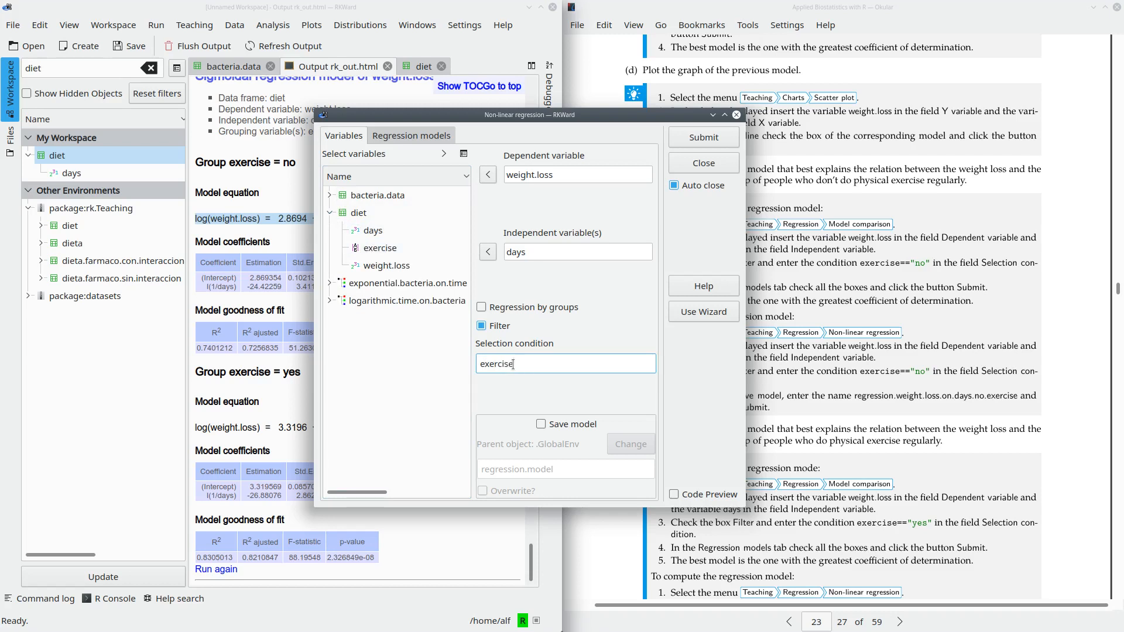
type("== \"no\"")
left_click_drag(505, 366, 481, 363)
left_click(509, 366)
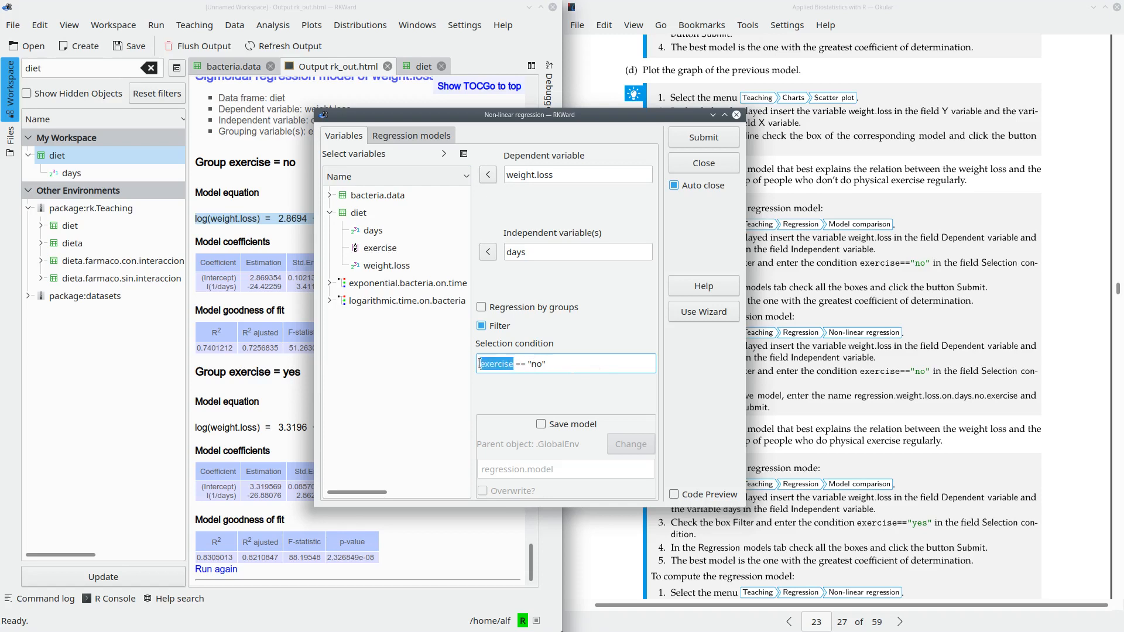
double_click(537, 363)
left_click(604, 357)
left_click(401, 136)
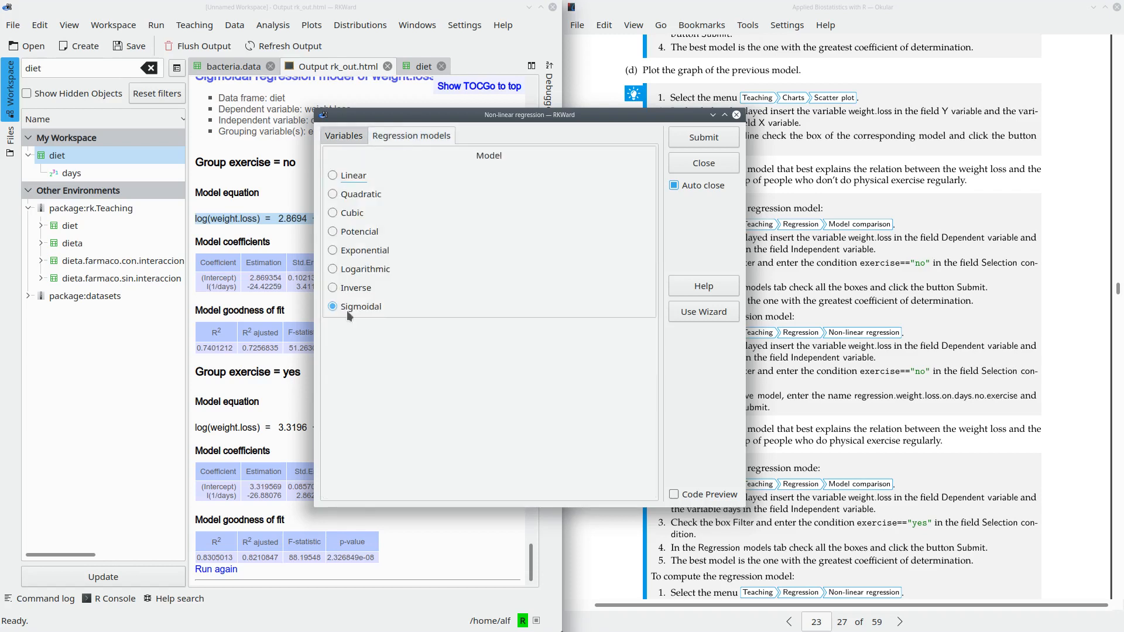
- Enable saving the model under the name sigmoidal.weight.on.days and run the sigmoidal regression
left_click(341, 138)
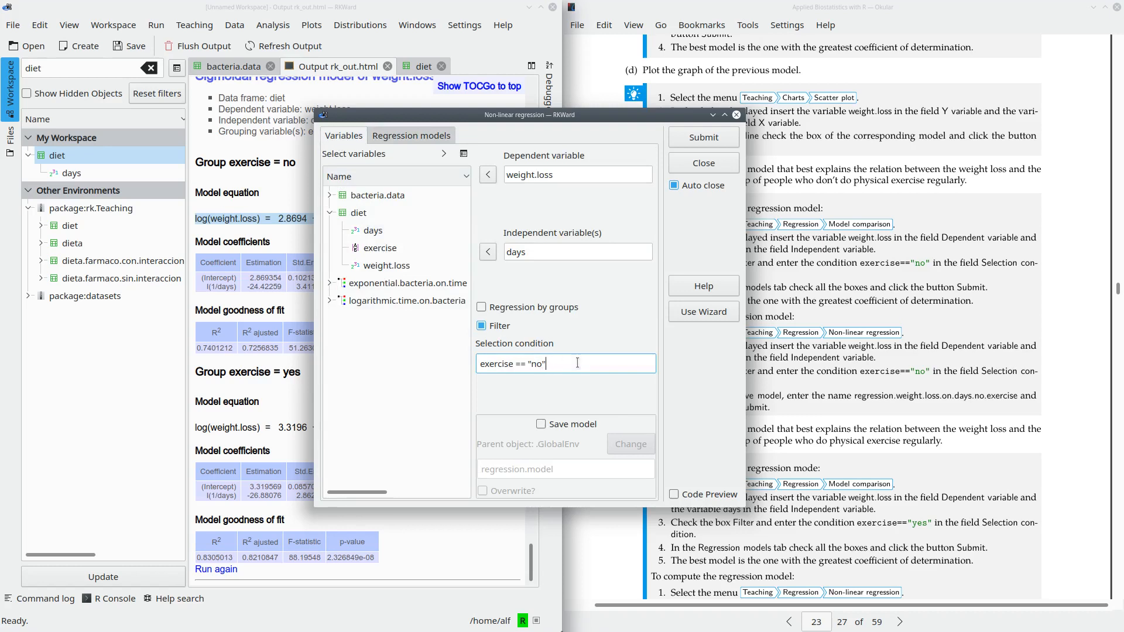
left_click(541, 423)
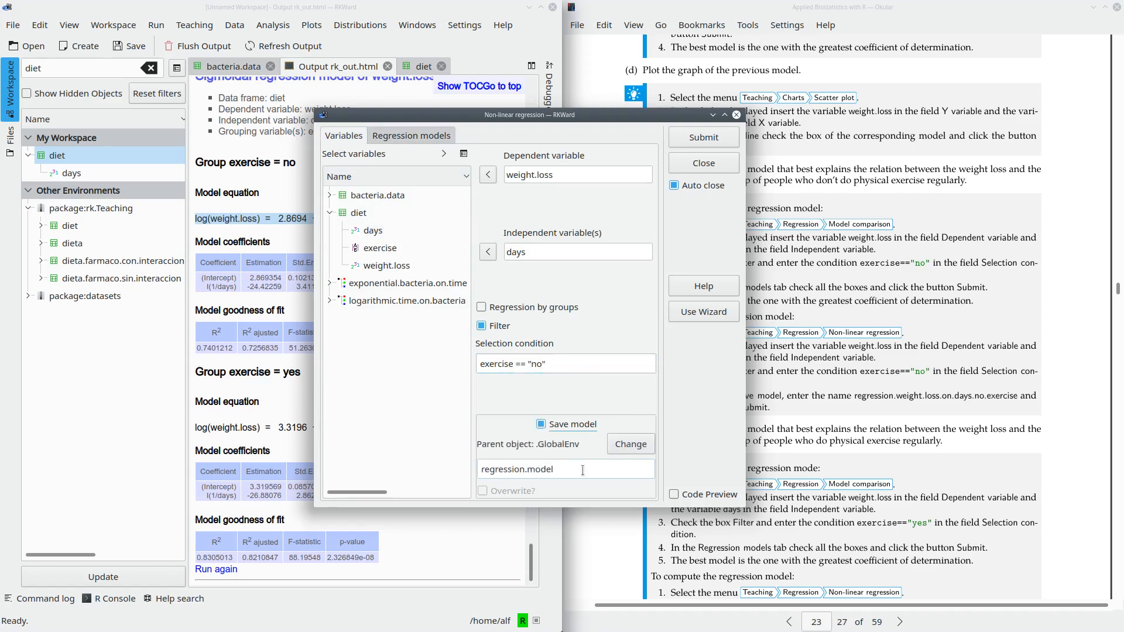
left_click_drag(568, 468, 435, 464)
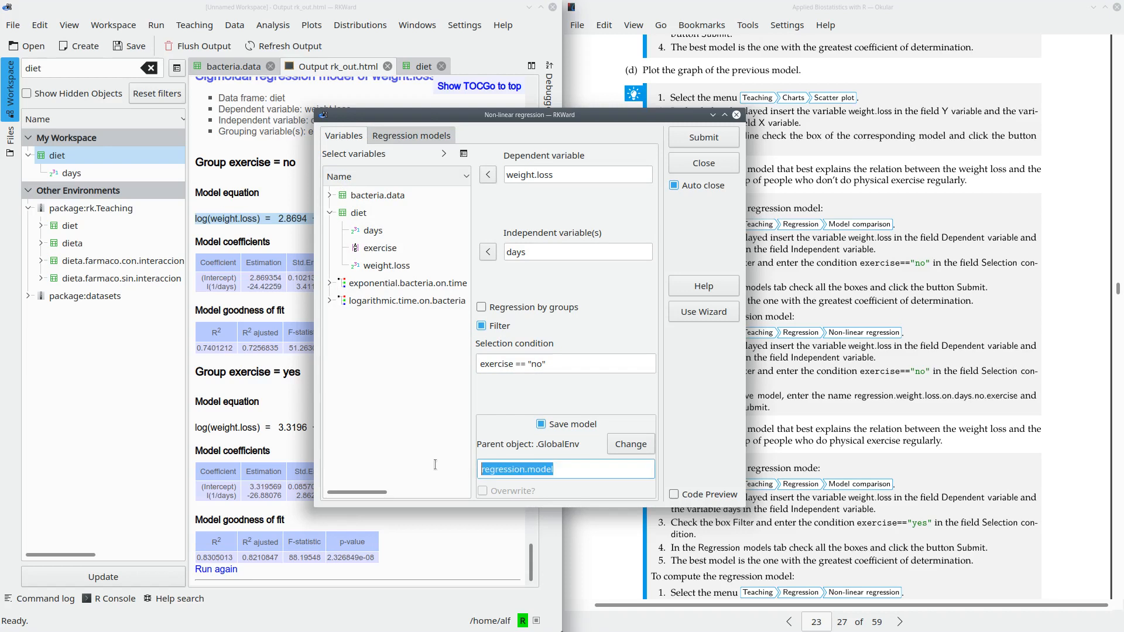
type("si")
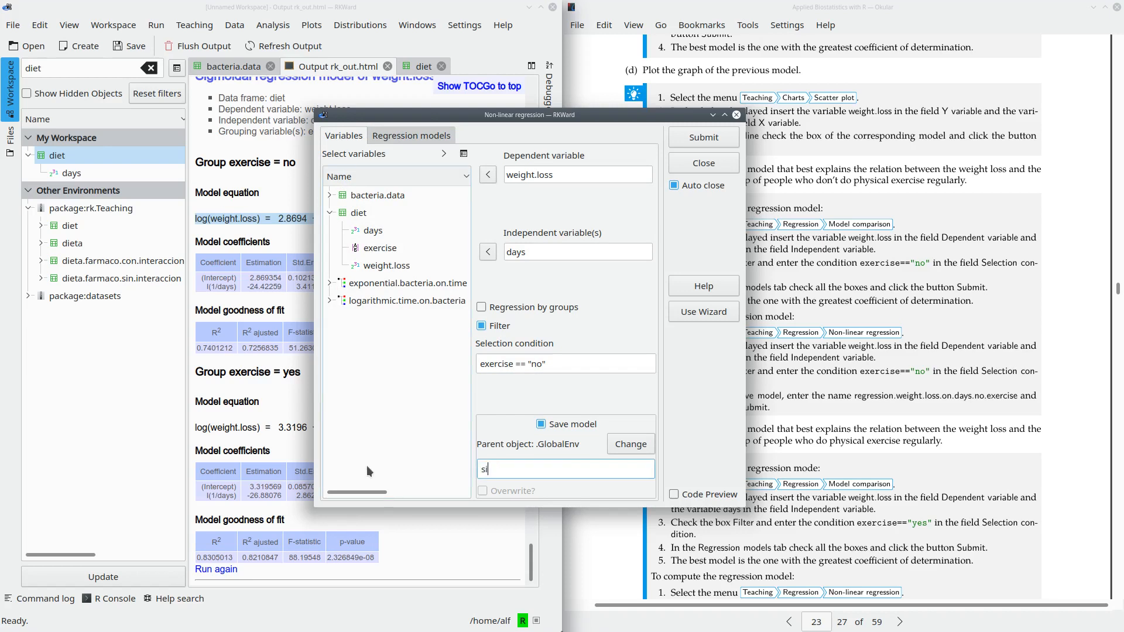
type("gmoidal.weight.on.days")
left_click(690, 141)
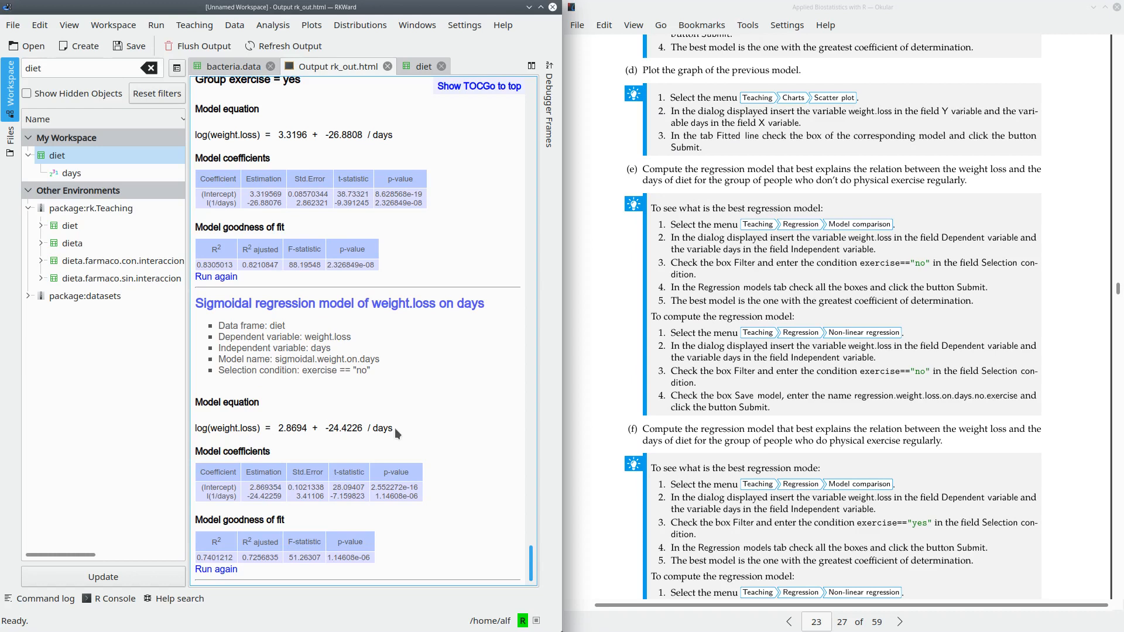
- Compare the new sigmoidal model equation with the earlier equation for the exercise "no" group
left_click_drag(394, 428, 193, 432)
scroll(398, 342, "up", 5)
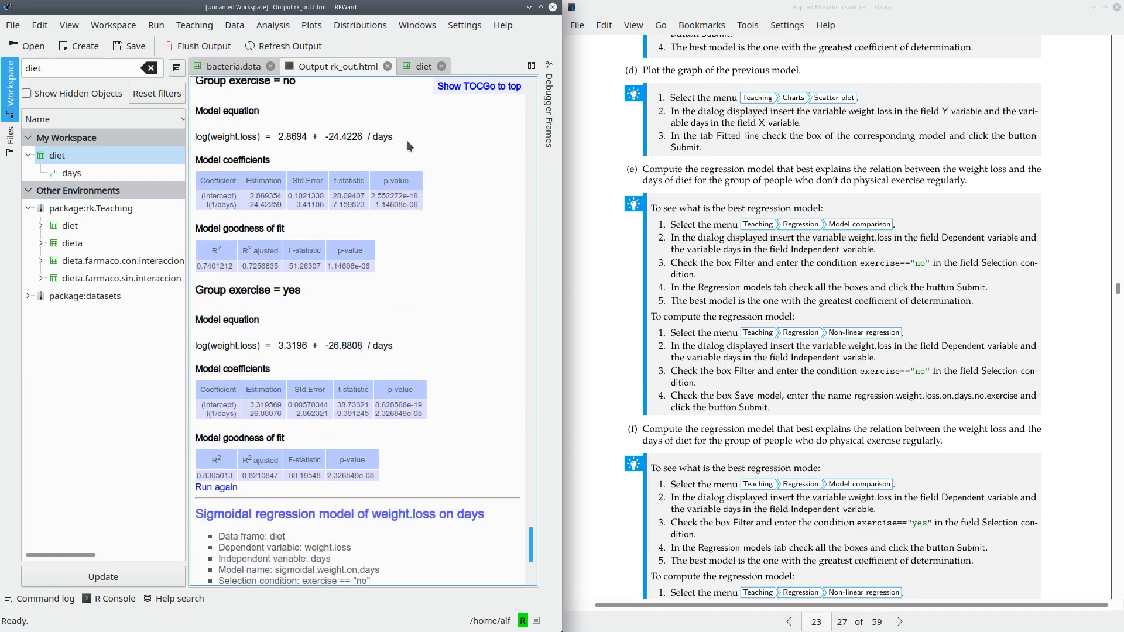
left_click_drag(403, 138, 194, 138)
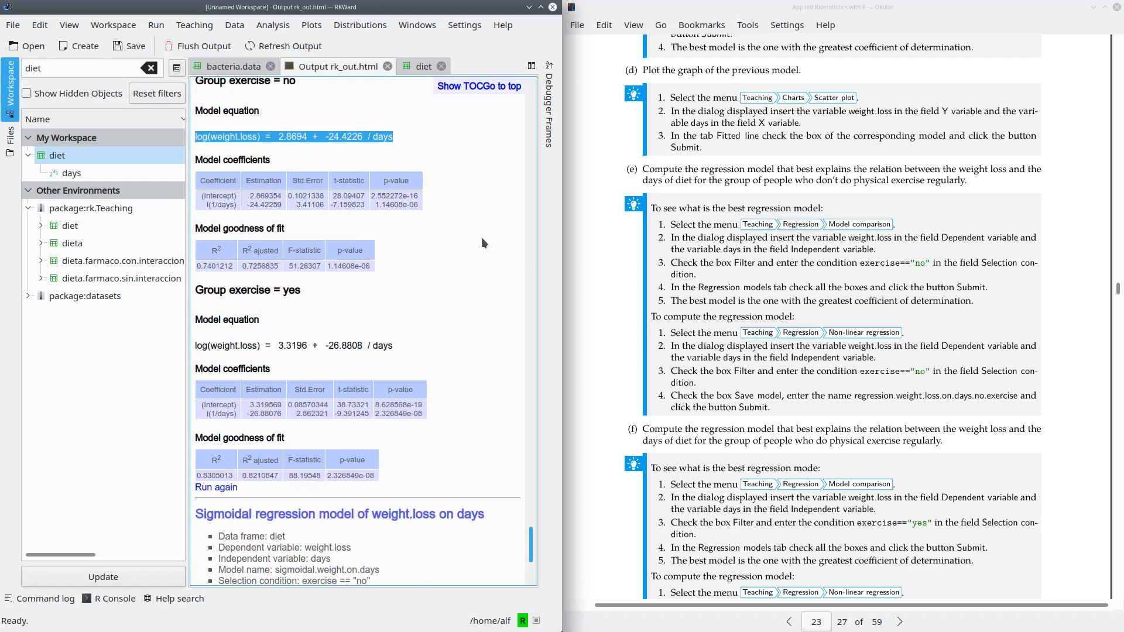
scroll(482, 243, "down", 5)
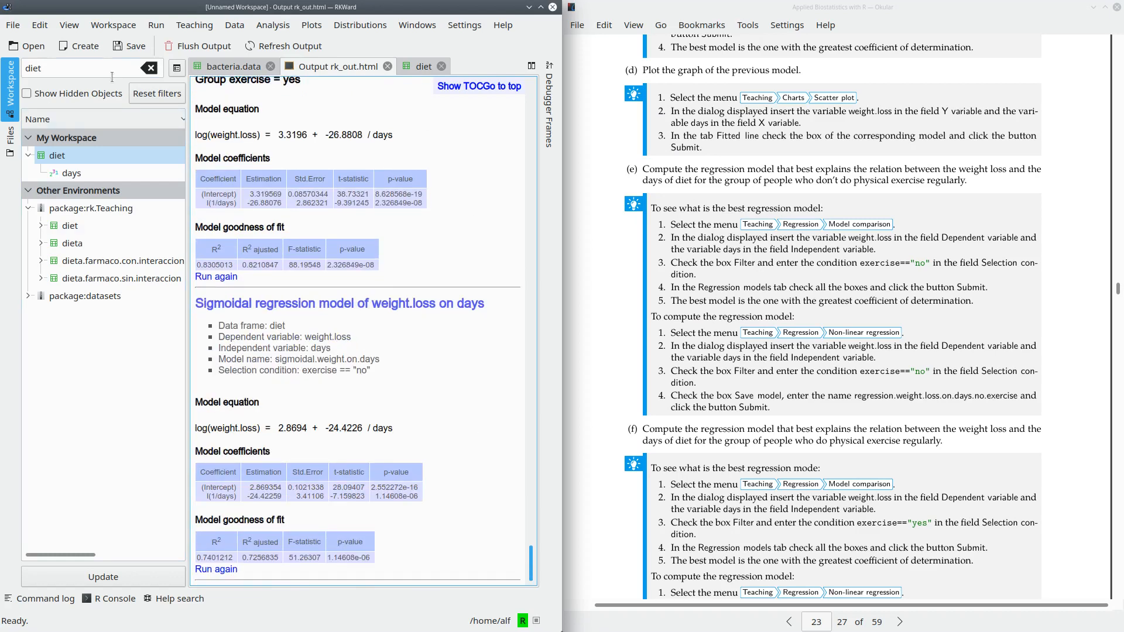
- Clear the workspace search filter and locate the saved sigmoidal.weight.on.days model
left_click(152, 69)
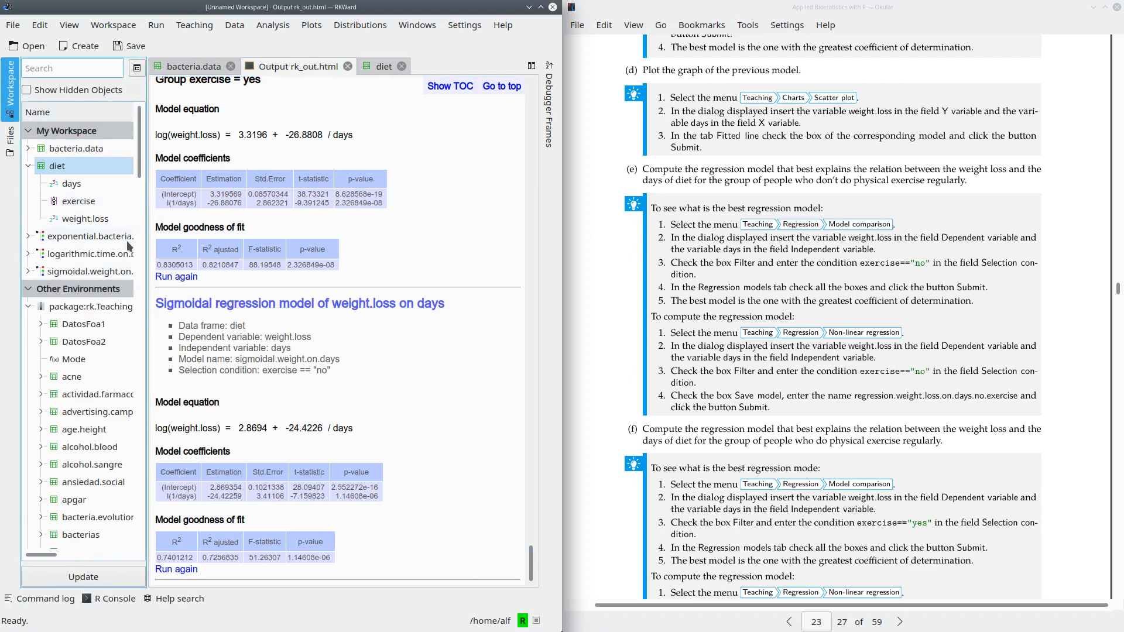
left_click(77, 272)
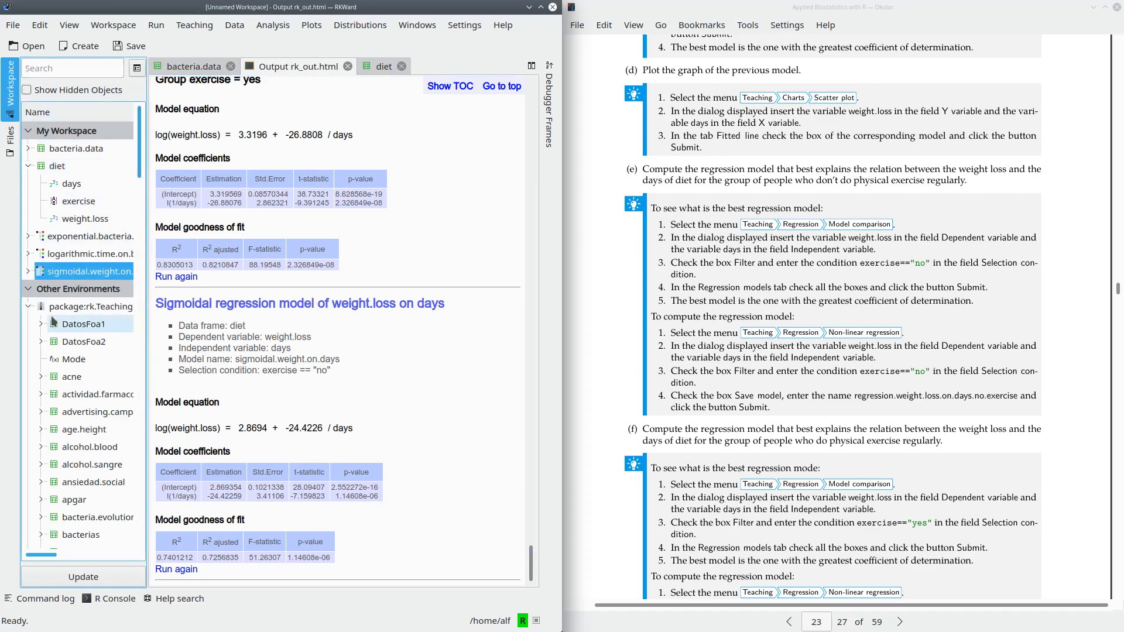
left_click(457, 363)
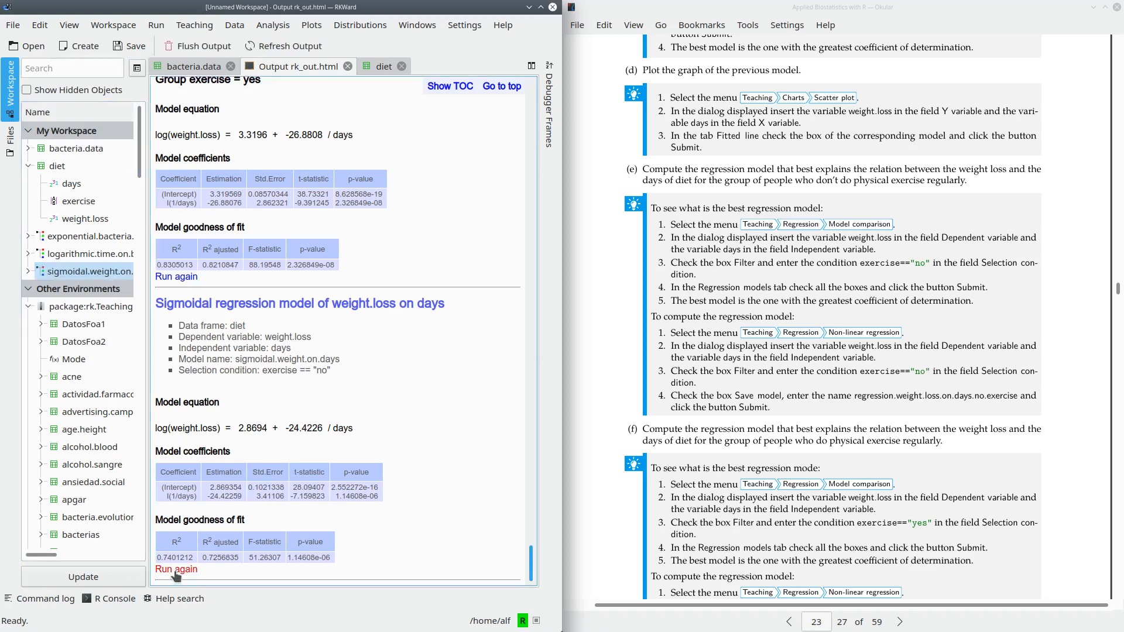
- Reopen the latest regression of weight.loss on days for another run and change the model type to Inverse
left_click(177, 570)
left_click_drag(245, 8, 510, 186)
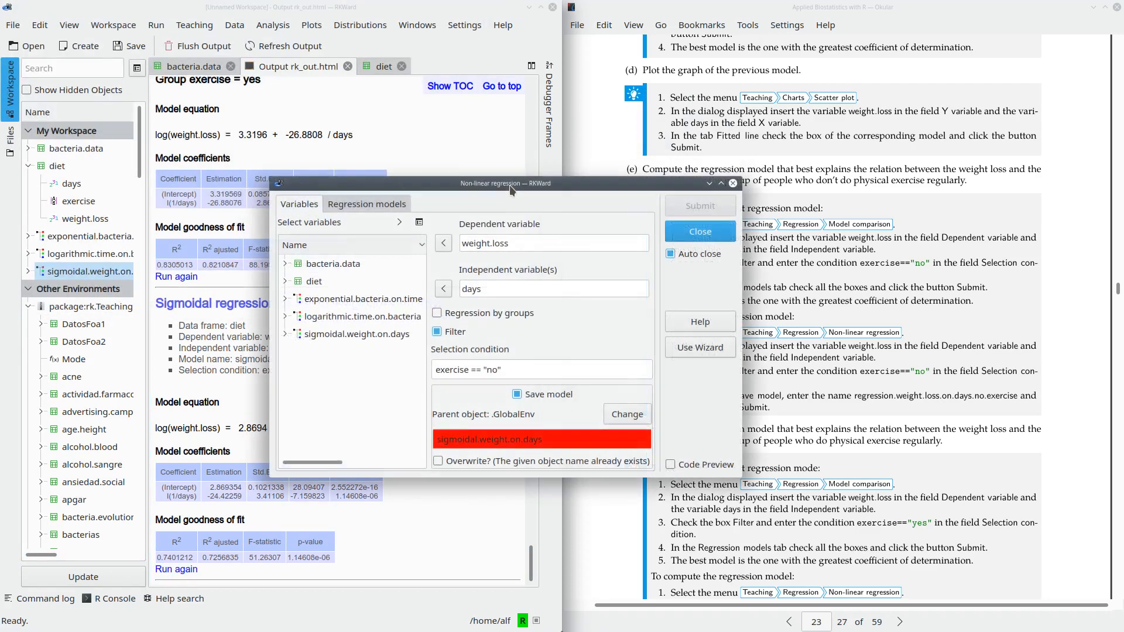
left_click(369, 203)
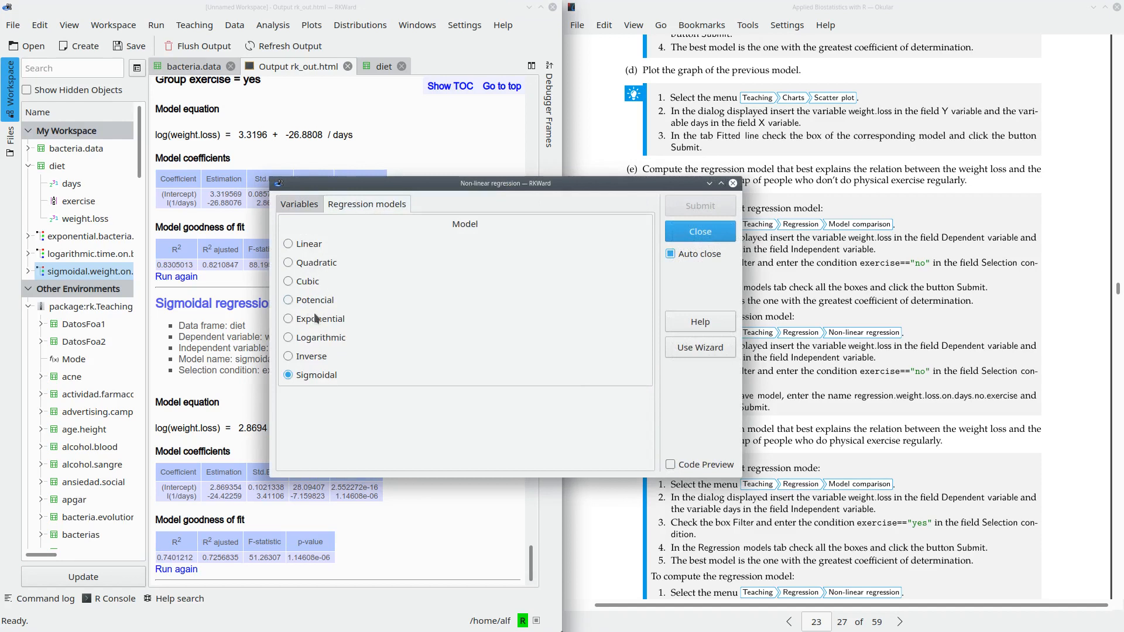
left_click(305, 356)
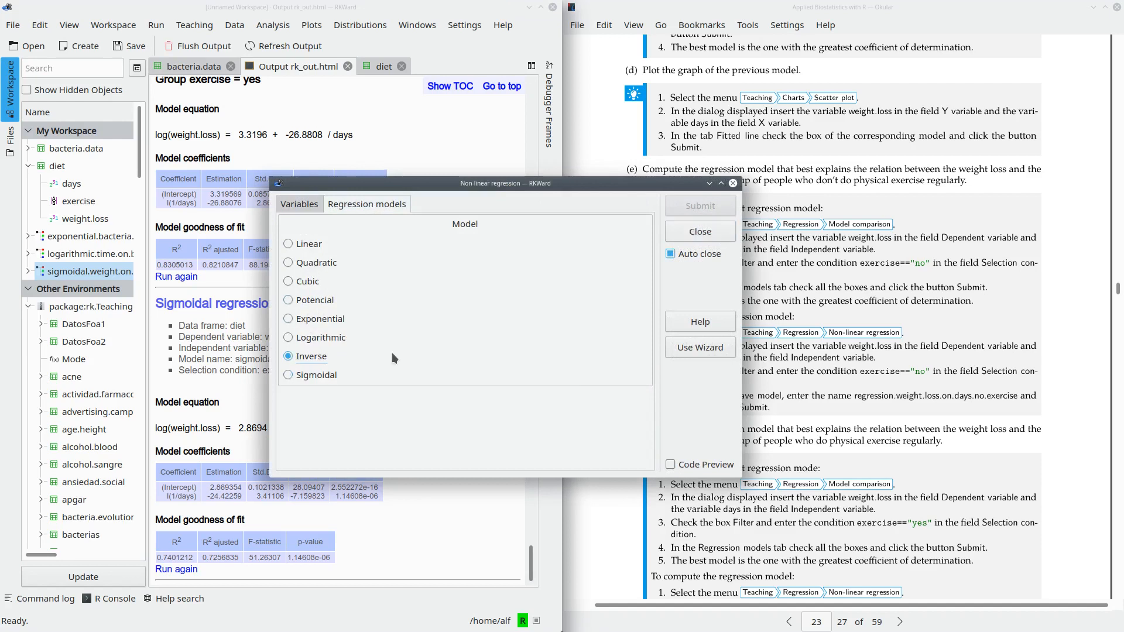
- Set the regression's selection condition to exercise == "yes"
left_click(324, 205)
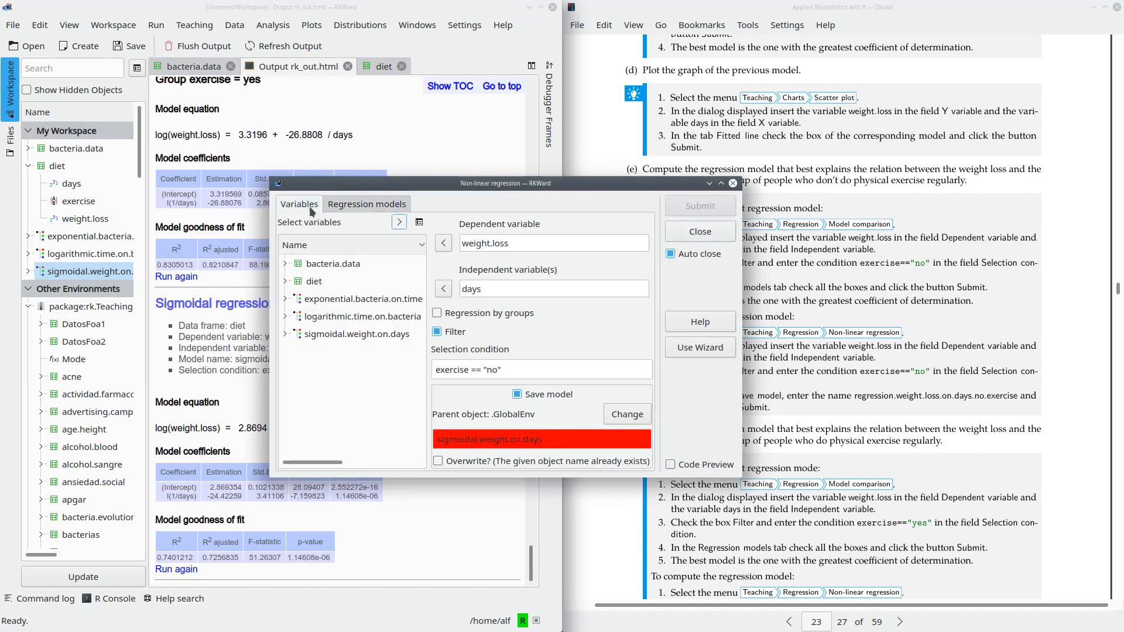
left_click(497, 367)
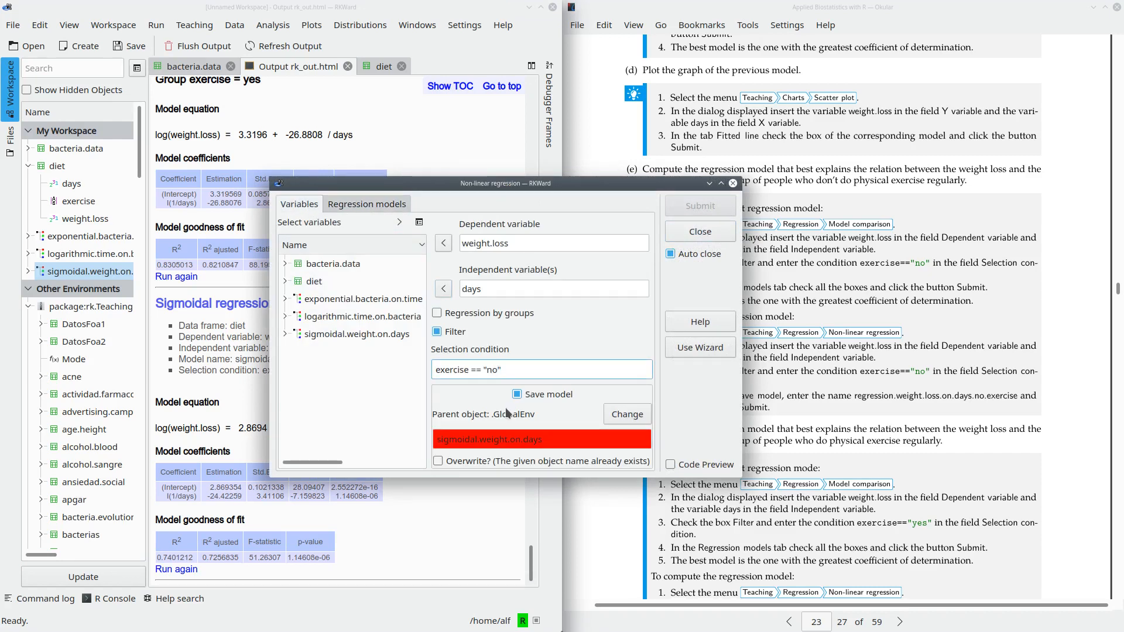
key("BackSpace")
key("BackSpace")
type("si")
key("BackSpace")
key("BackSpace")
type("yes")
- Change the saved model's name to inverse.weight.on.days, run the inverse regression and check its model equation
left_click(525, 436)
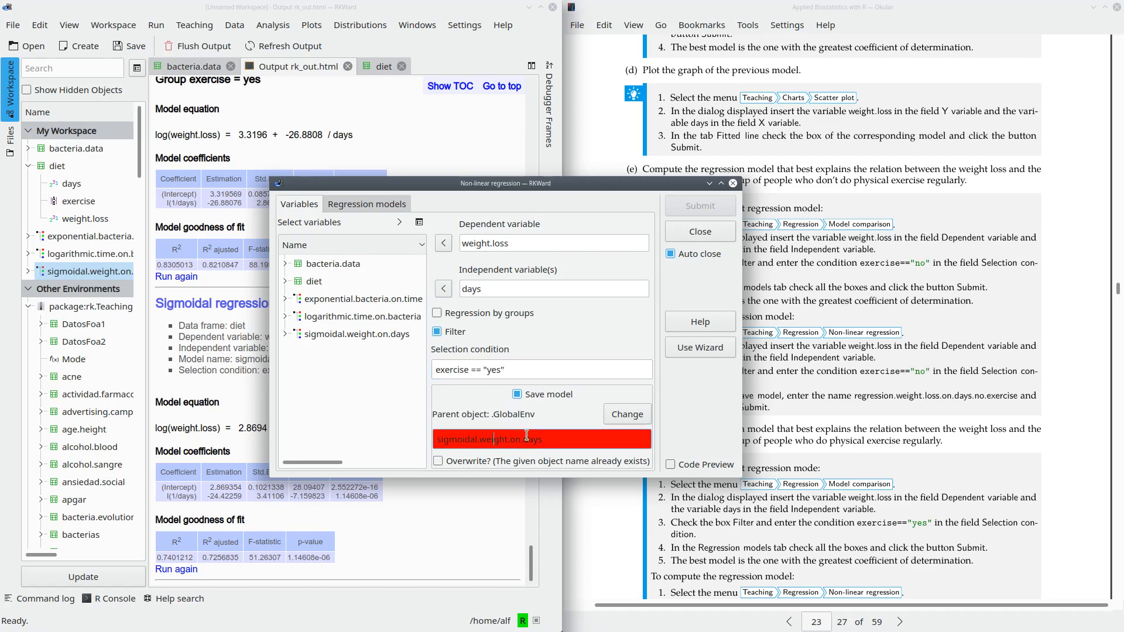
left_click(547, 444)
key("BackSpace")
key("BackSpace")
key("BackSpace")
key("BackSpace")
key("BackSpace")
key("BackSpace")
key("BackSpace")
key("BackSpace")
key("BackSpace")
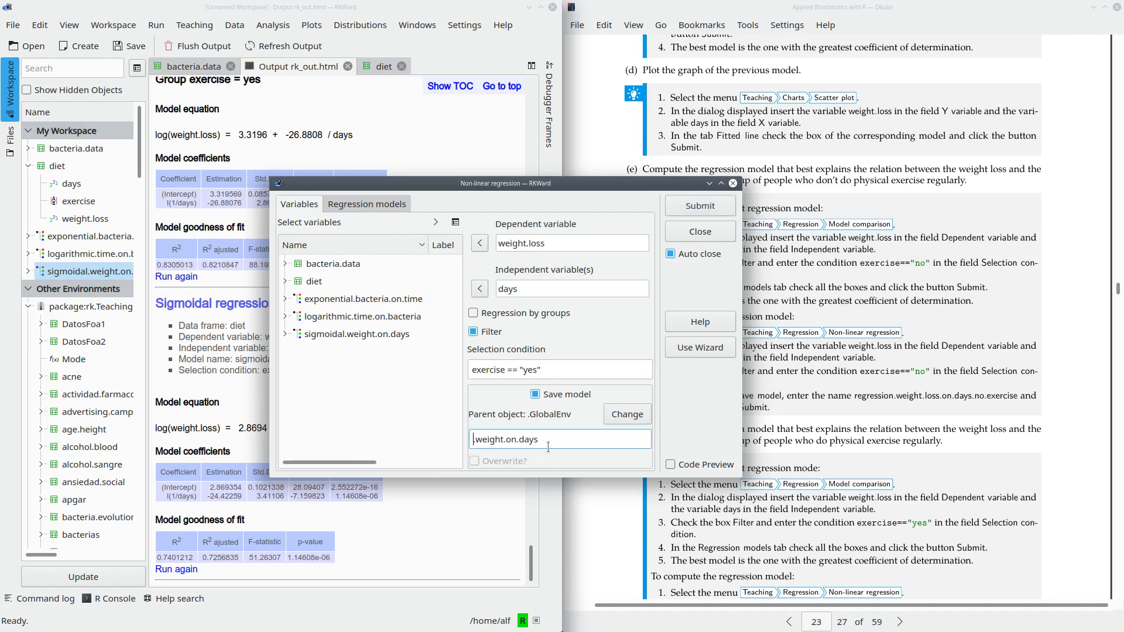
type("inverse")
left_click(683, 208)
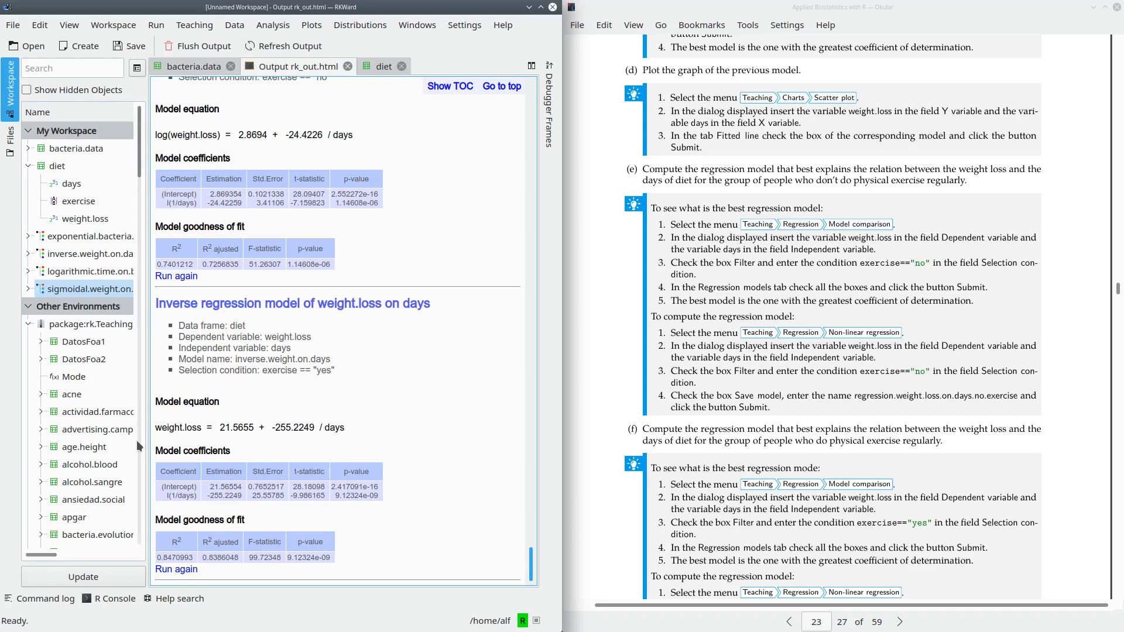
left_click_drag(153, 427, 375, 425)
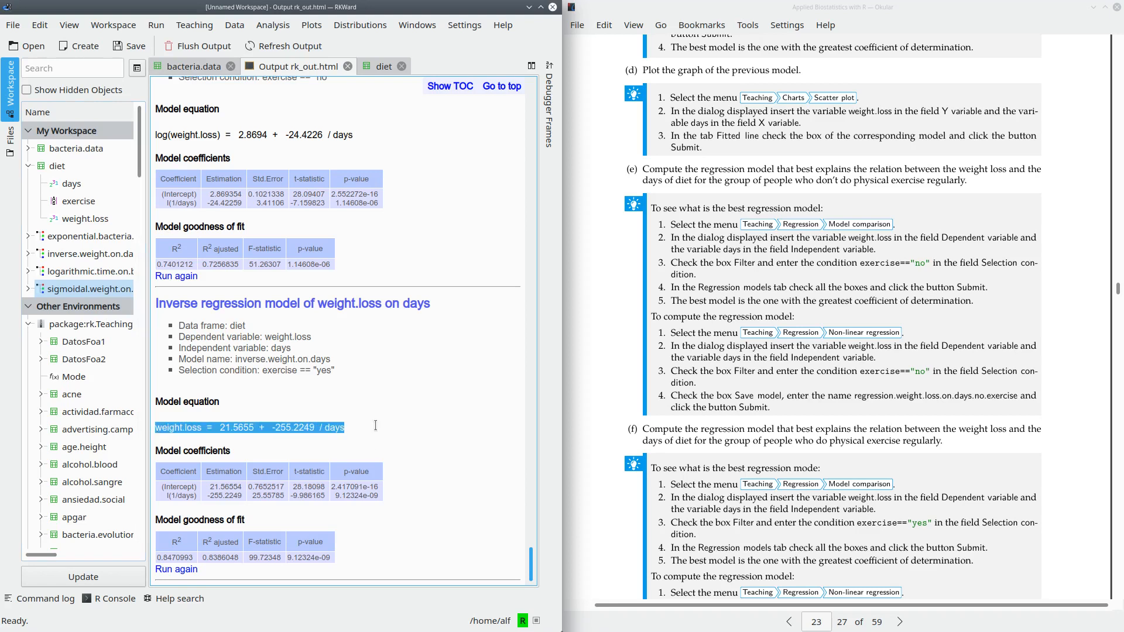
left_click(338, 445)
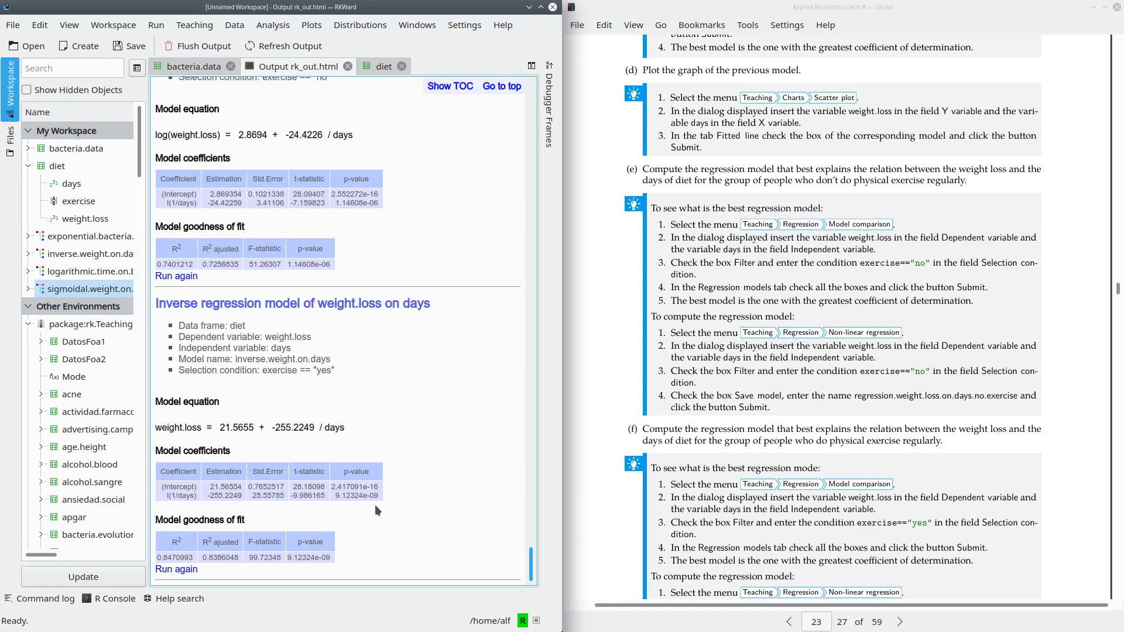
- Read prediction exercise (g) in the guide and locate the saved inverse and sigmoidal weight models in the workspace
scroll(890, 399, "down", 5)
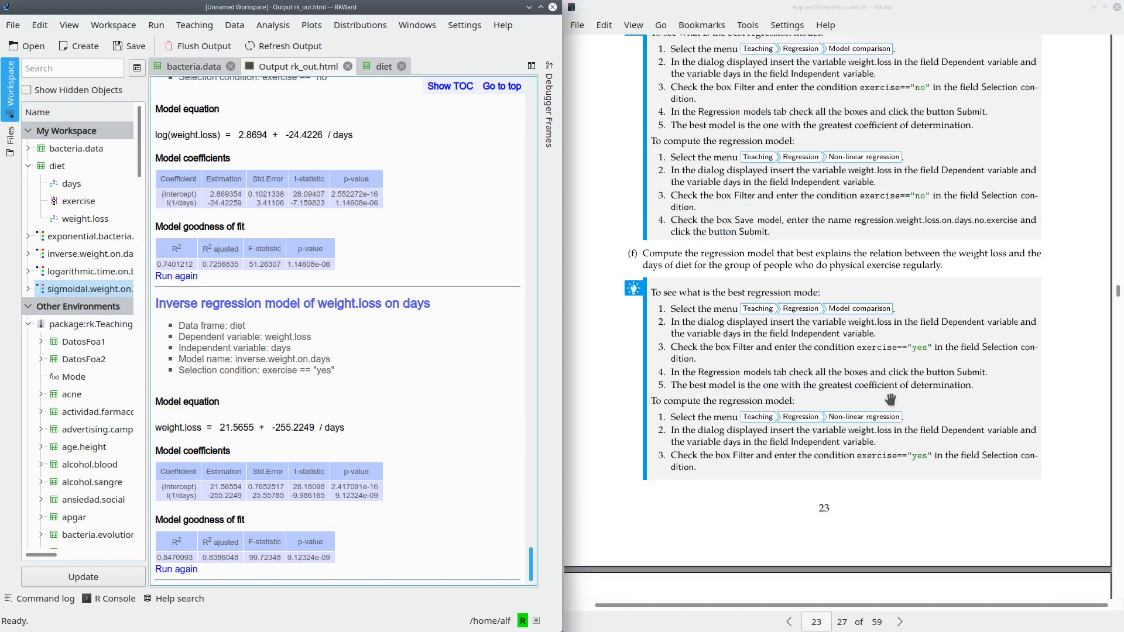
scroll(889, 399, "down", 4)
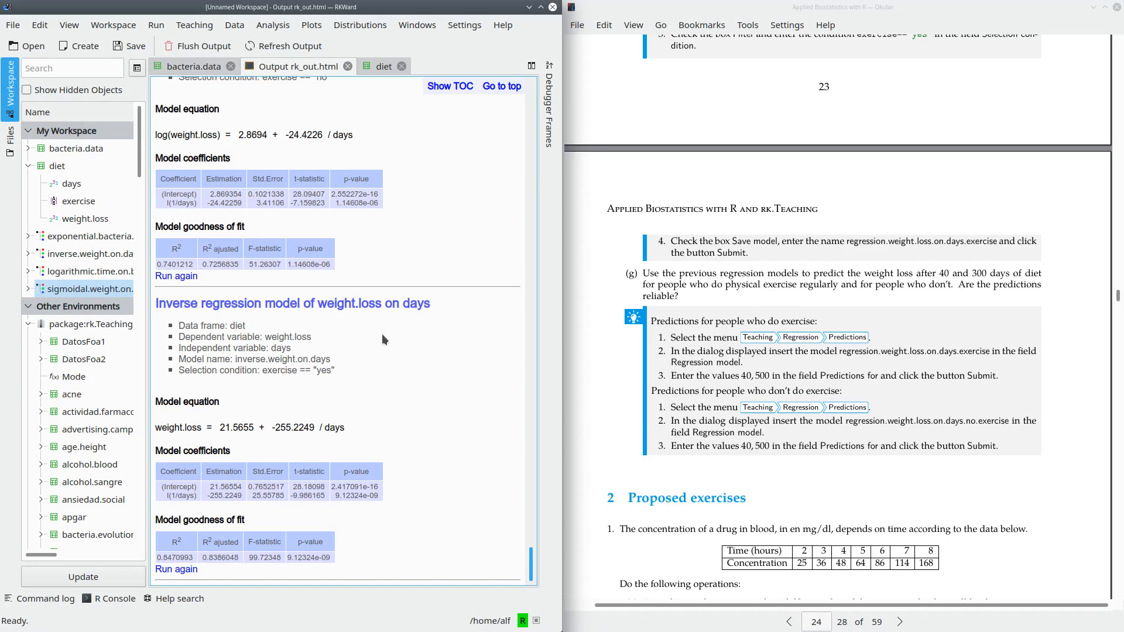
left_click(65, 257)
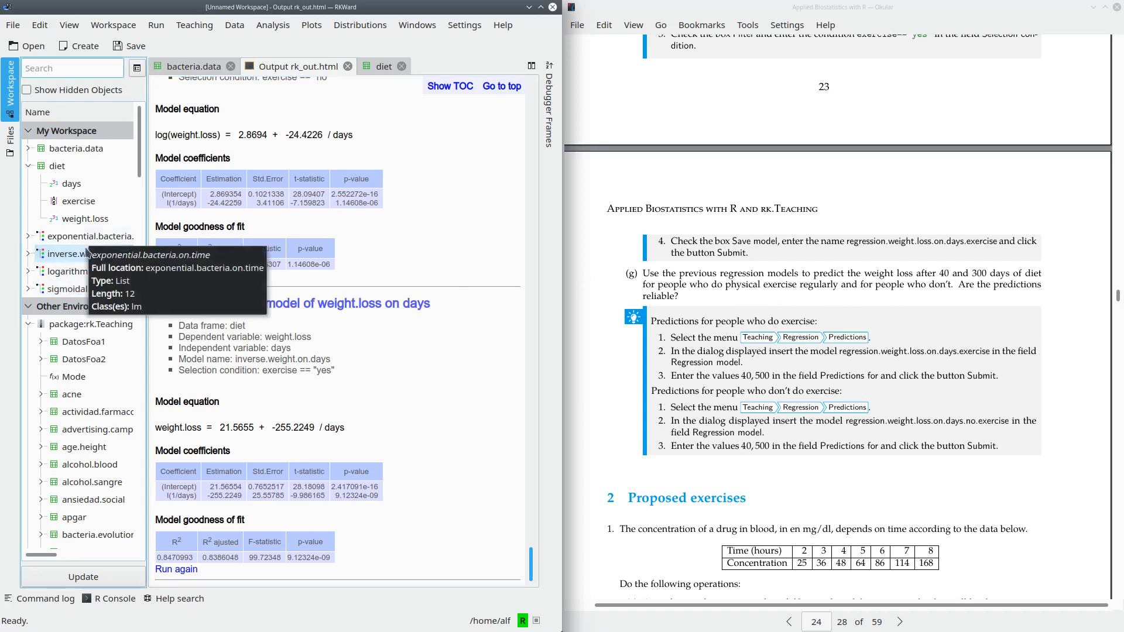
left_click(87, 288)
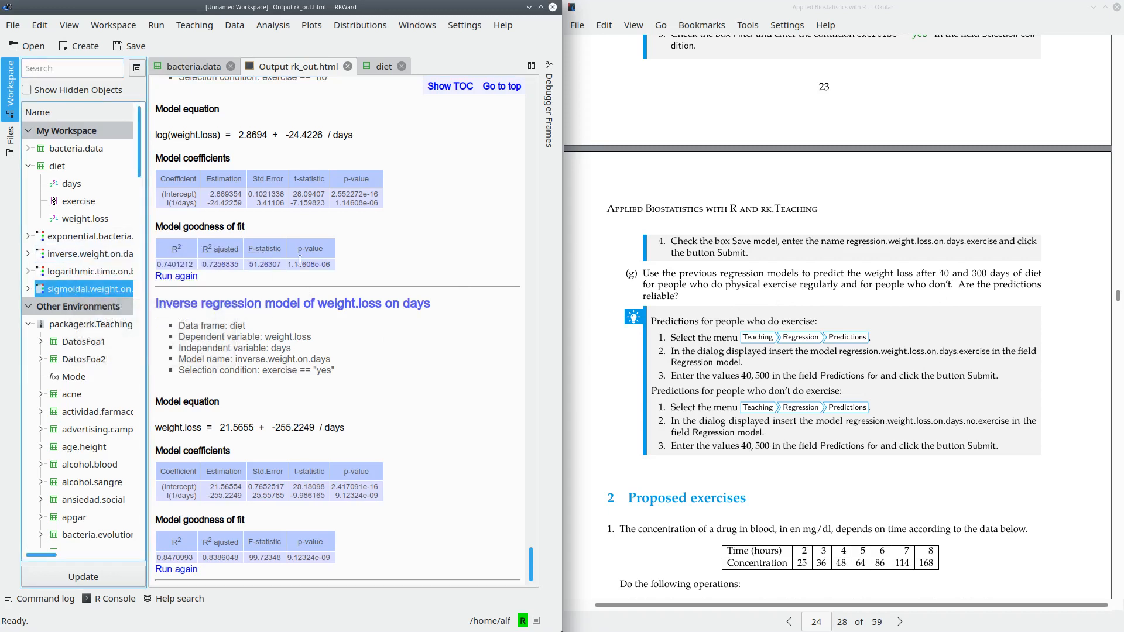